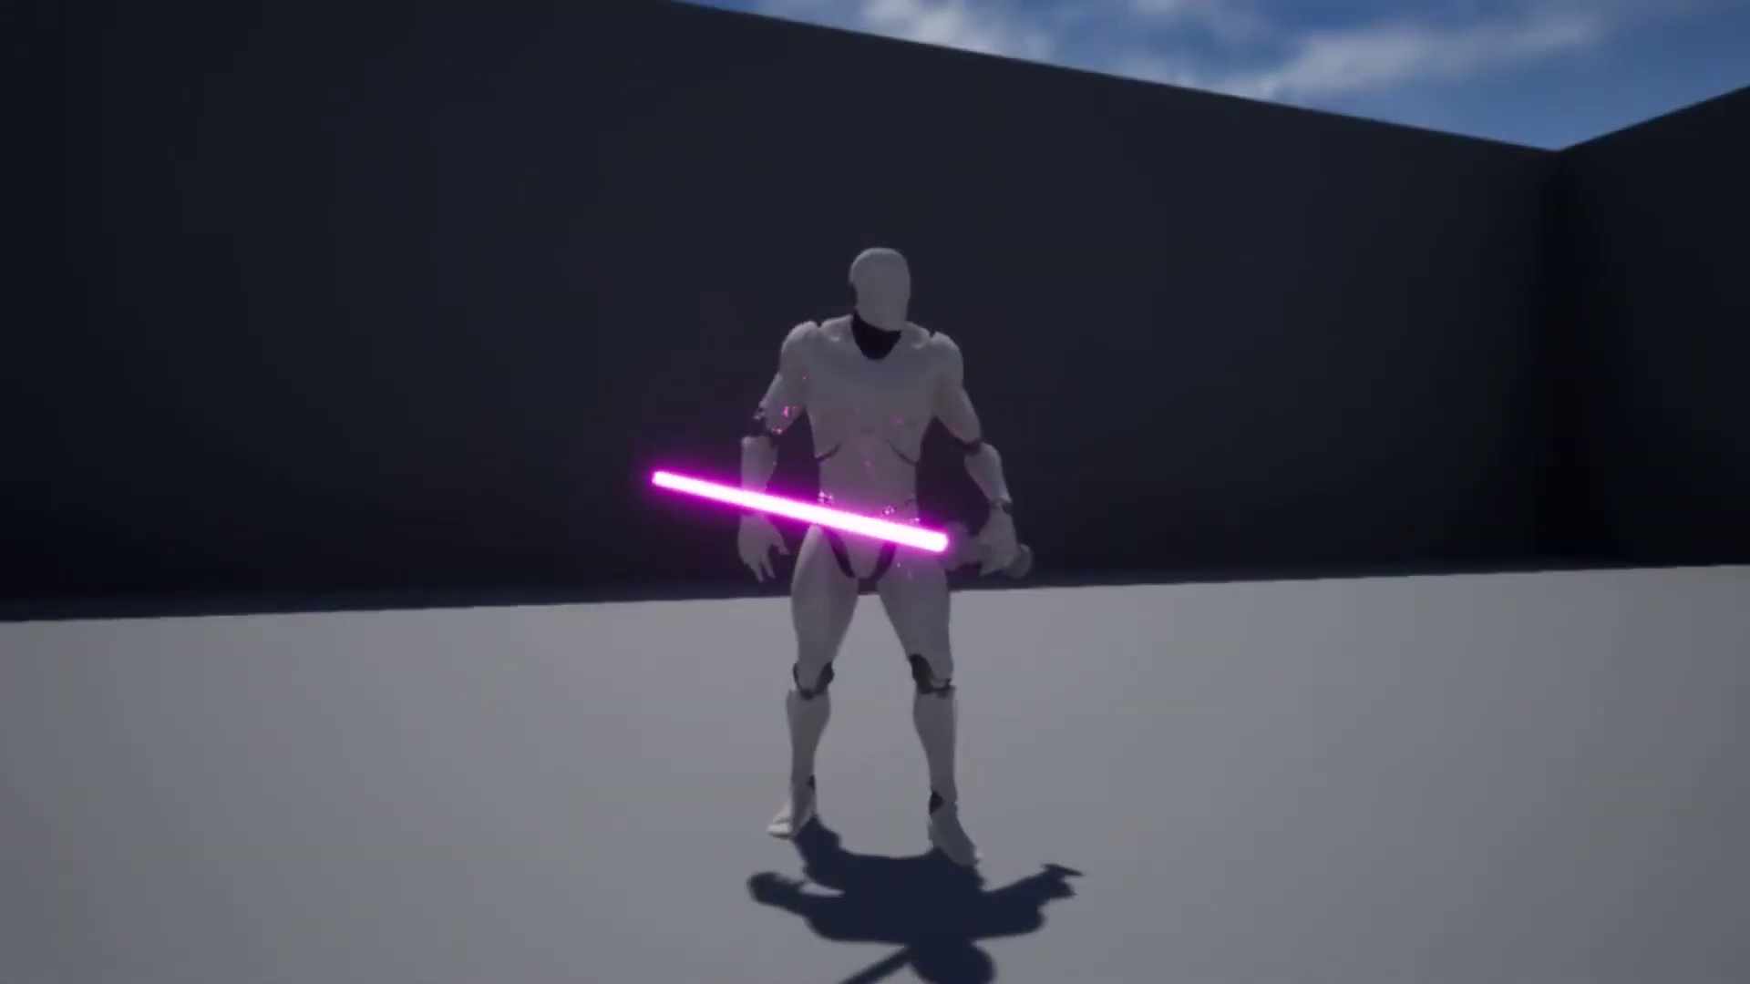
pyautogui.press('f')
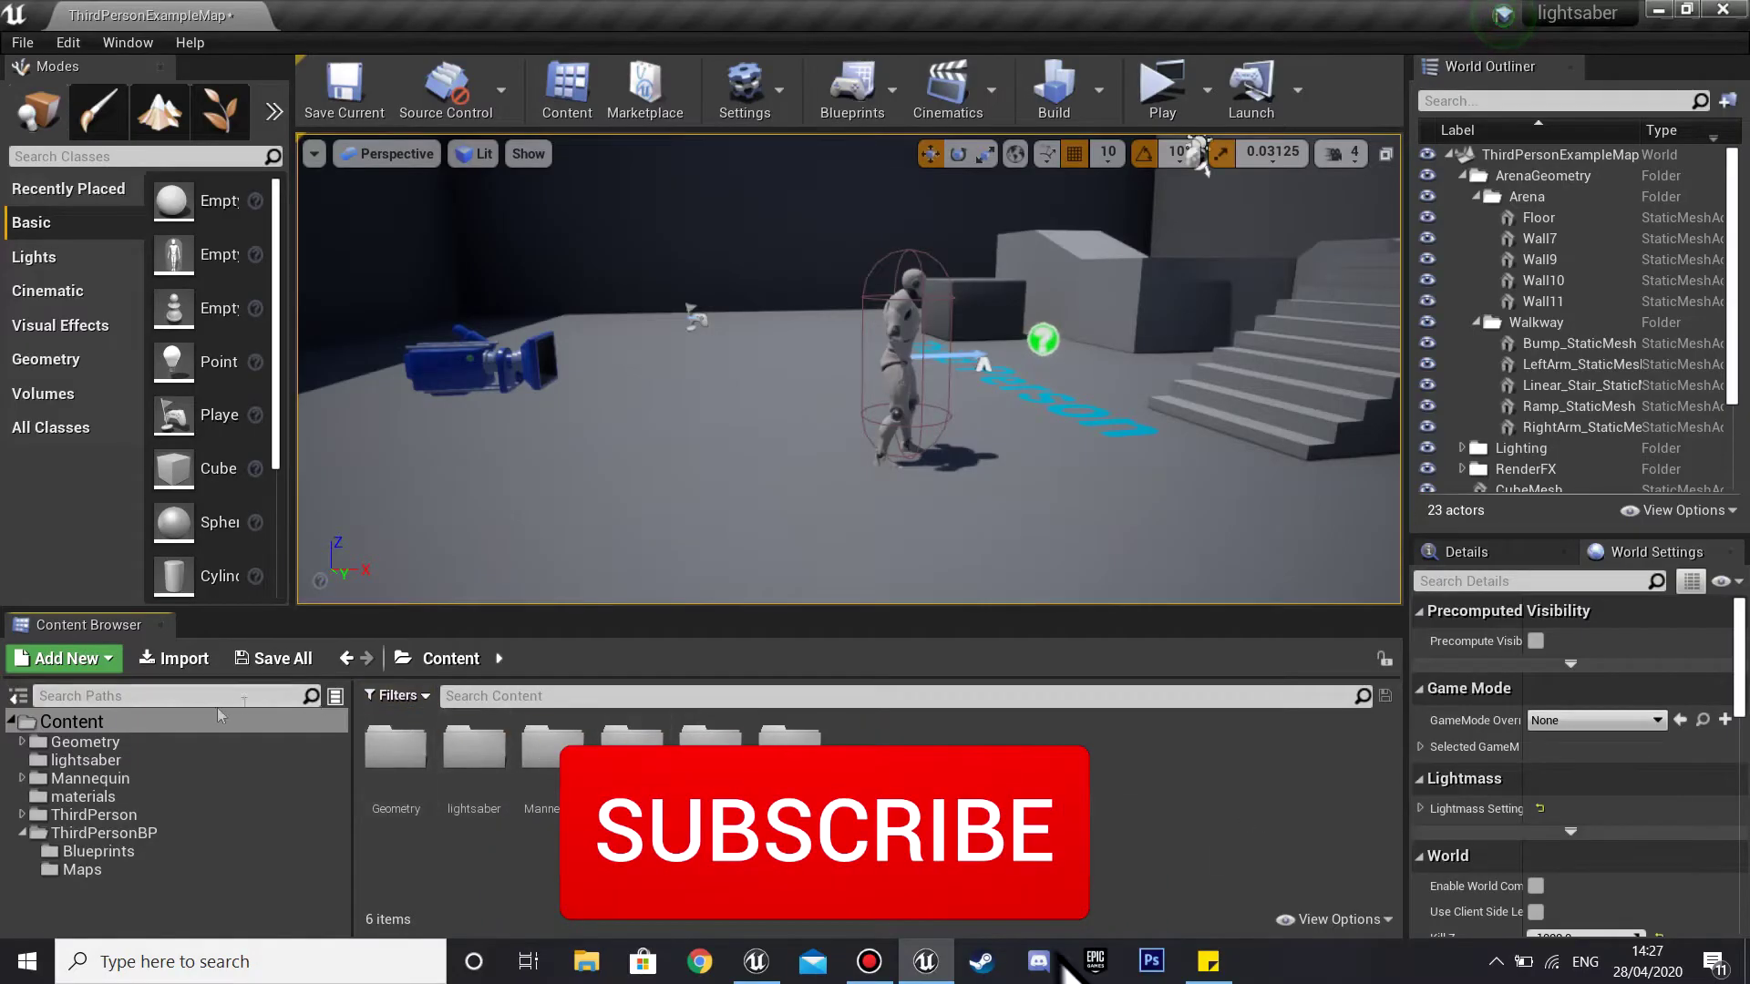
# Open the UE4_Mannequin_Skeleton asset from the Mannequin character's Mesh folder.
pyautogui.click(107, 762)
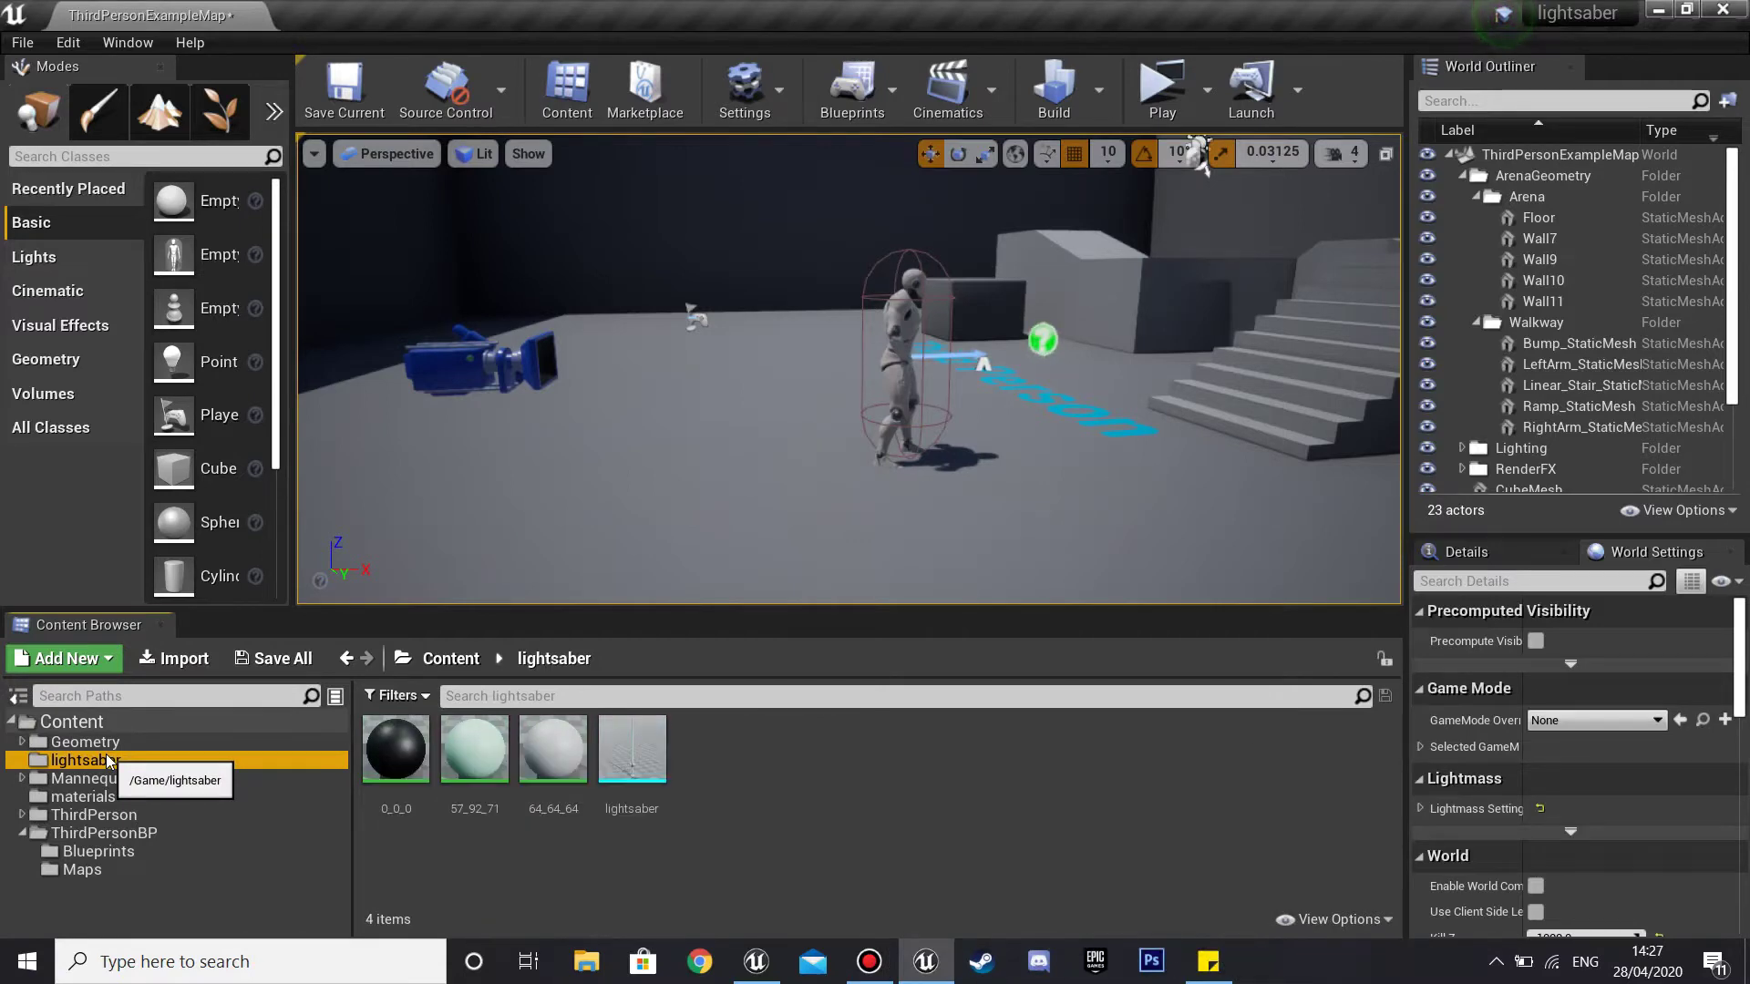
pyautogui.click(91, 778)
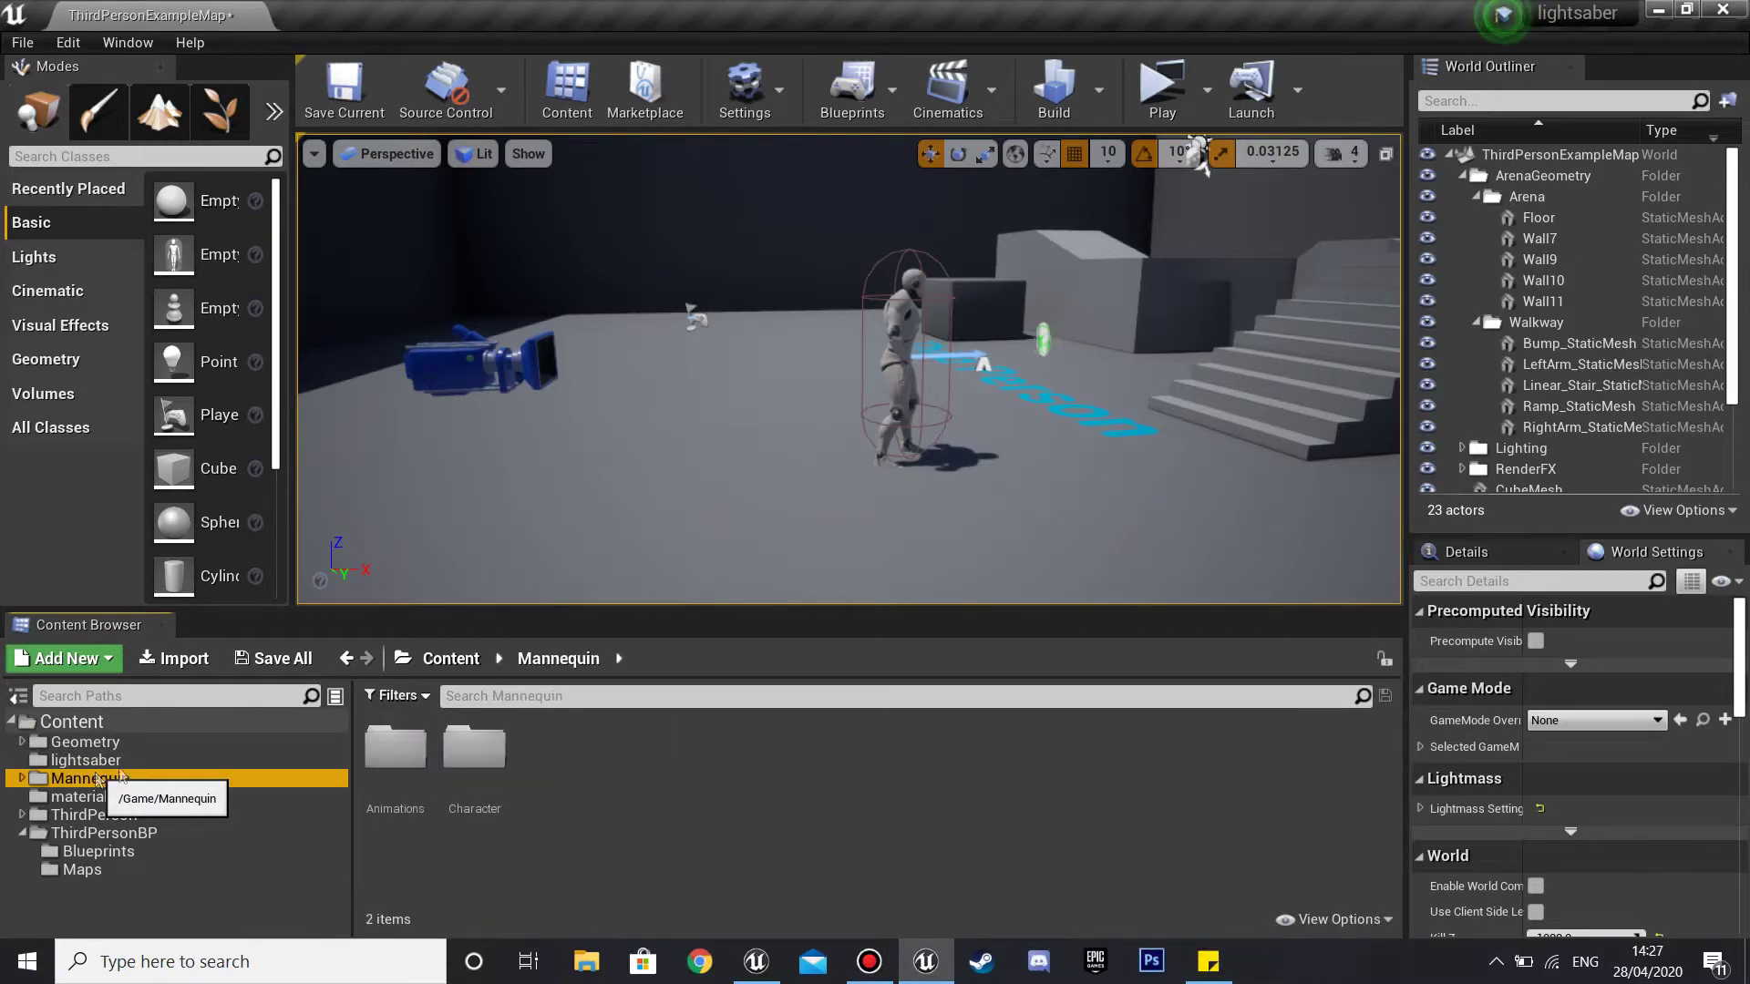
pyautogui.doubleClick(493, 762)
pyautogui.doubleClick(490, 756)
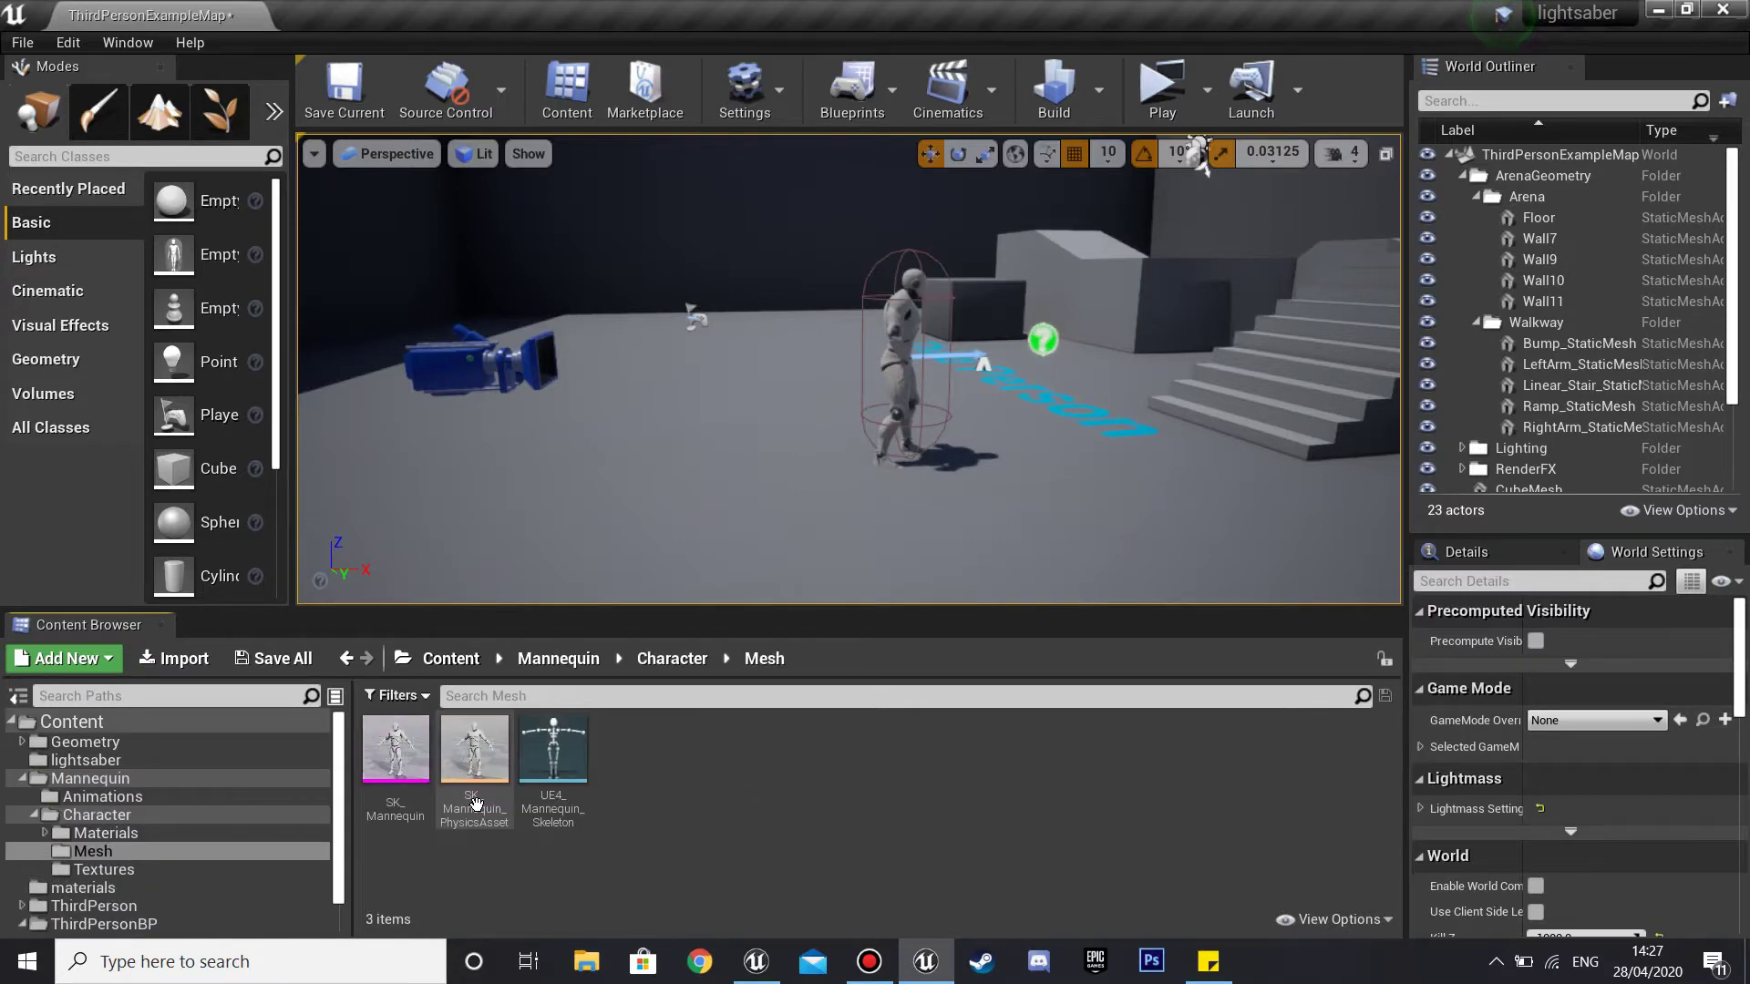
pyautogui.doubleClick(569, 747)
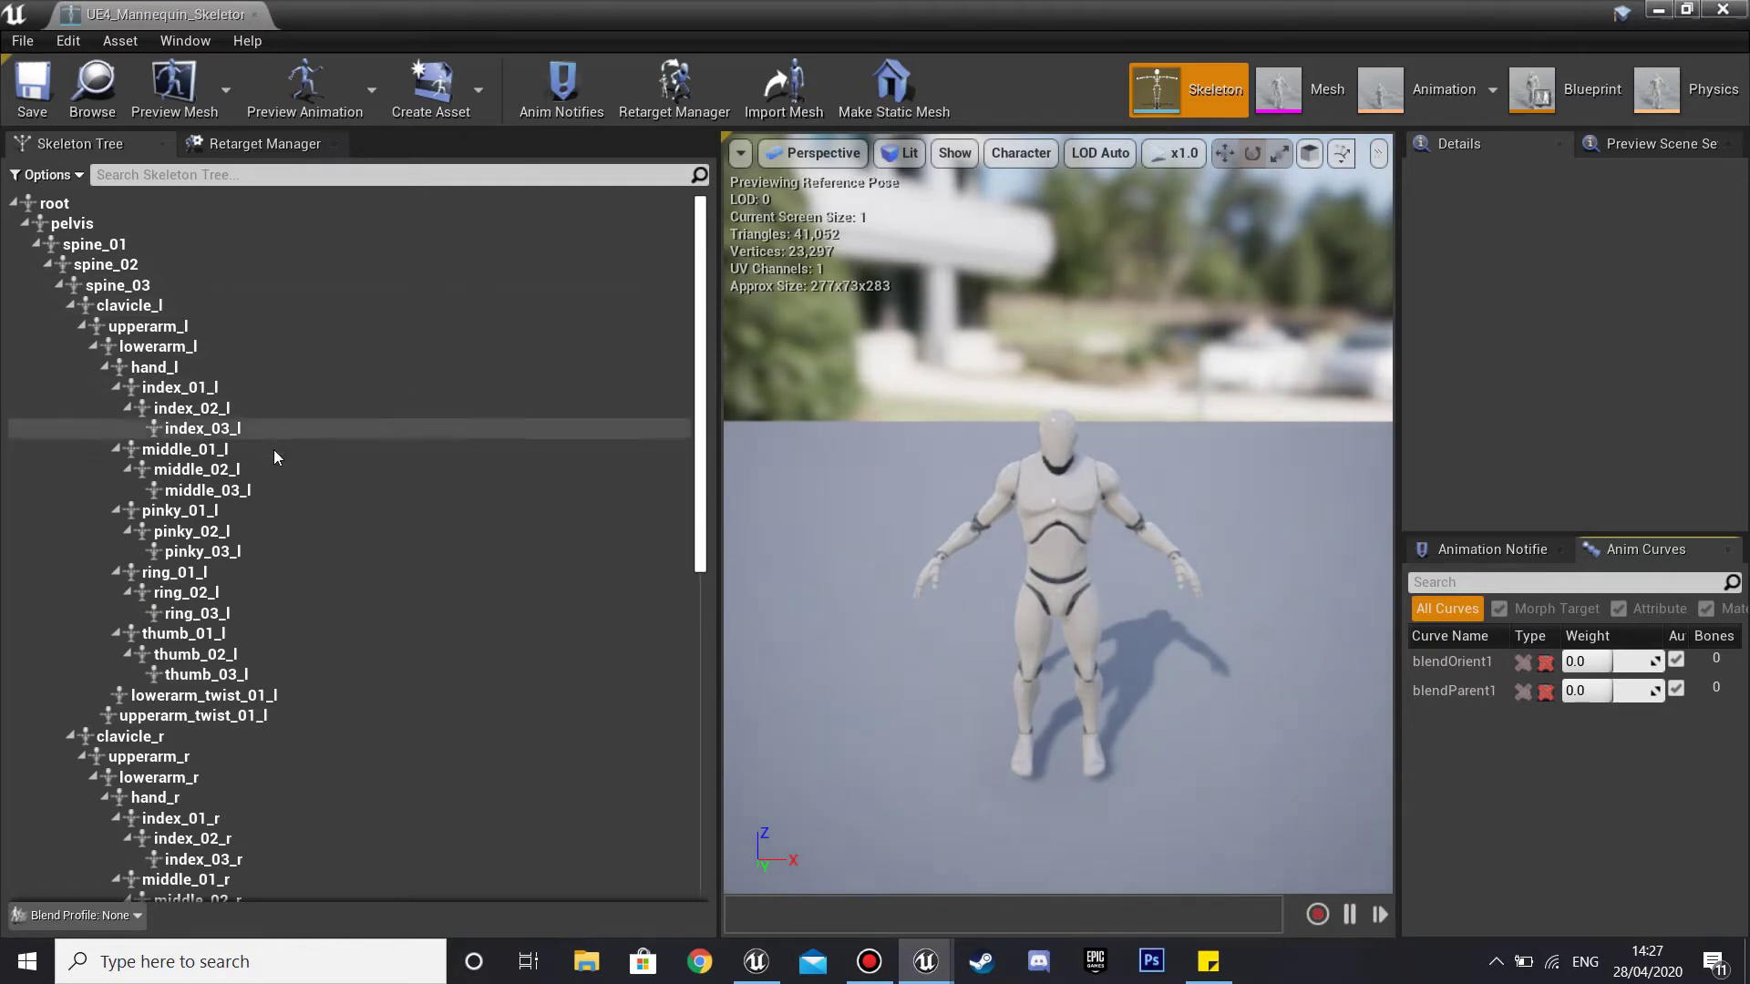
# Add a socket to the hand_l bone and rename it lightsaber.
pyautogui.click(286, 374)
pyautogui.rightClick(287, 372)
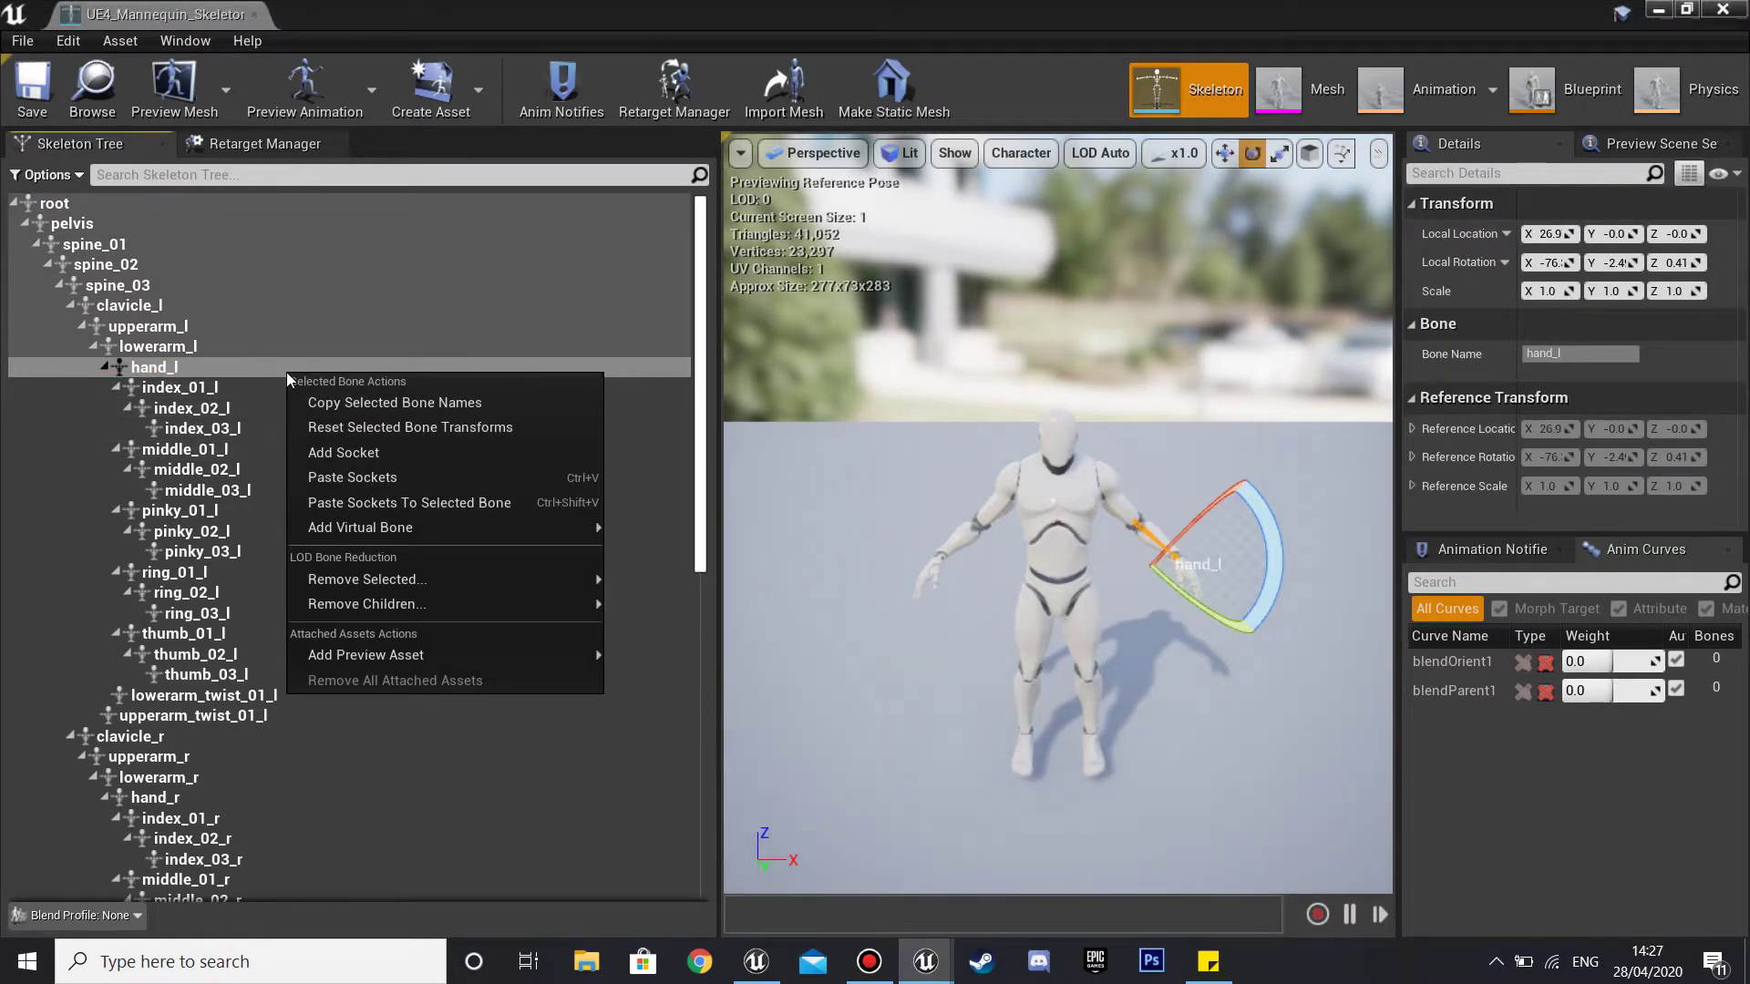
pyautogui.moveTo(396, 529)
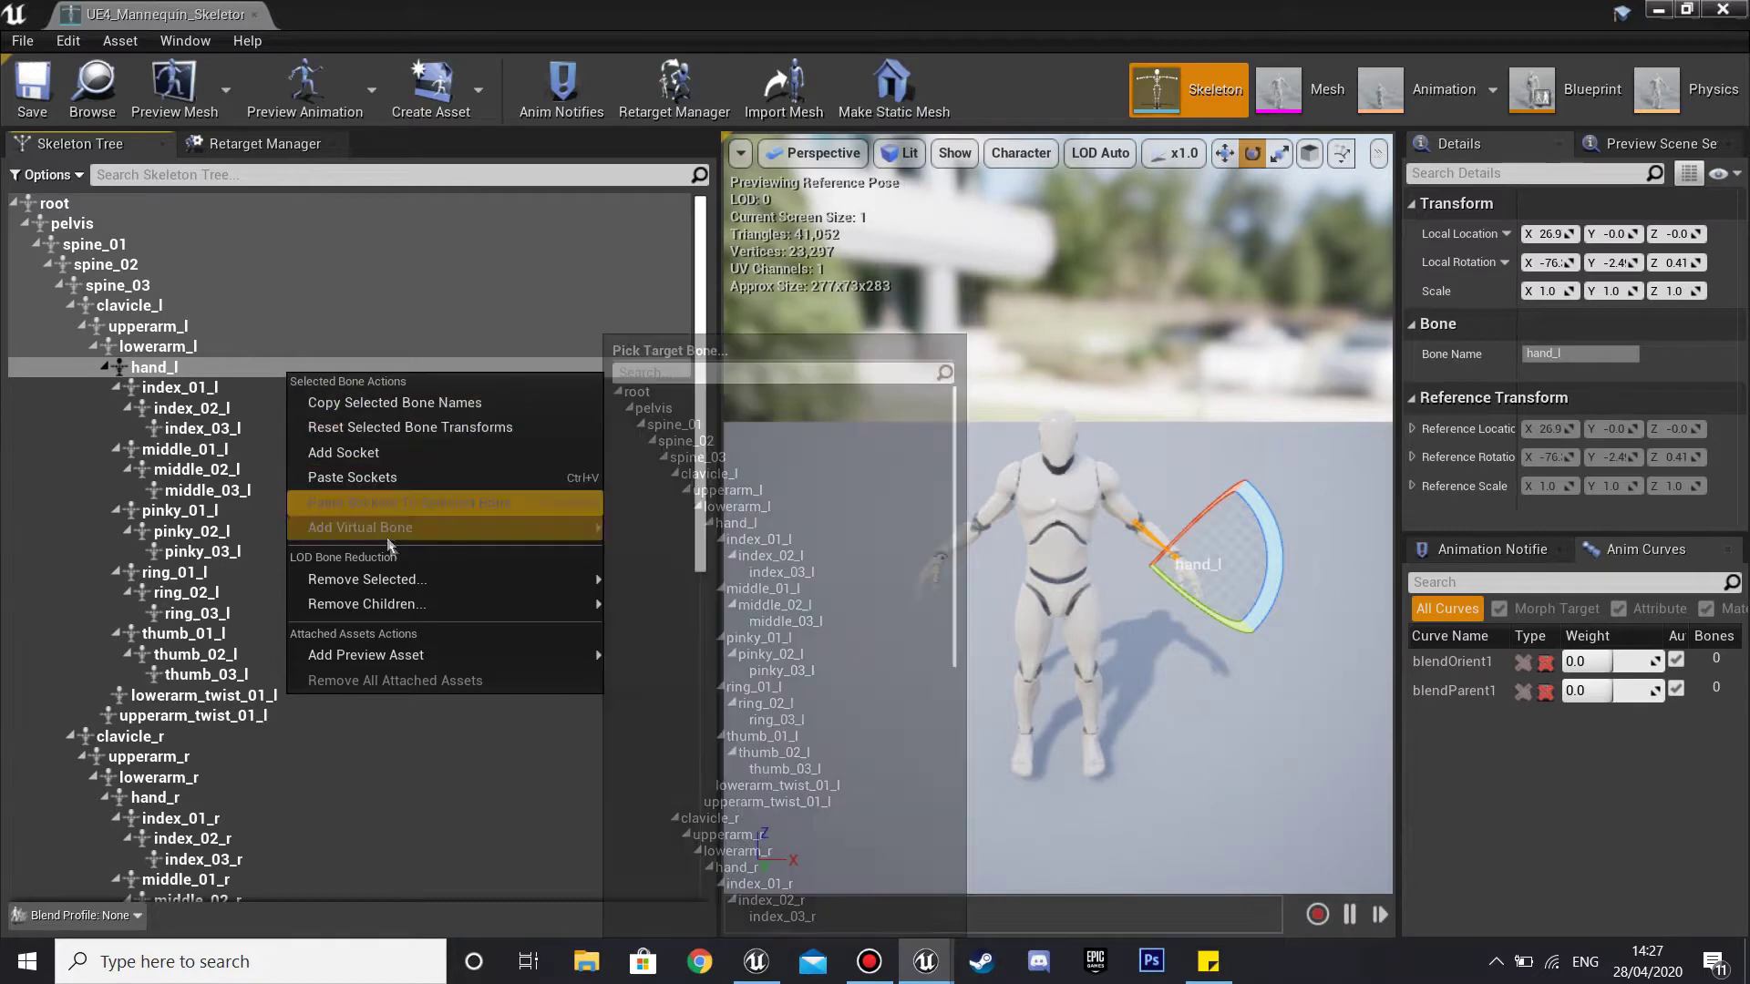
pyautogui.click(412, 453)
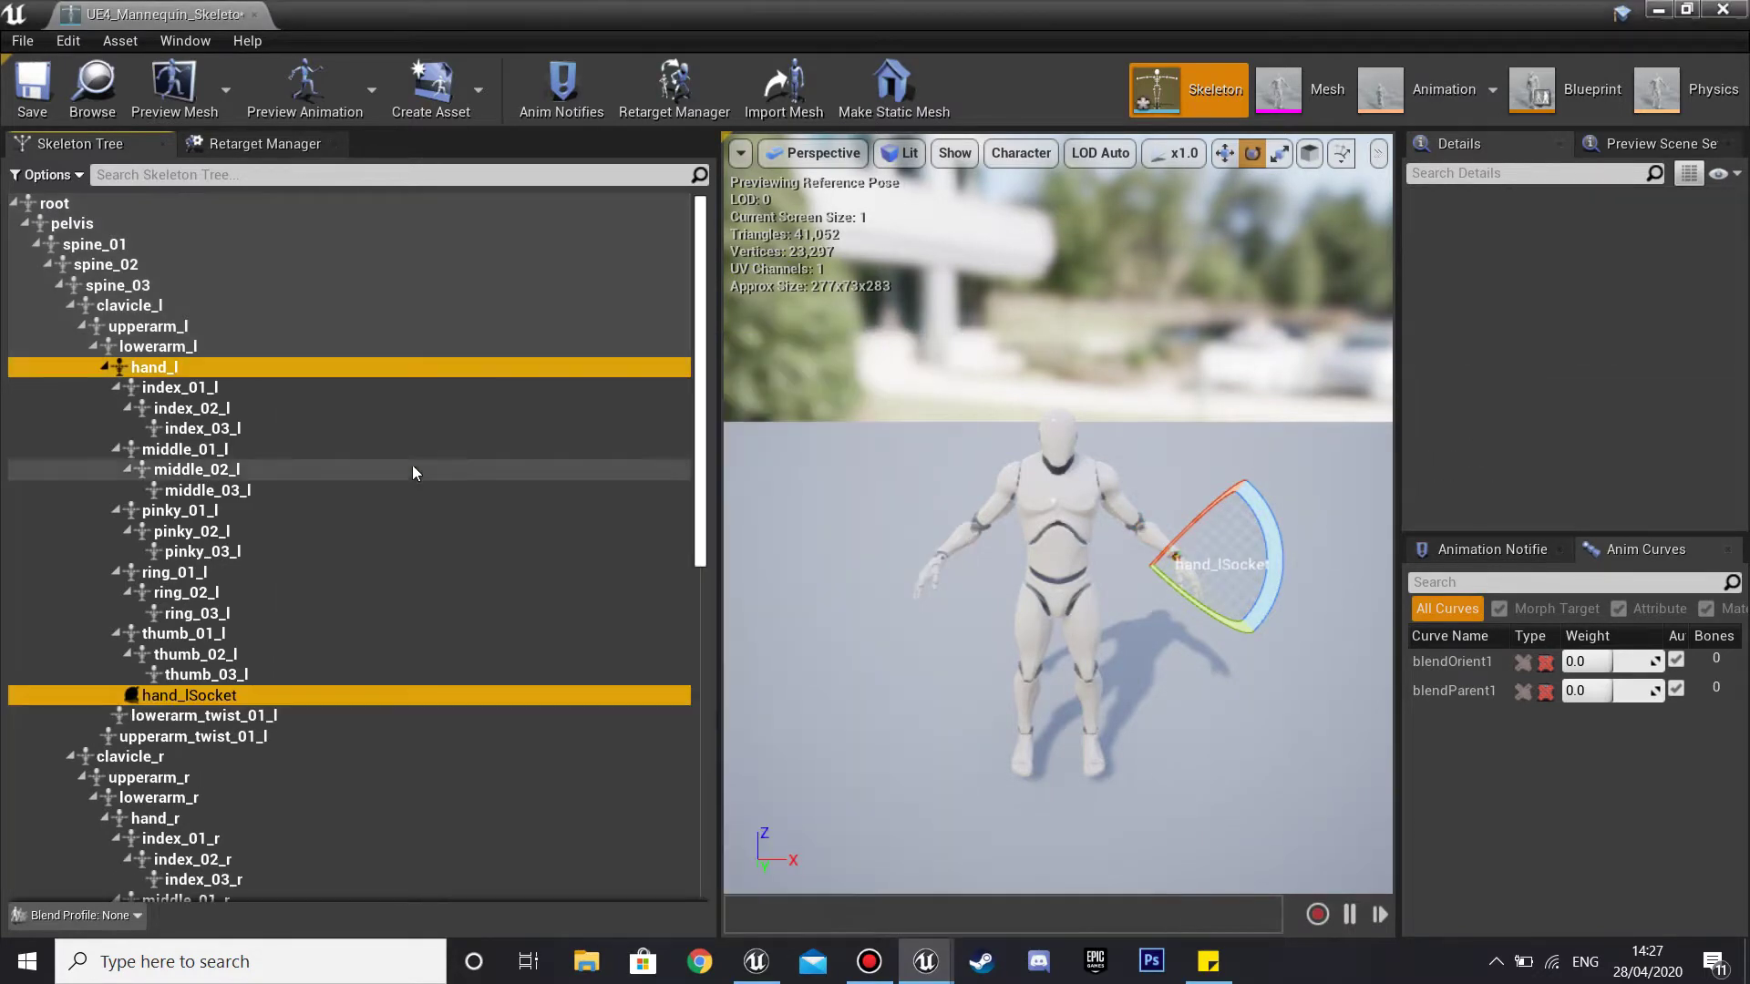
pyautogui.rightClick(202, 692)
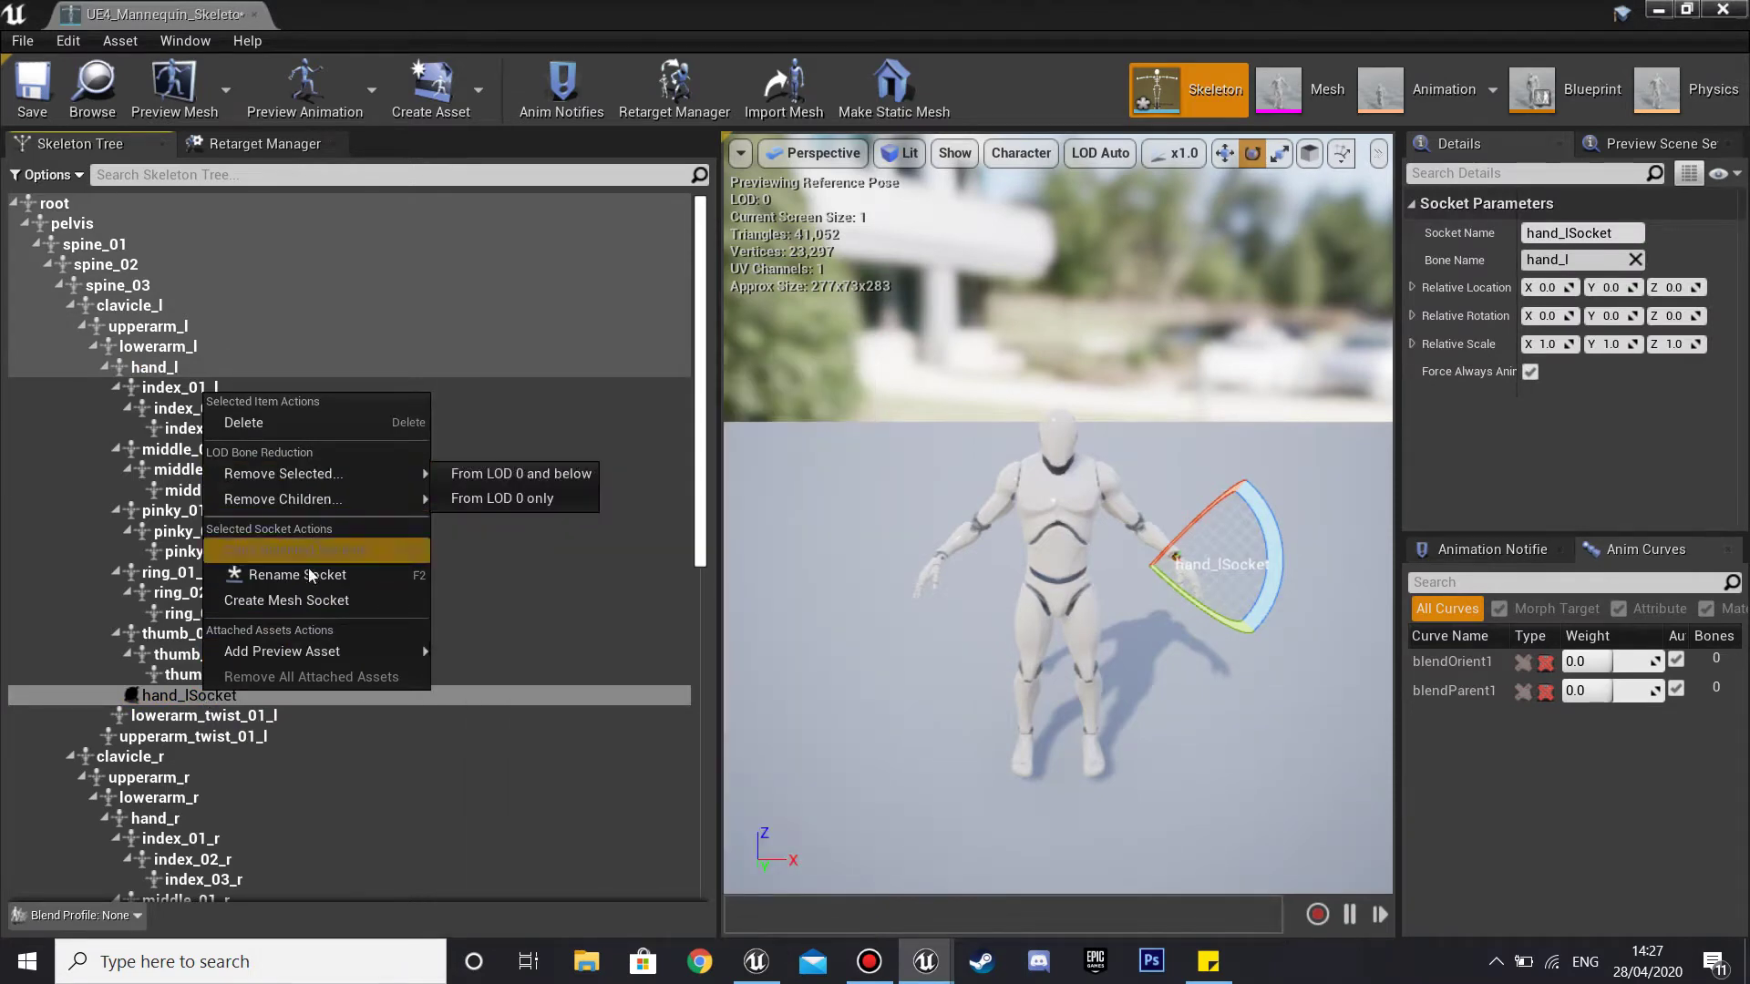
pyautogui.click(308, 566)
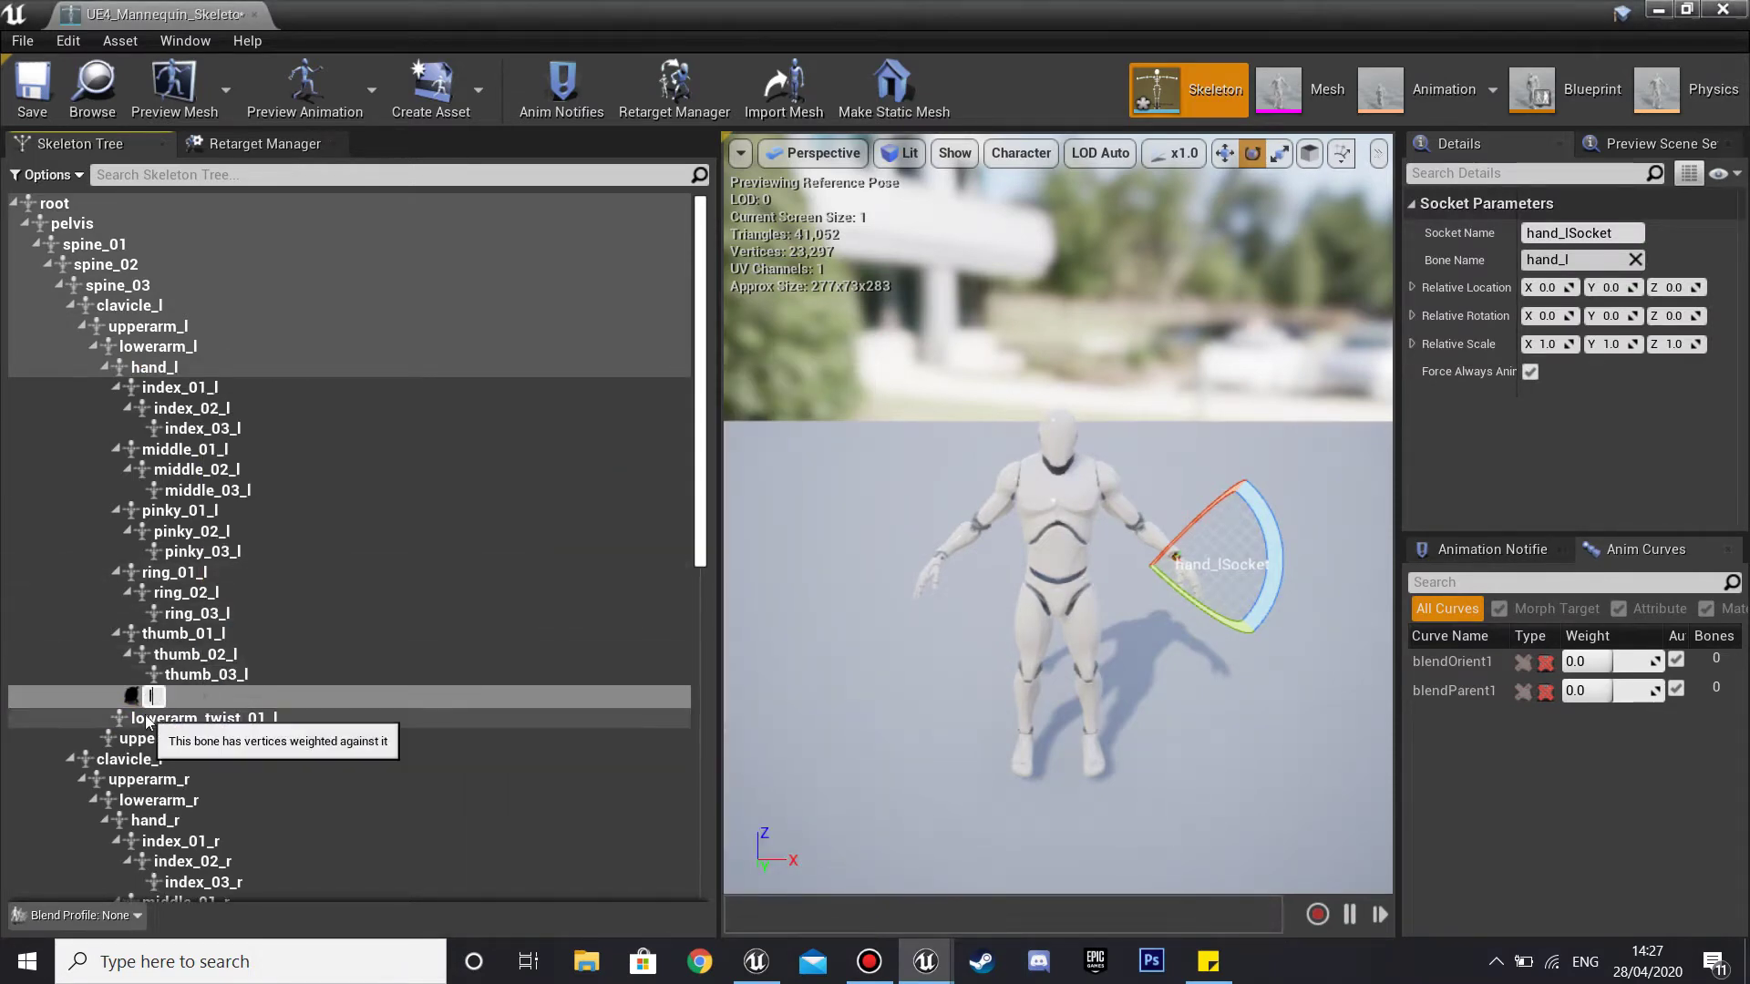
pyautogui.write('lightsaber')
pyautogui.press('Return')
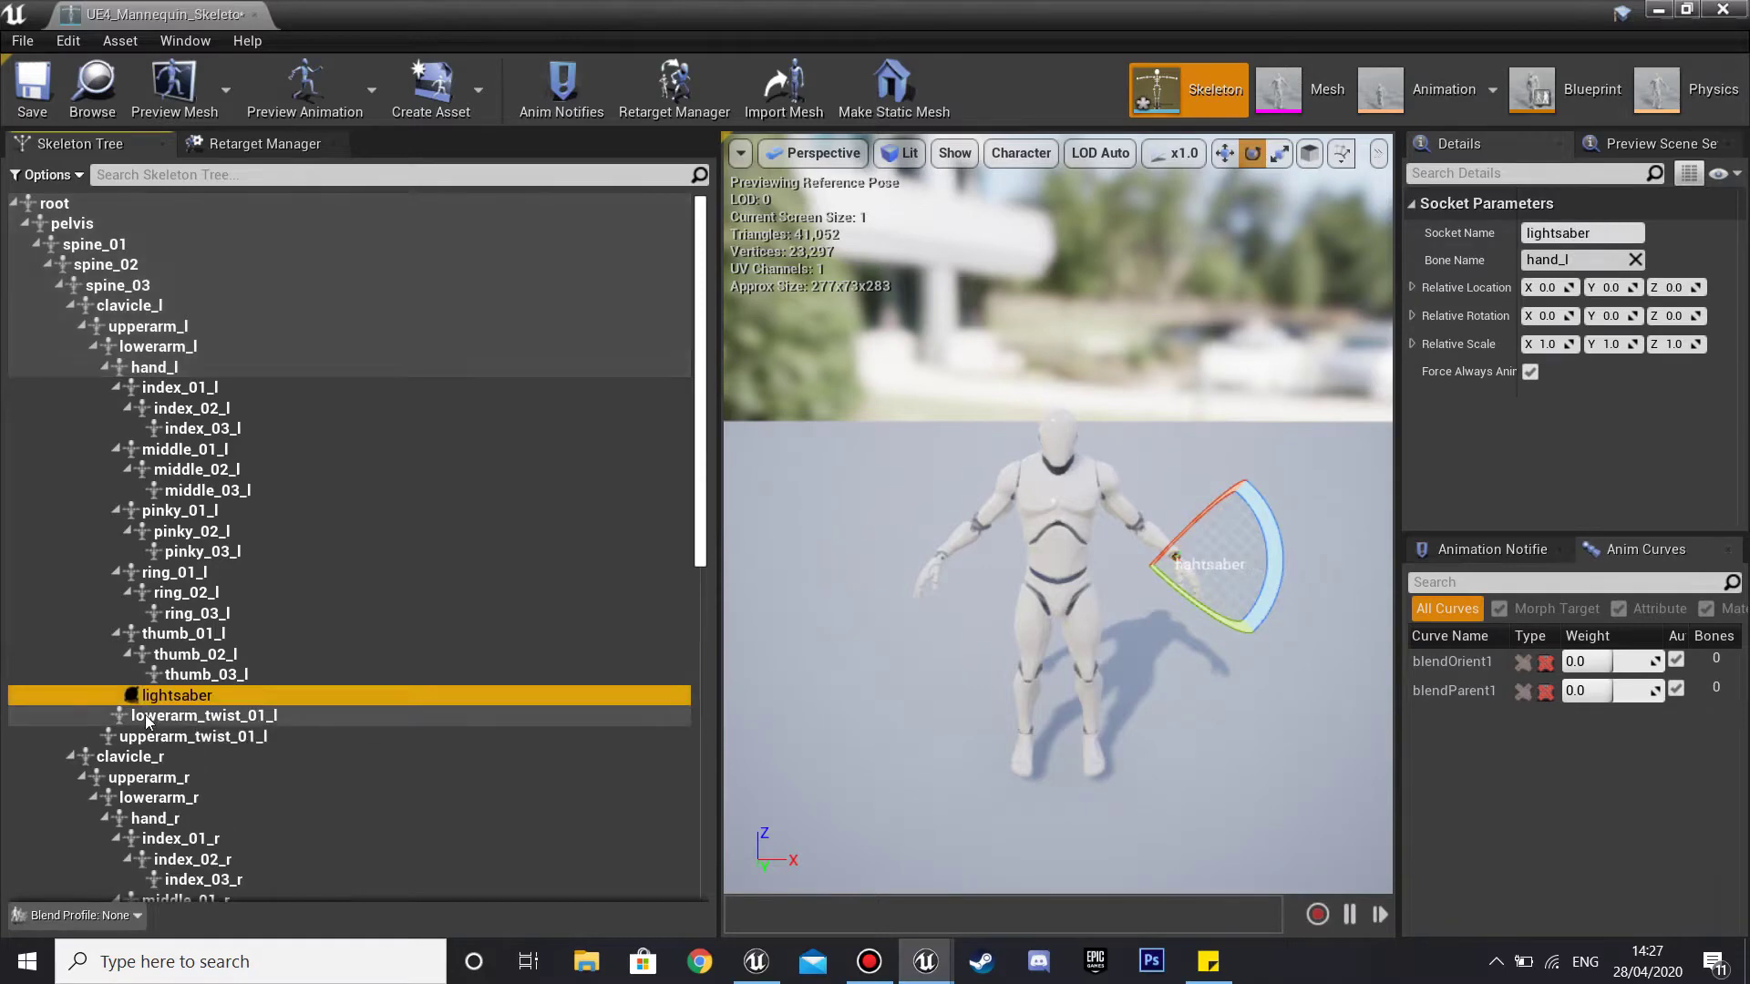
# Attach the lightsaber static mesh to the lightsaber socket as a preview asset.
pyautogui.rightClick(220, 698)
pyautogui.moveTo(287, 648)
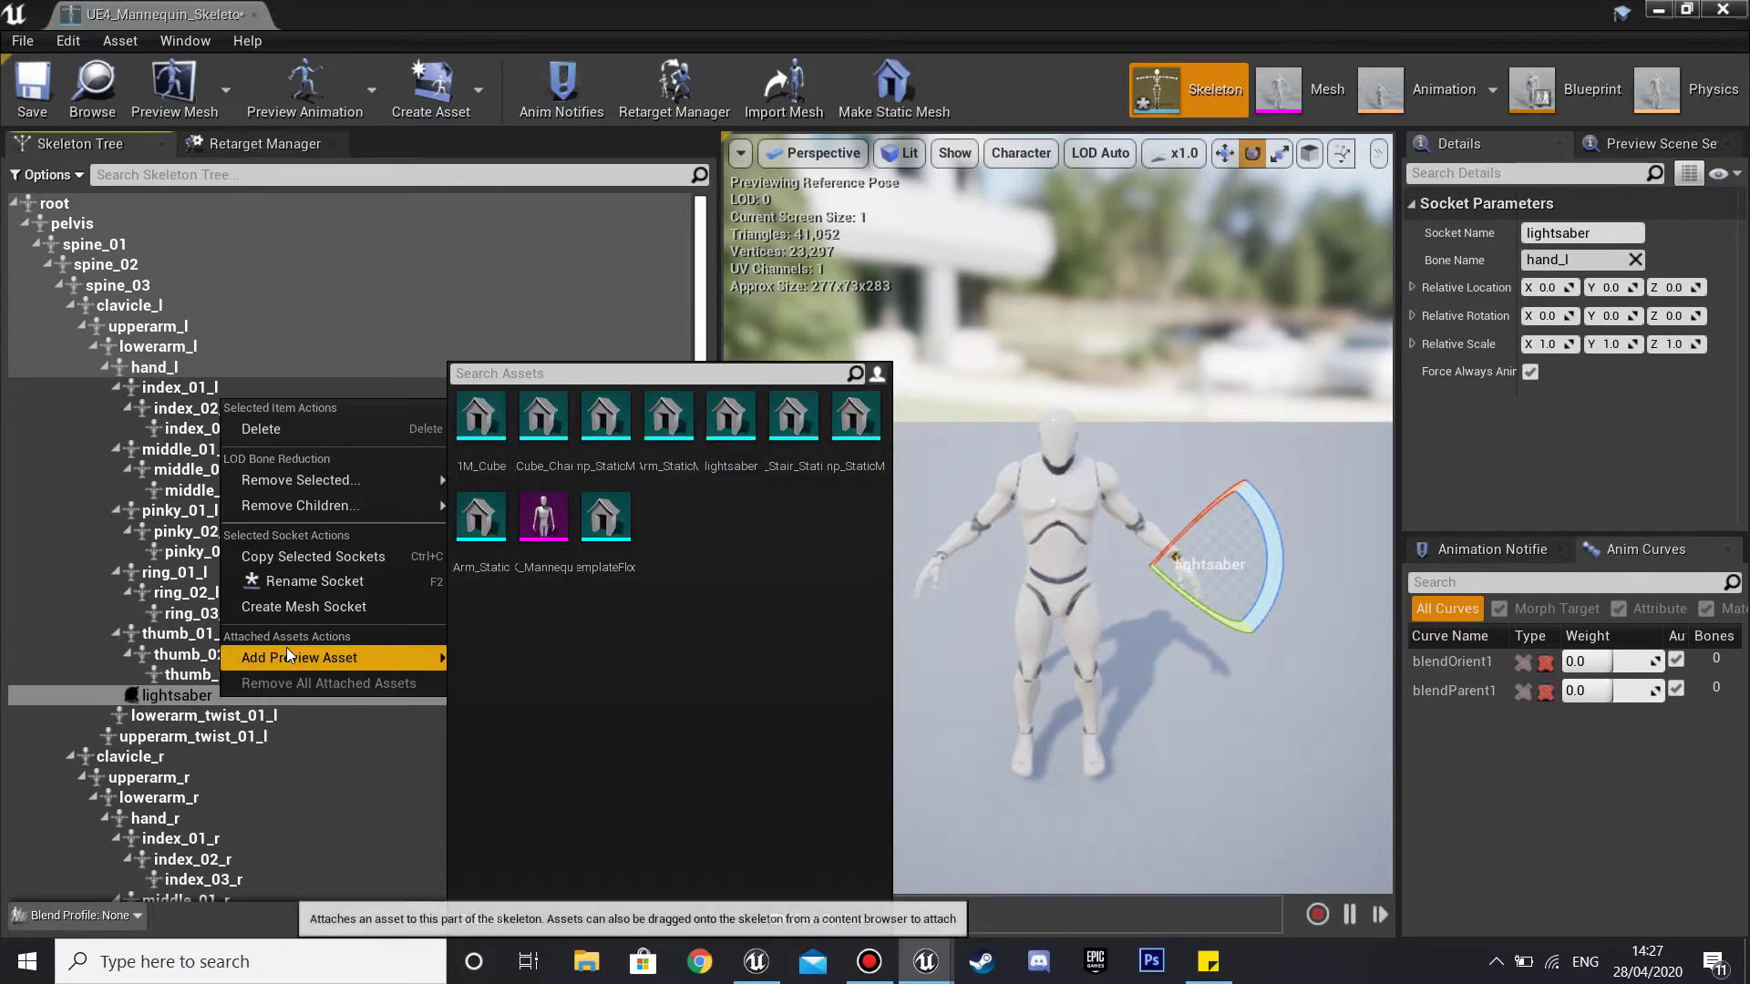
pyautogui.click(743, 442)
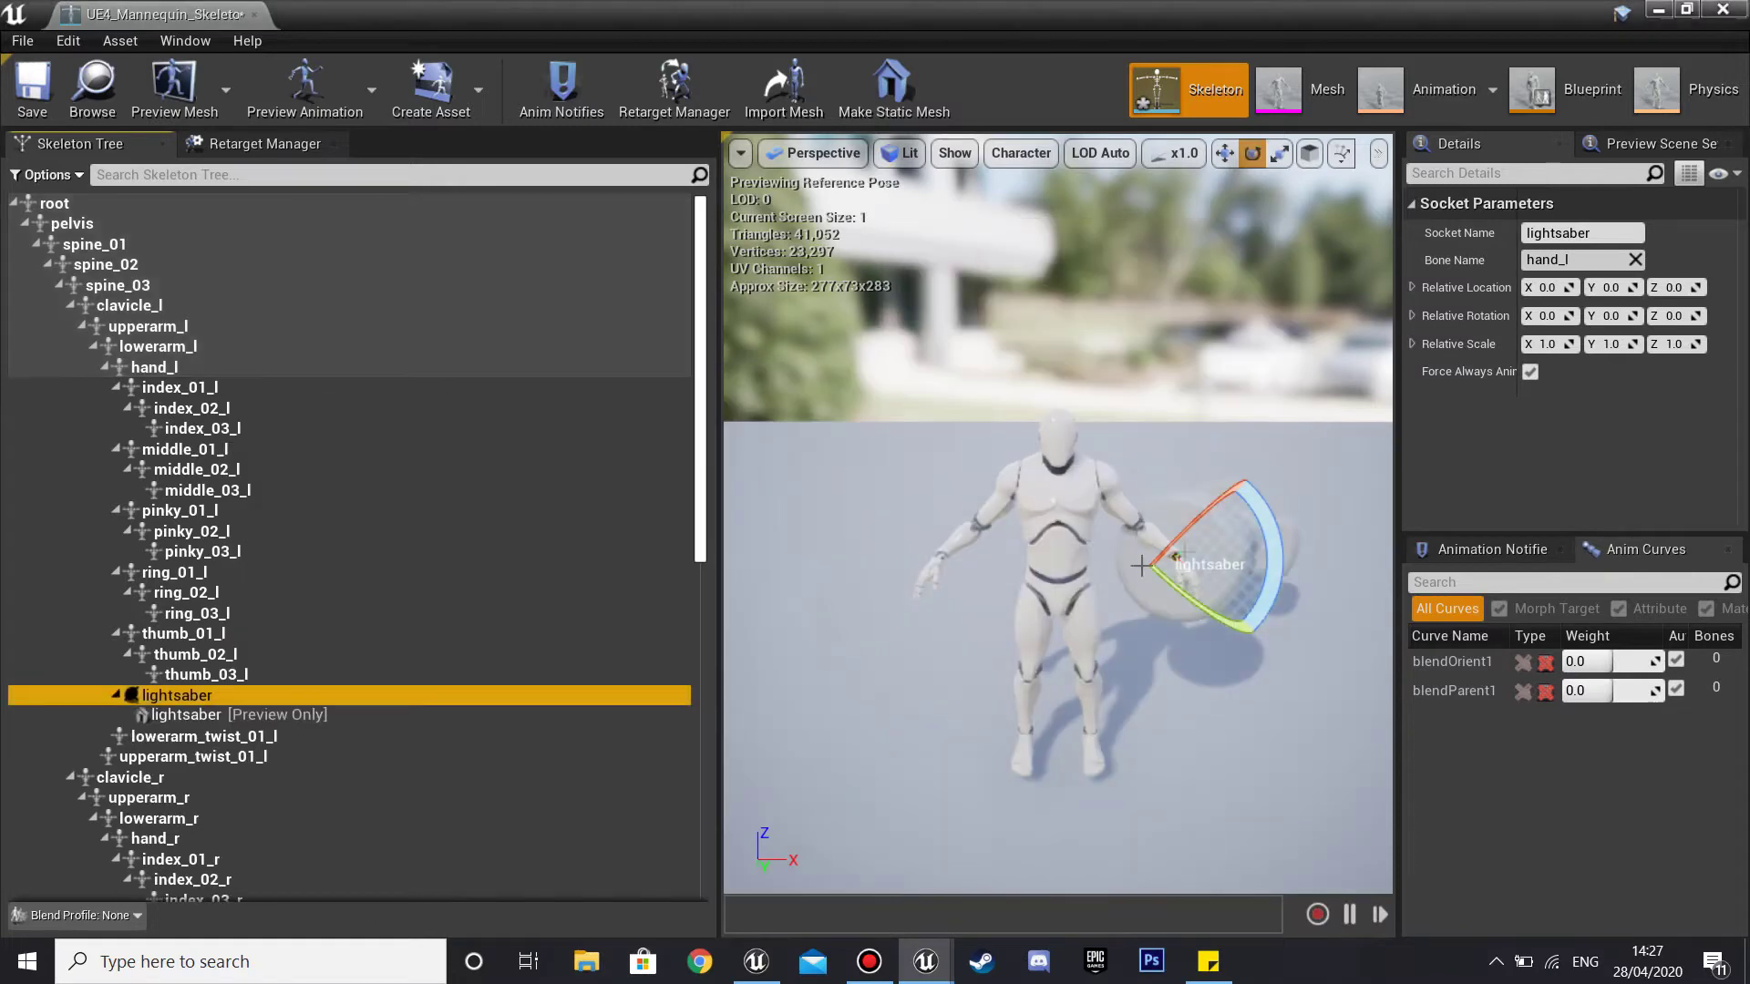
# Rotate the lightsaber socket to about -179° in X and 179° in Z, and scale it uniformly to about 0.15.
pyautogui.moveTo(1207, 409); pyautogui.dragTo(1216, 453, button='right')
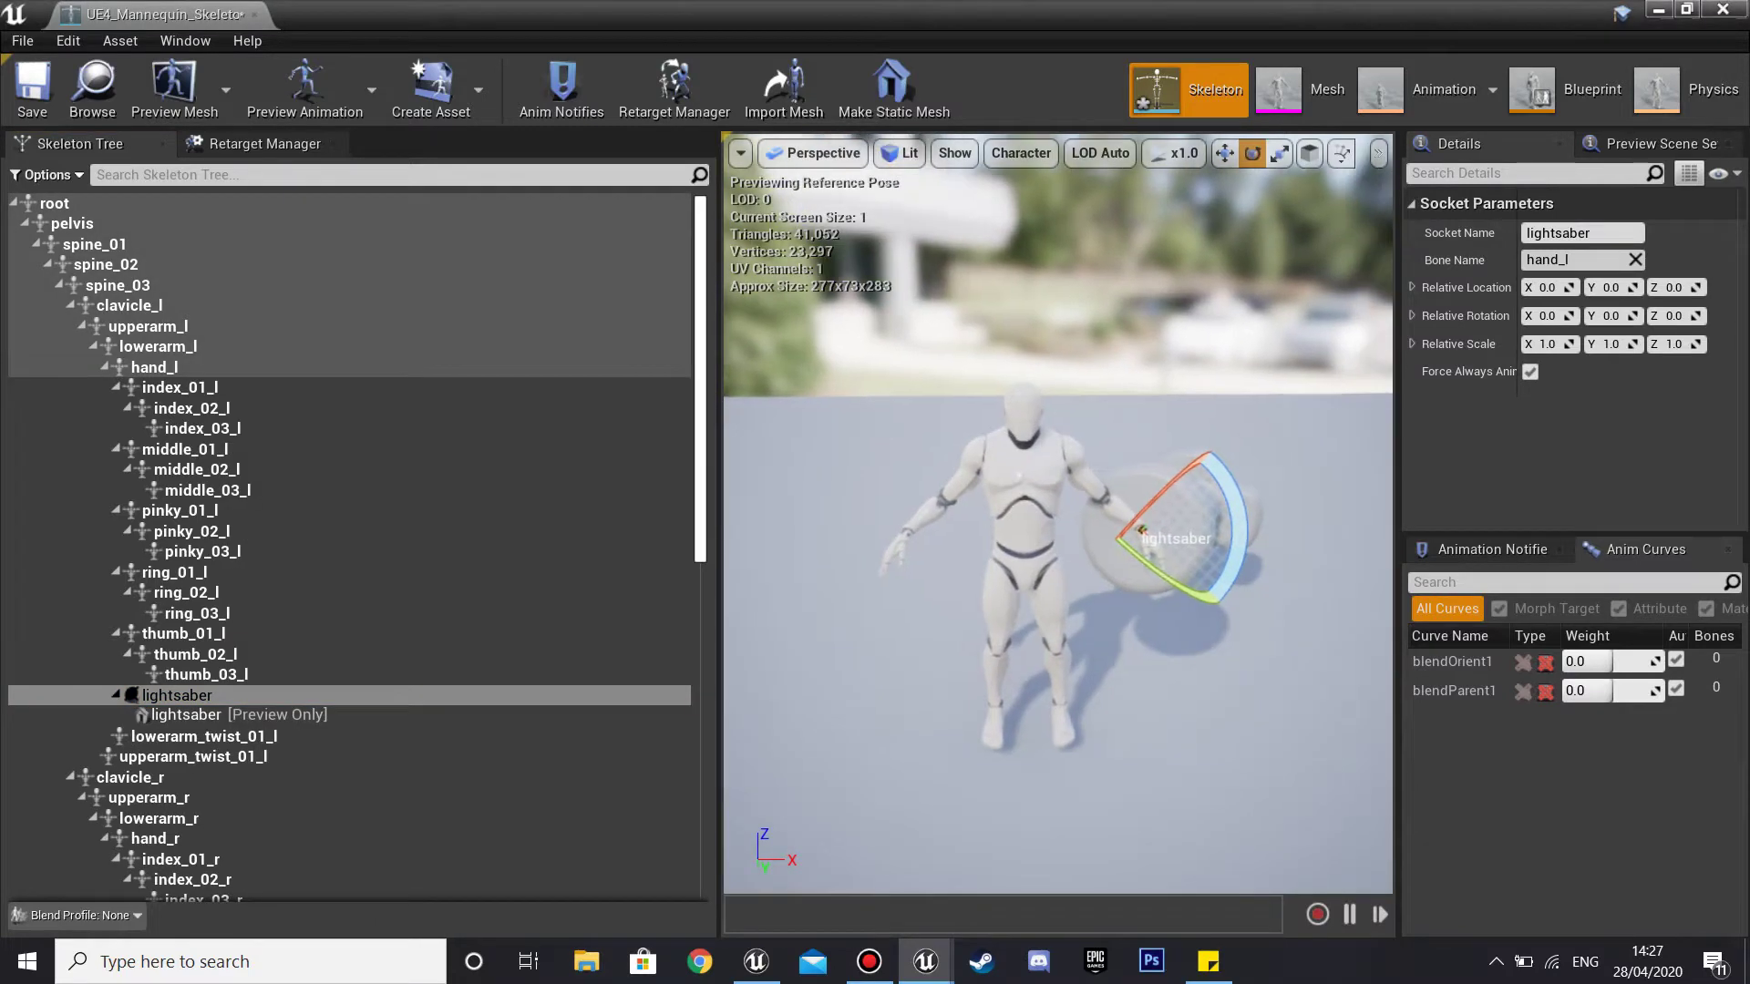
pyautogui.moveTo(1156, 575); pyautogui.dragTo(1138, 399)
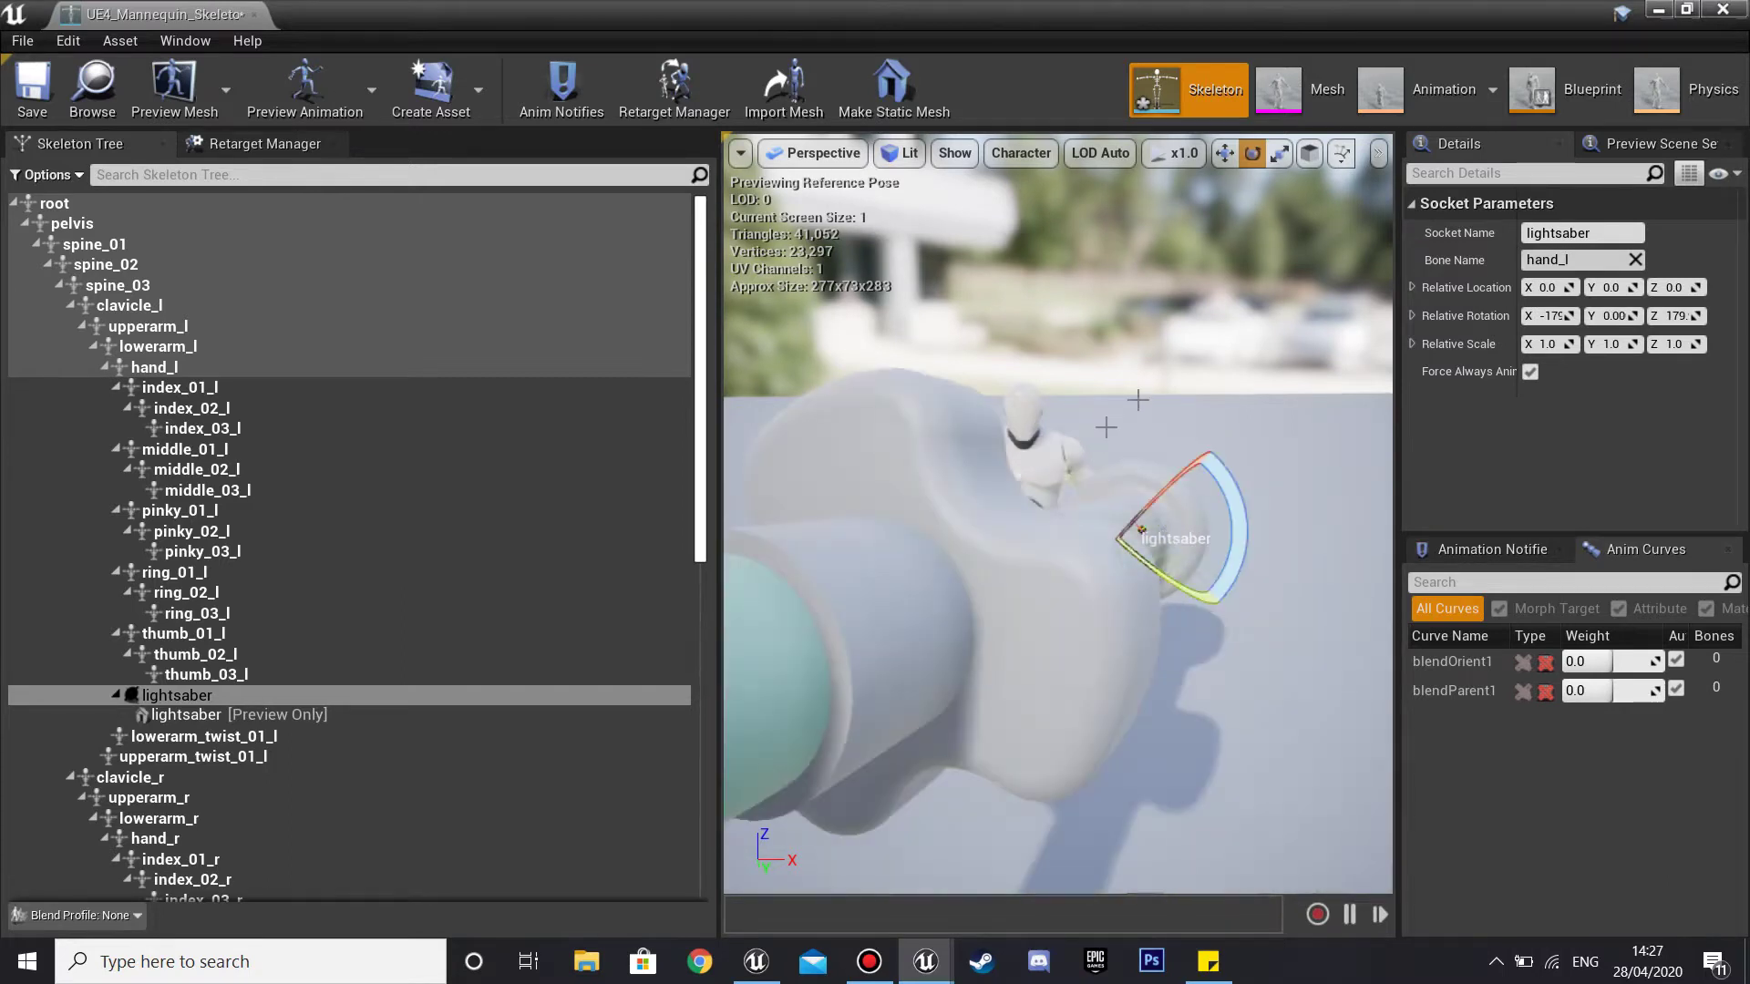
pyautogui.click(1279, 153)
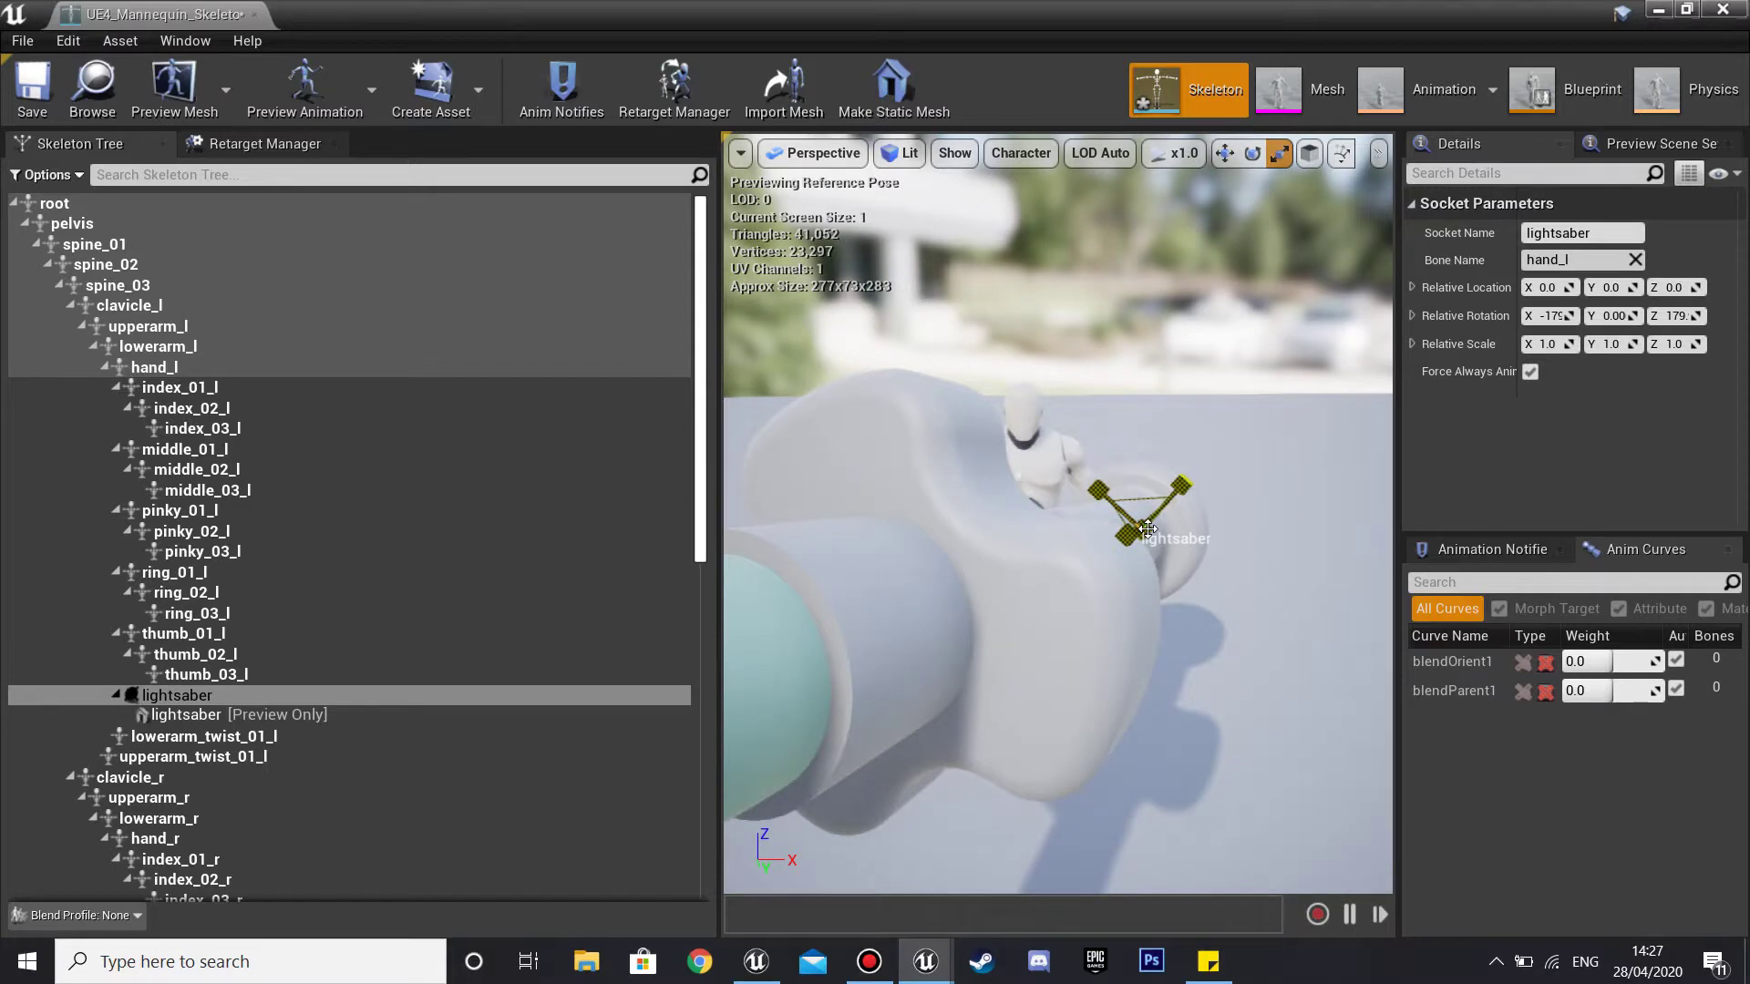
pyautogui.moveTo(1153, 539); pyautogui.dragTo(1080, 572)
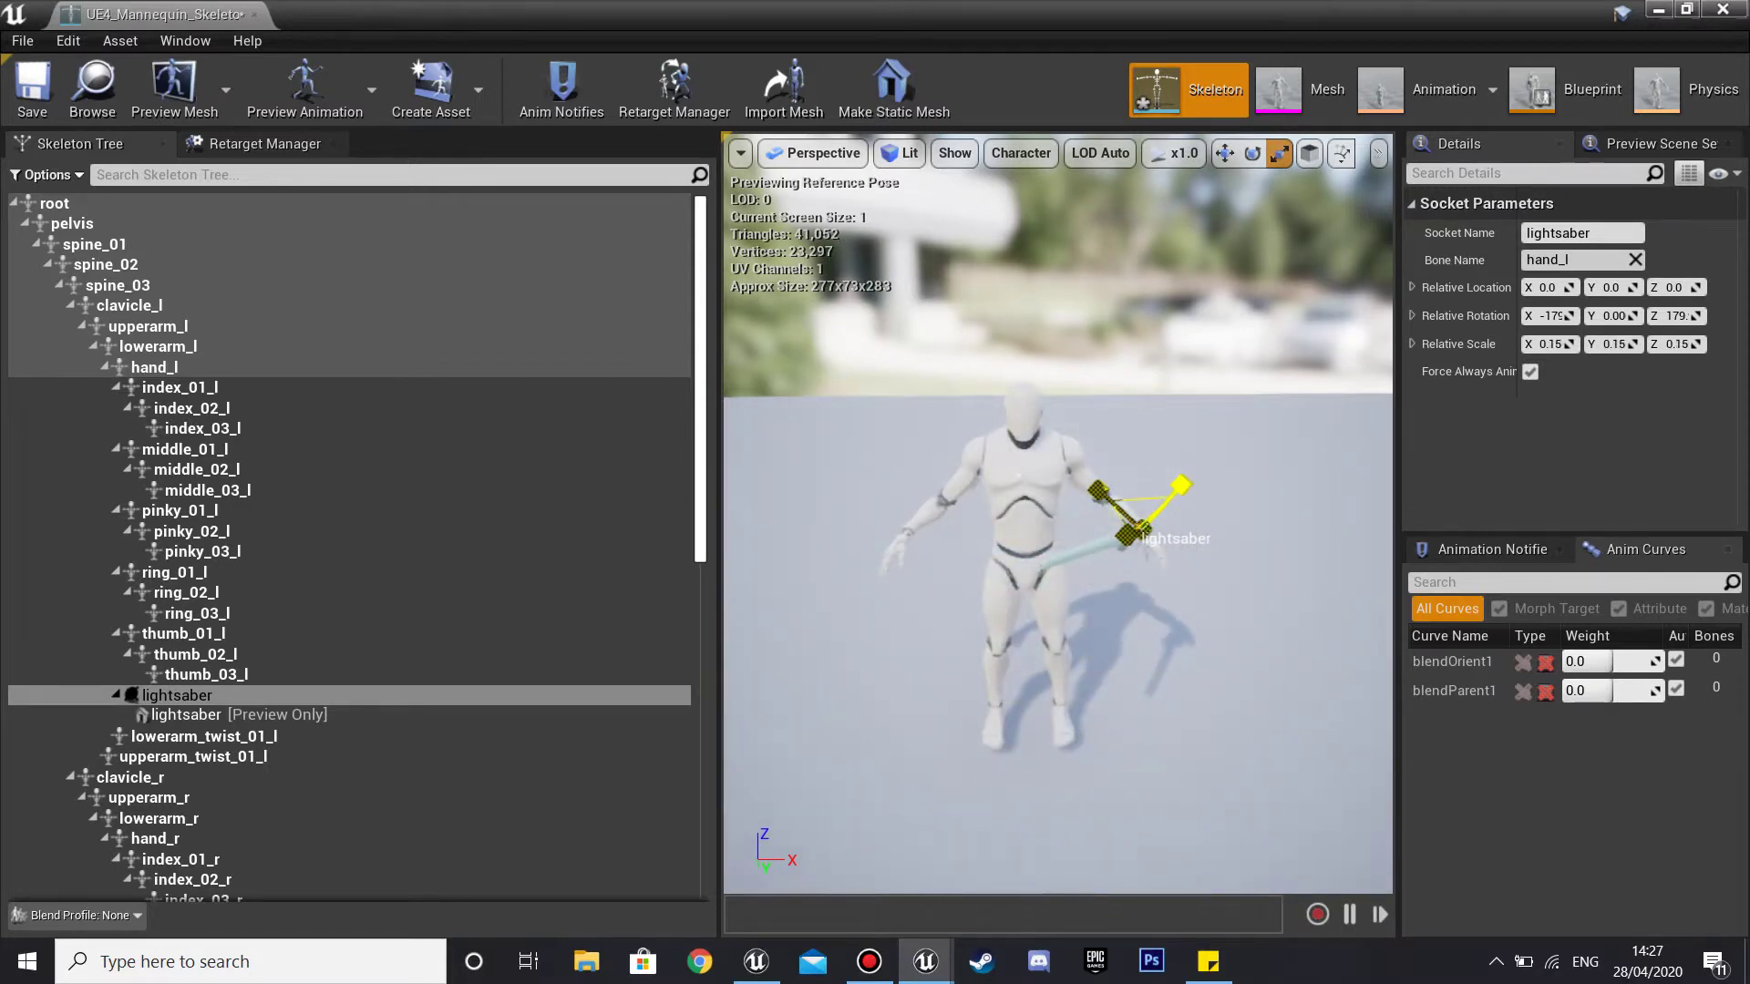
# Move the lightsaber socket into the mannequin's left hand at about X 13.4, Y -6.0, Z 16.5, and save the skeleton.
pyautogui.click(1225, 154)
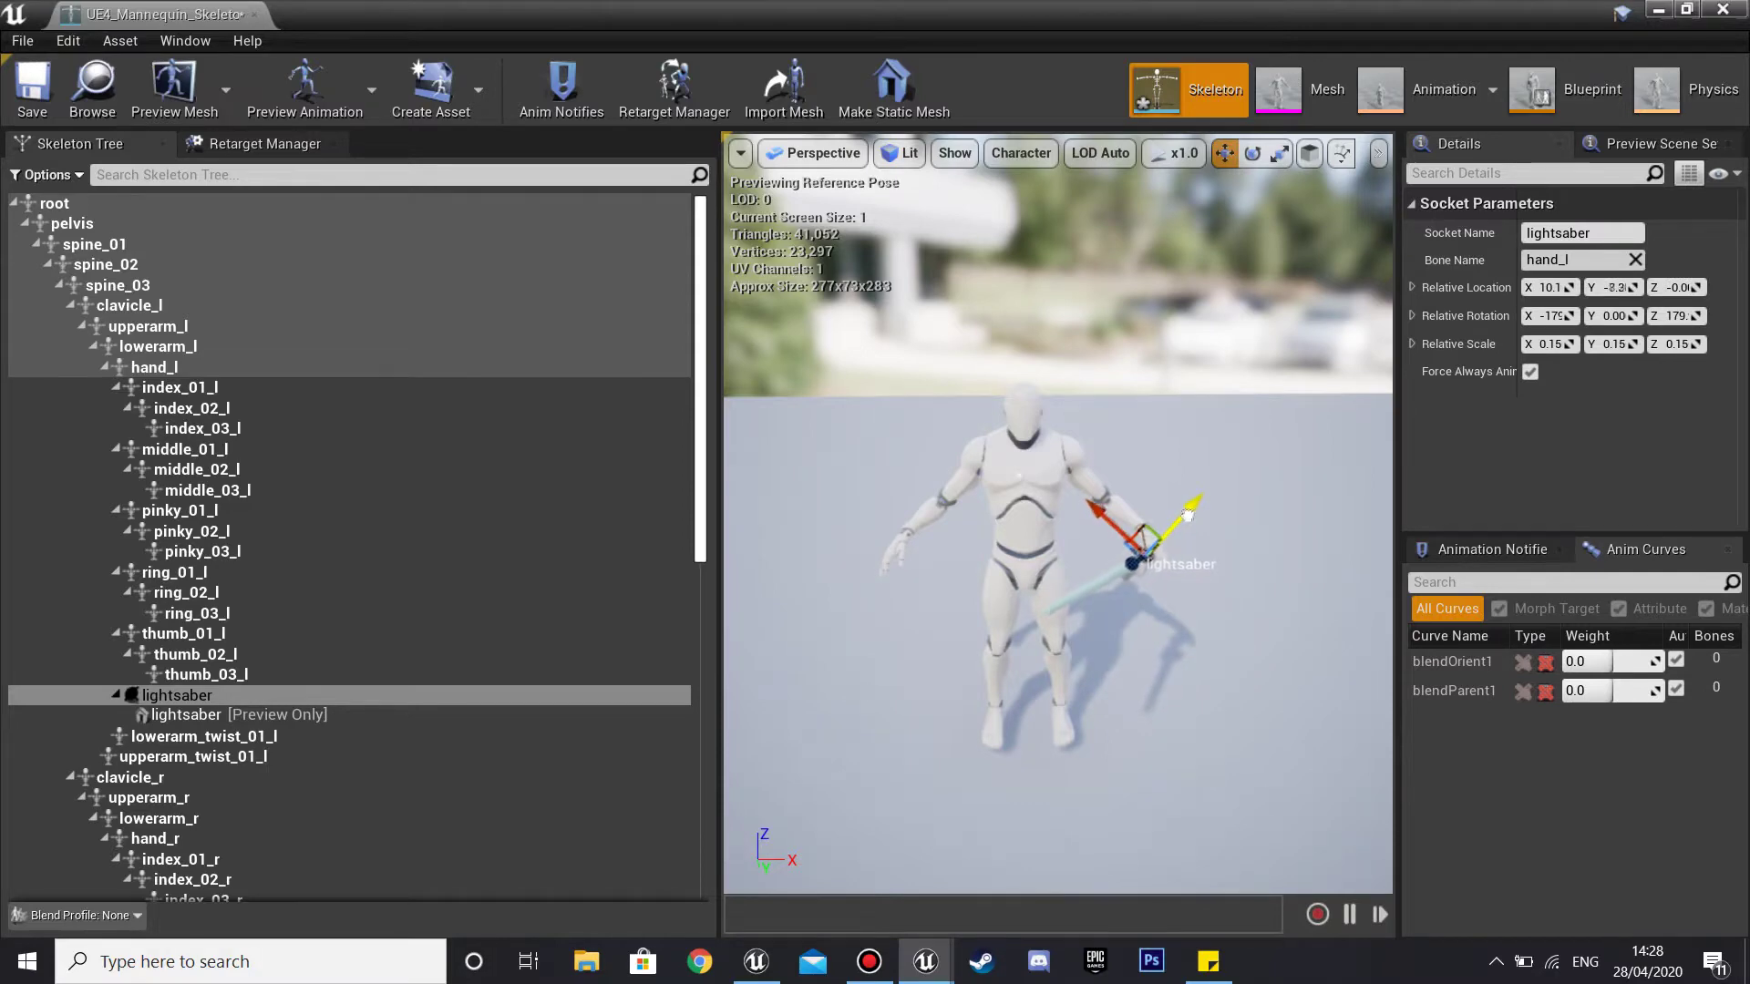
pyautogui.moveTo(1198, 508)
pyautogui.mouseDown(button='right')
pyautogui.moveTo(1276, 509)
pyautogui.moveTo(1204, 515)
pyautogui.mouseUp(button='right')
pyautogui.press('w')
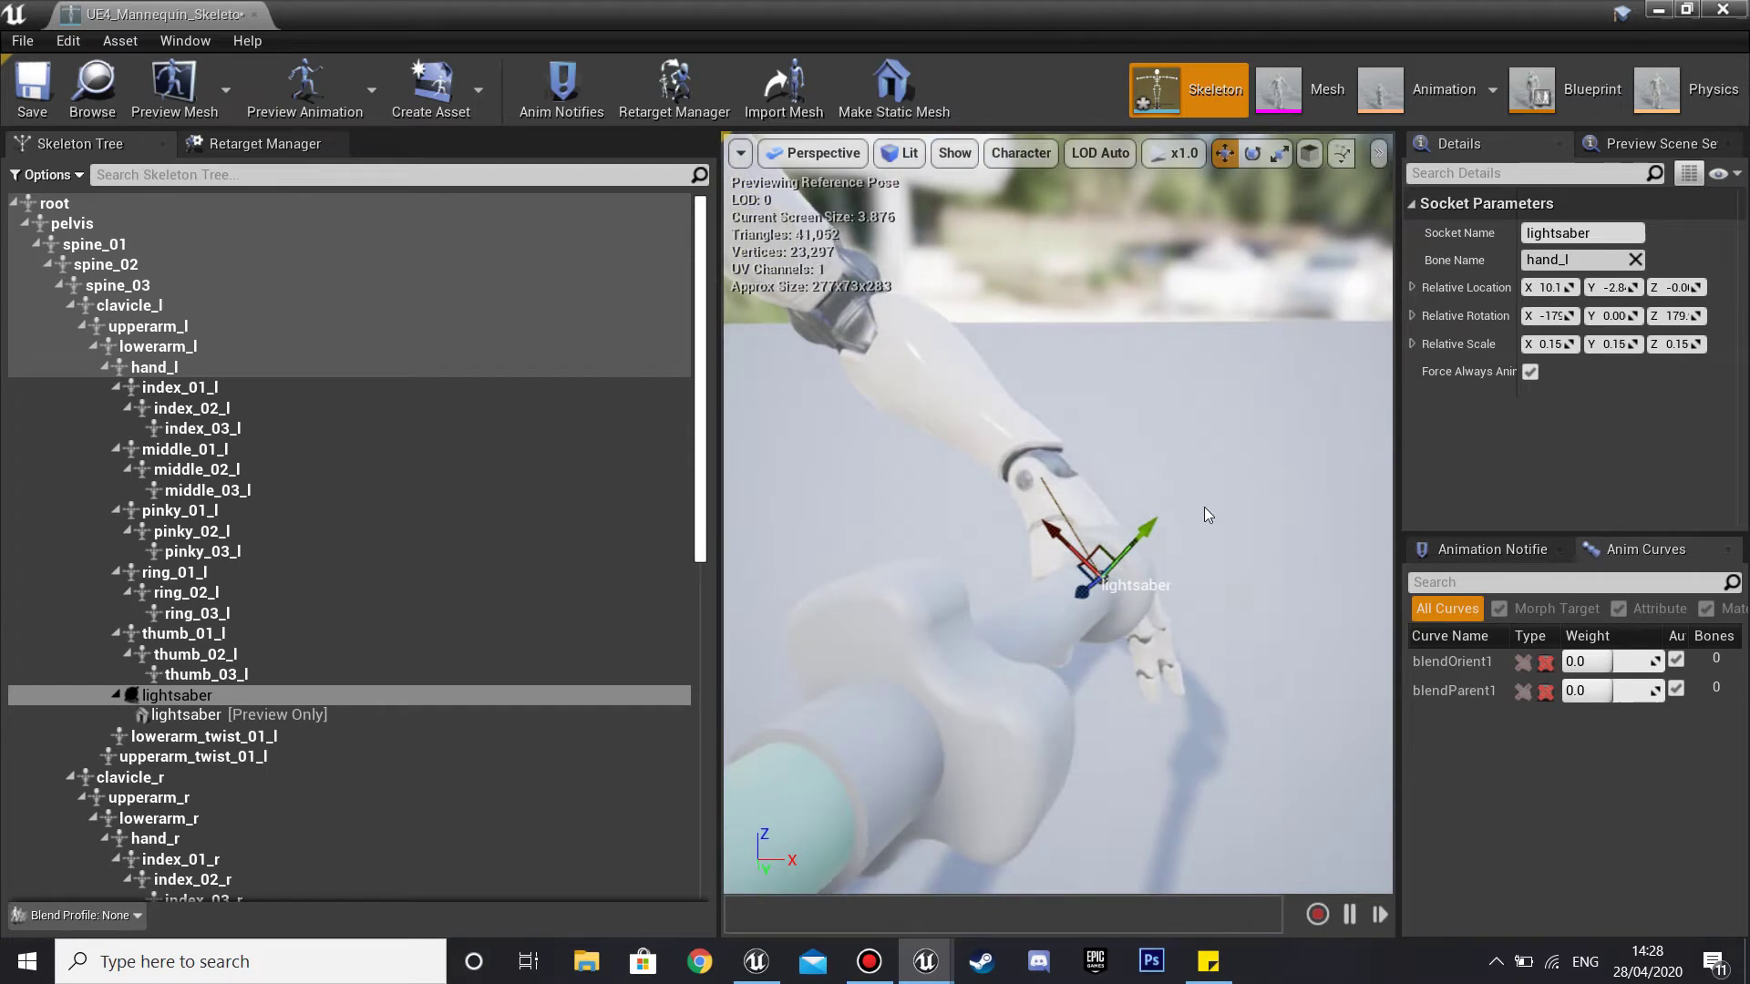
pyautogui.moveTo(1082, 597); pyautogui.dragTo(1116, 555)
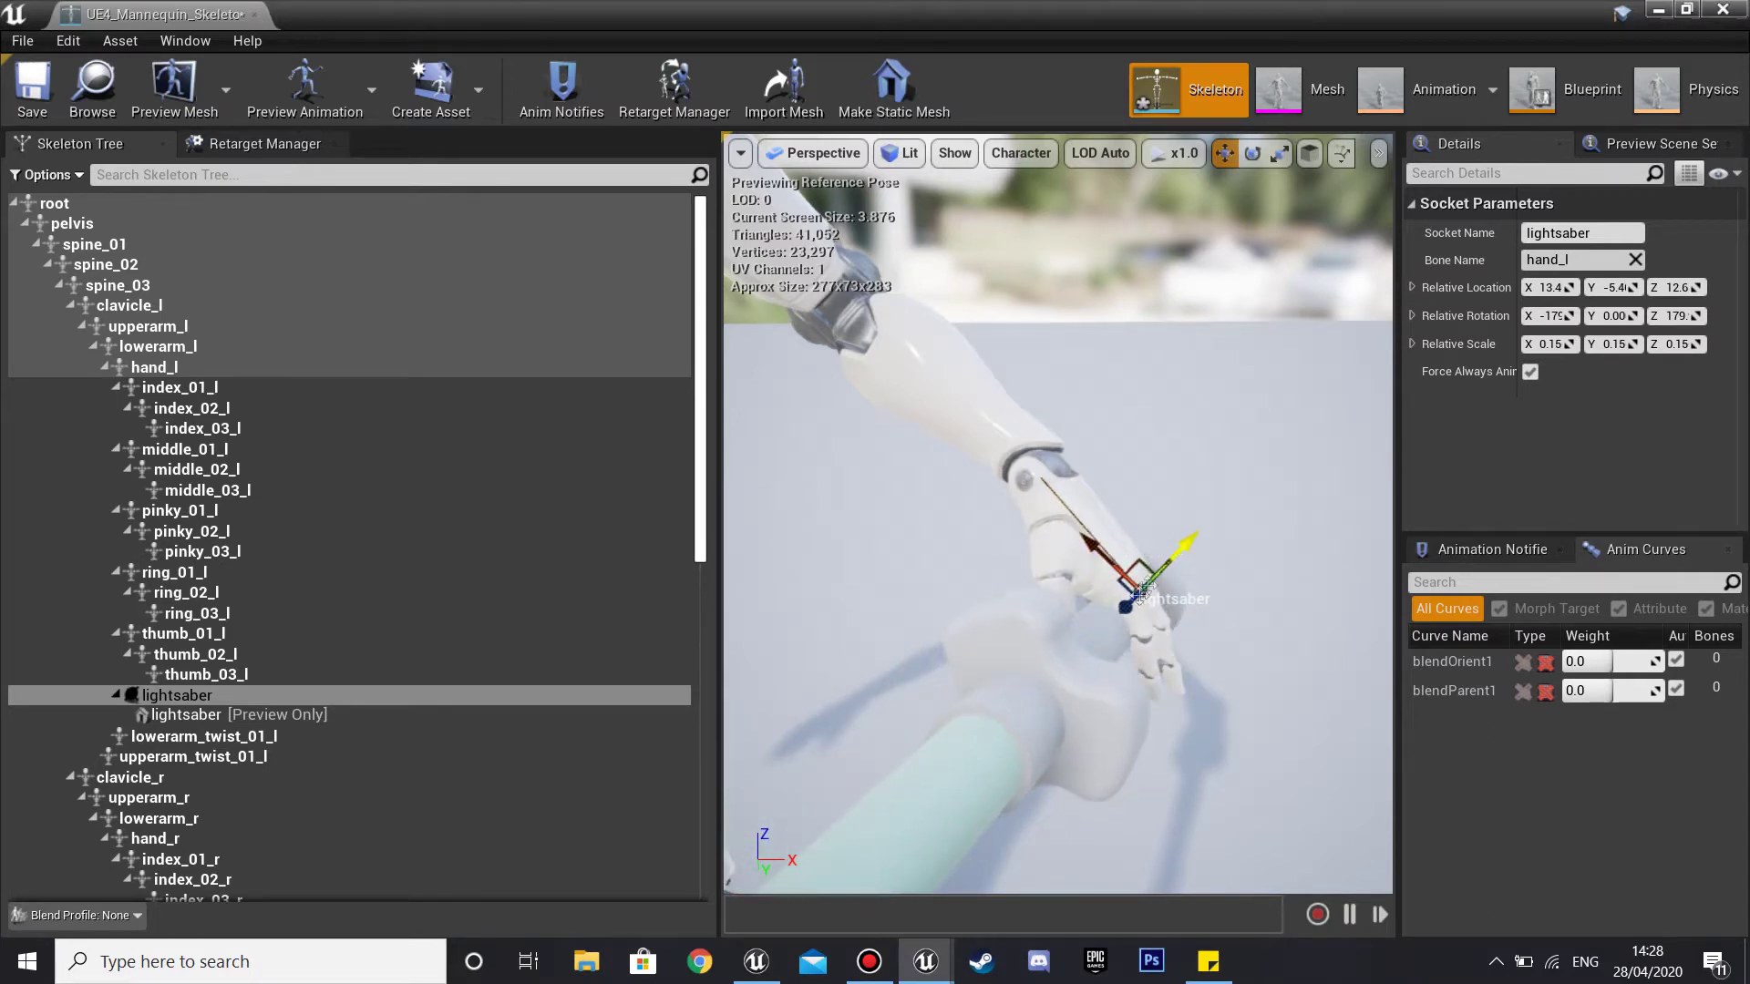
pyautogui.moveTo(1133, 588); pyautogui.dragTo(1139, 594)
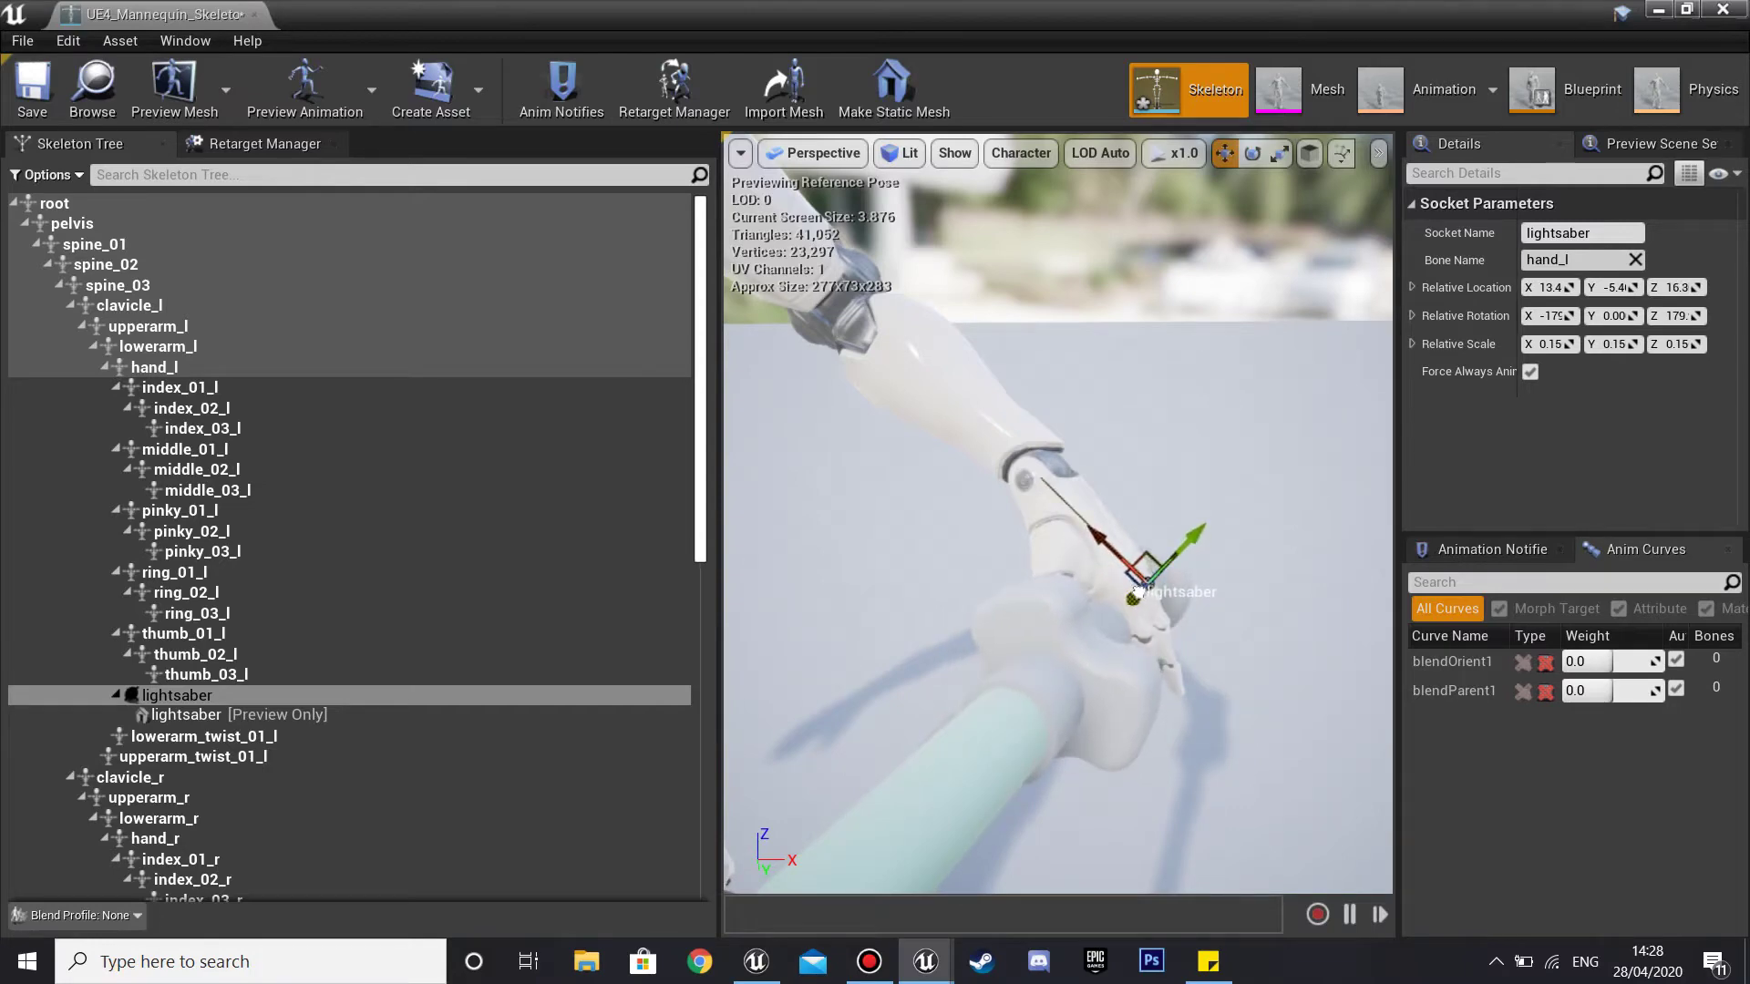
pyautogui.press('s')
pyautogui.moveTo(1189, 537); pyautogui.dragTo(1116, 593, button='right')
pyautogui.press('w')
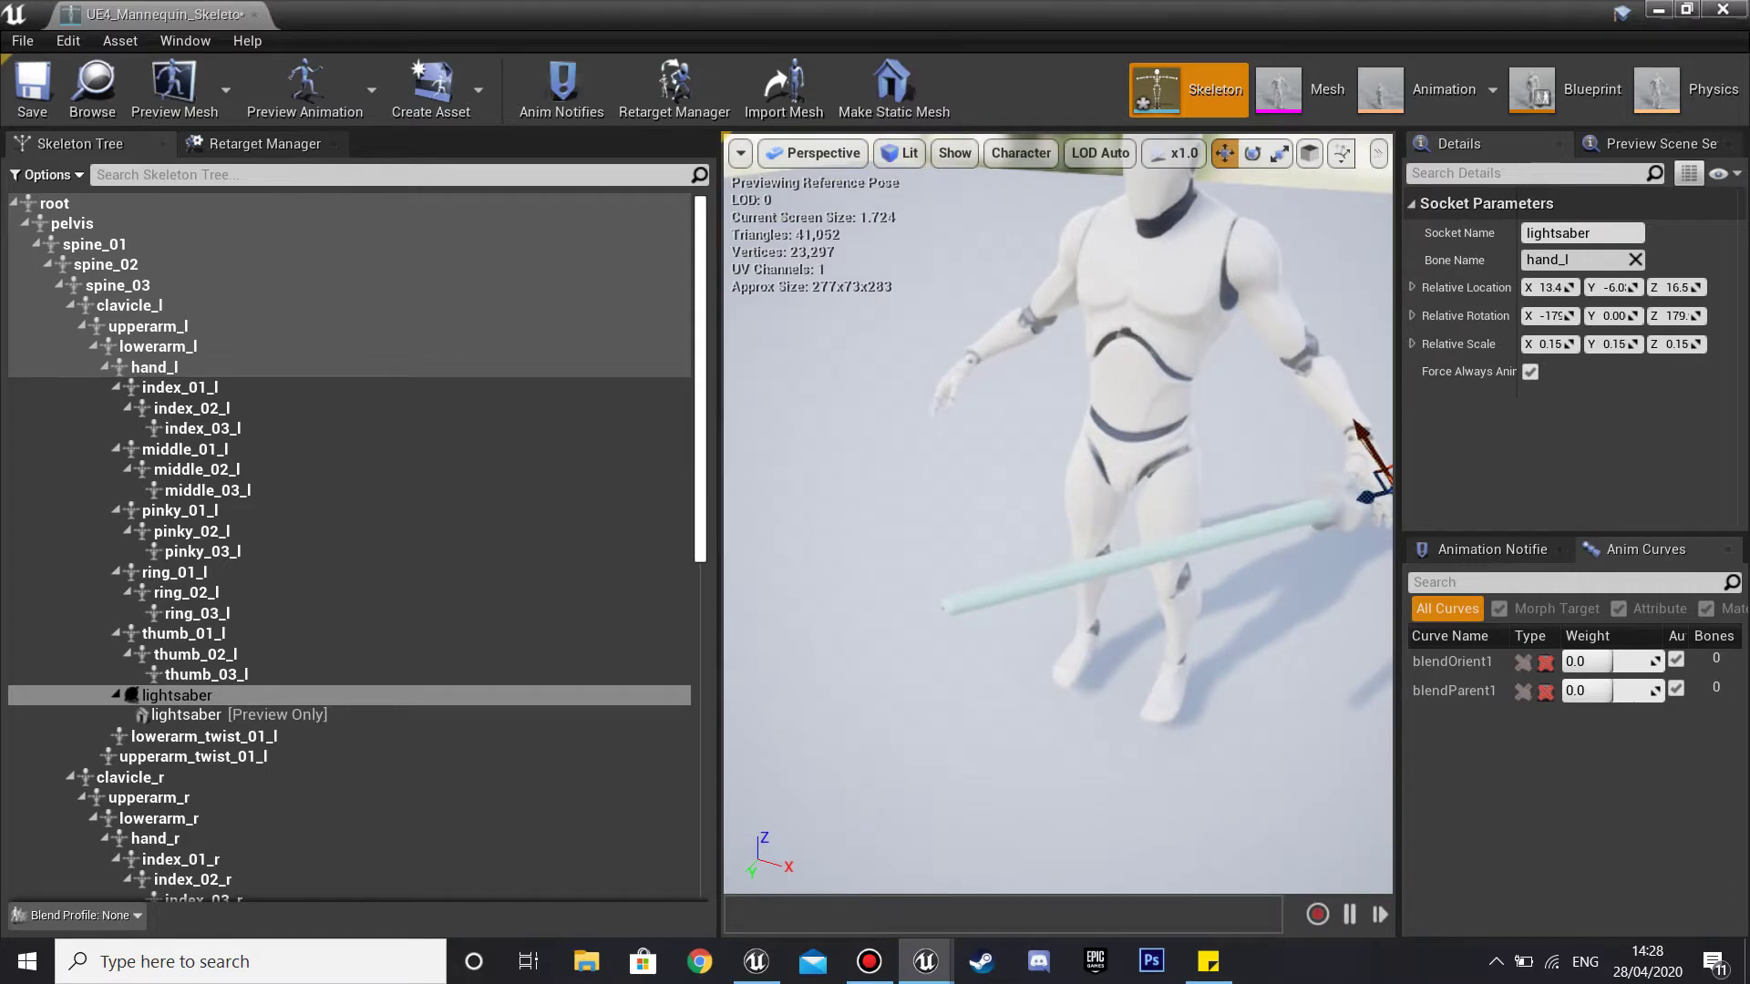
pyautogui.click(27, 88)
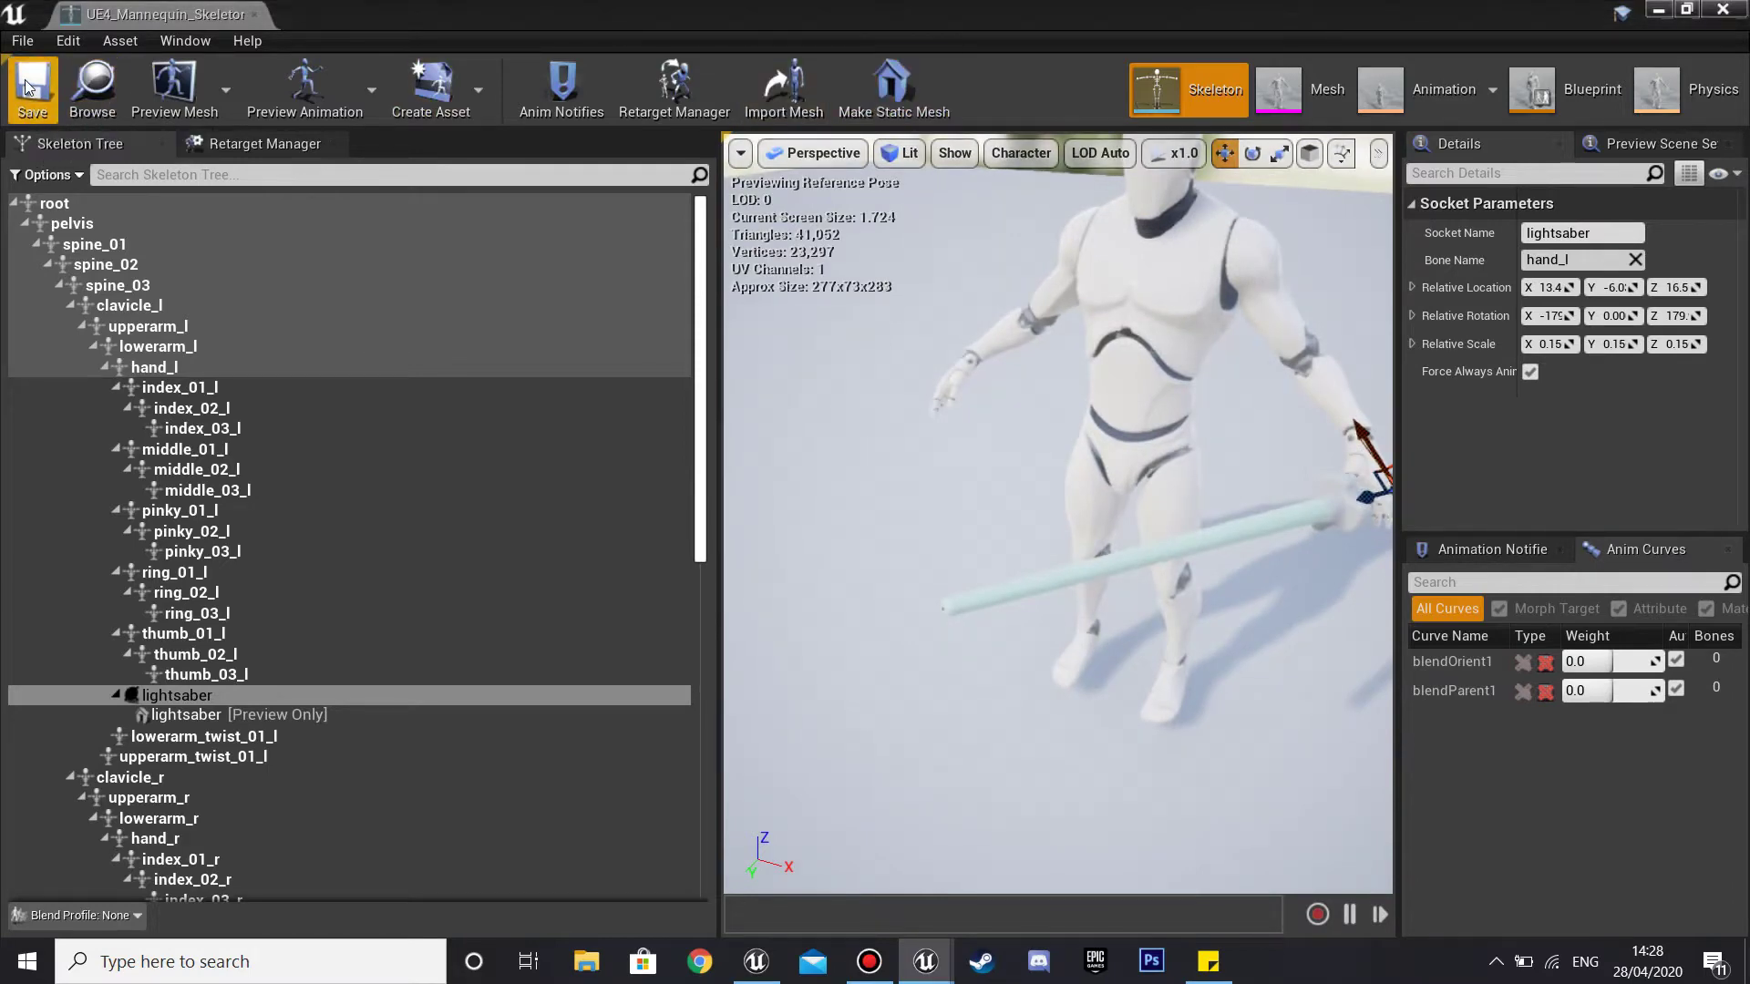
# Open the ThirdPersonCharacter blueprint from the Blueprints folder of ThirdPersonBP.
pyautogui.click(1661, 9)
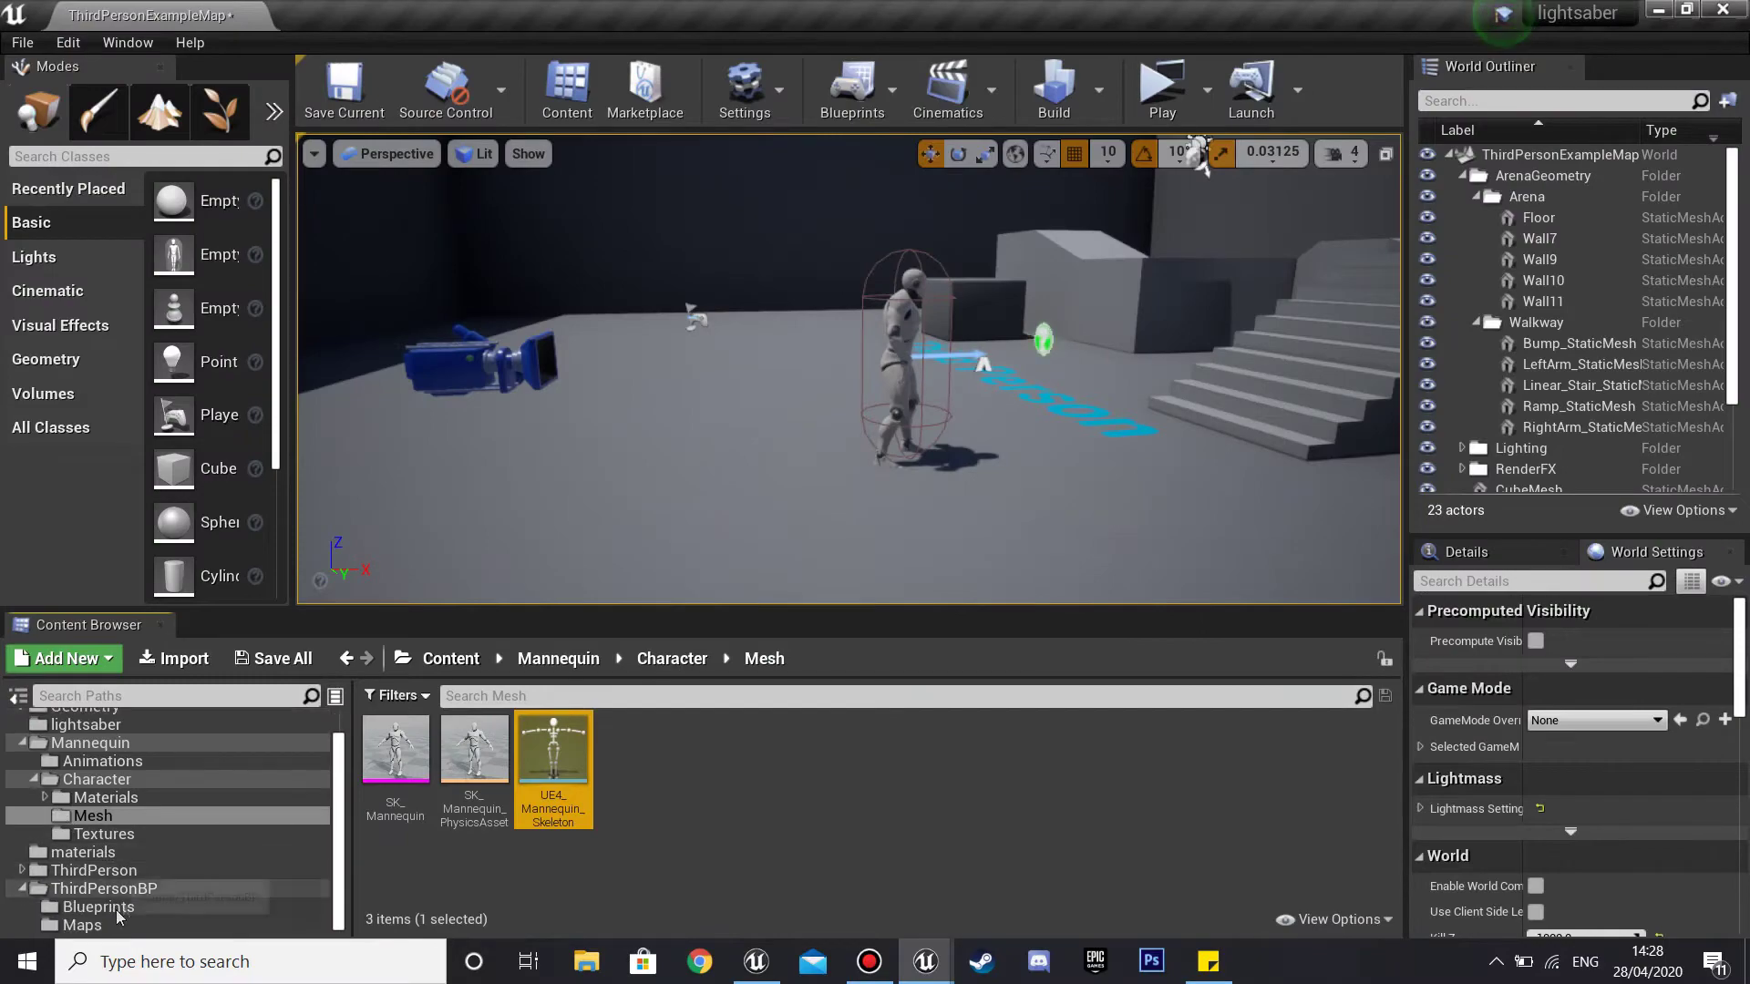
pyautogui.click(102, 889)
pyautogui.click(398, 754)
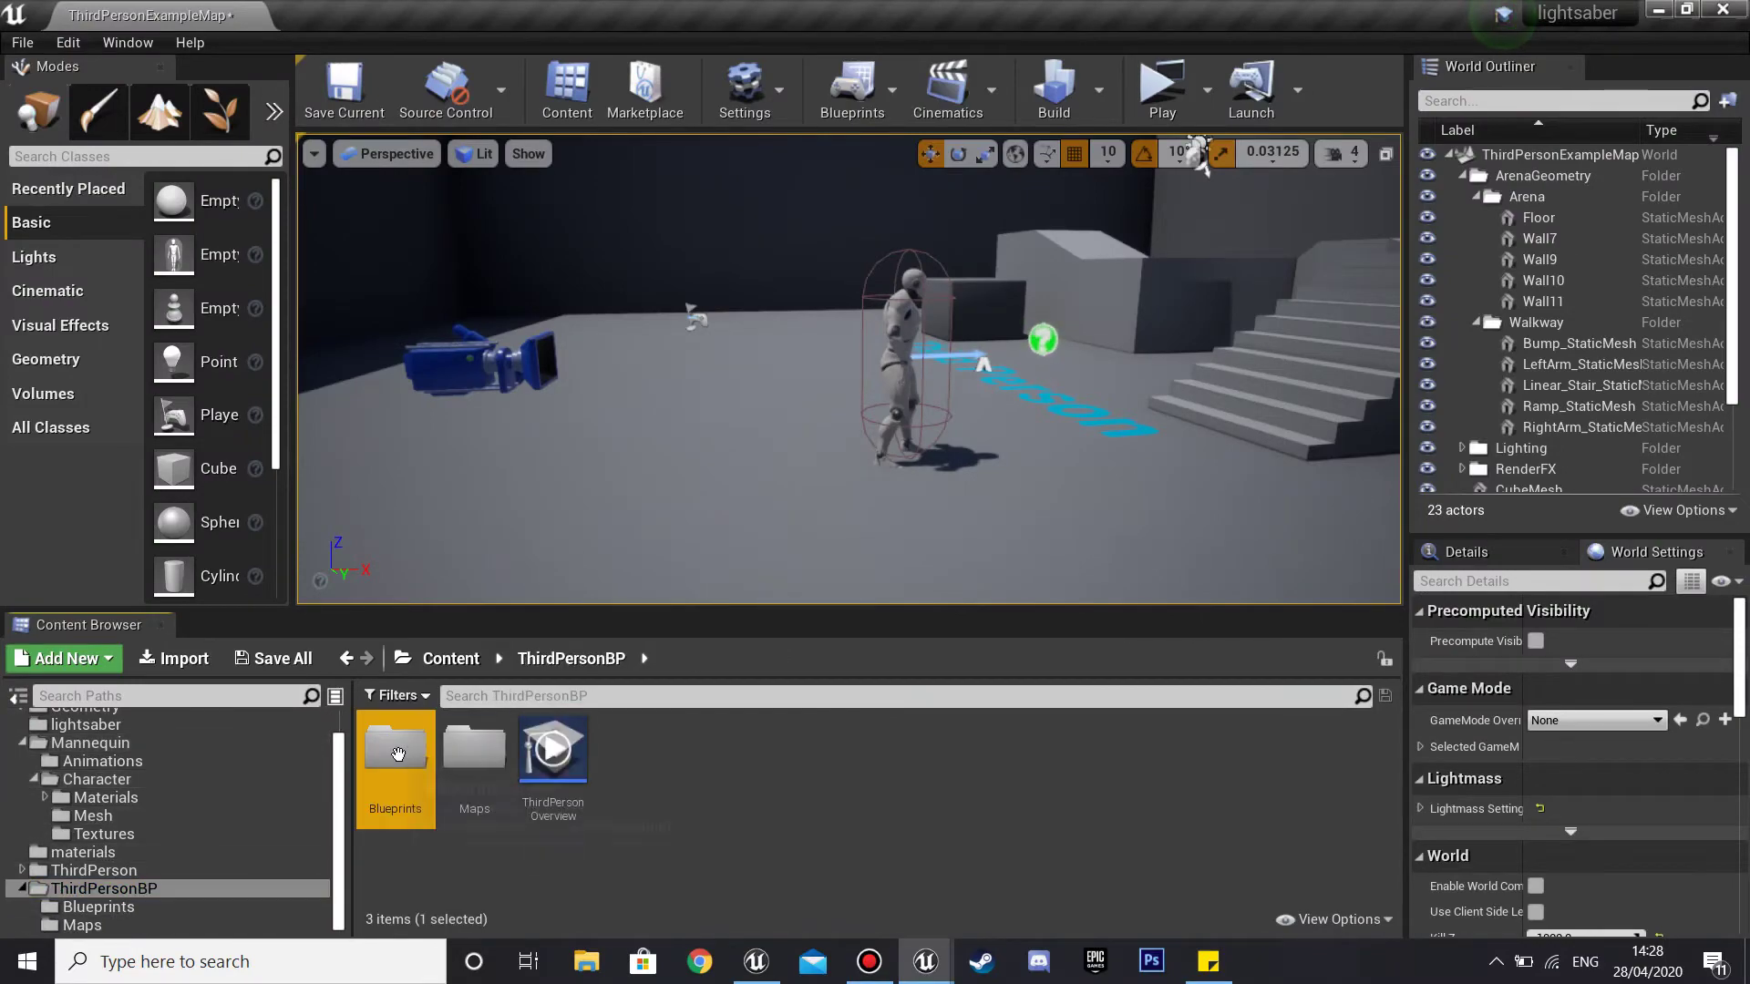
pyautogui.doubleClick(399, 754)
pyautogui.doubleClick(398, 754)
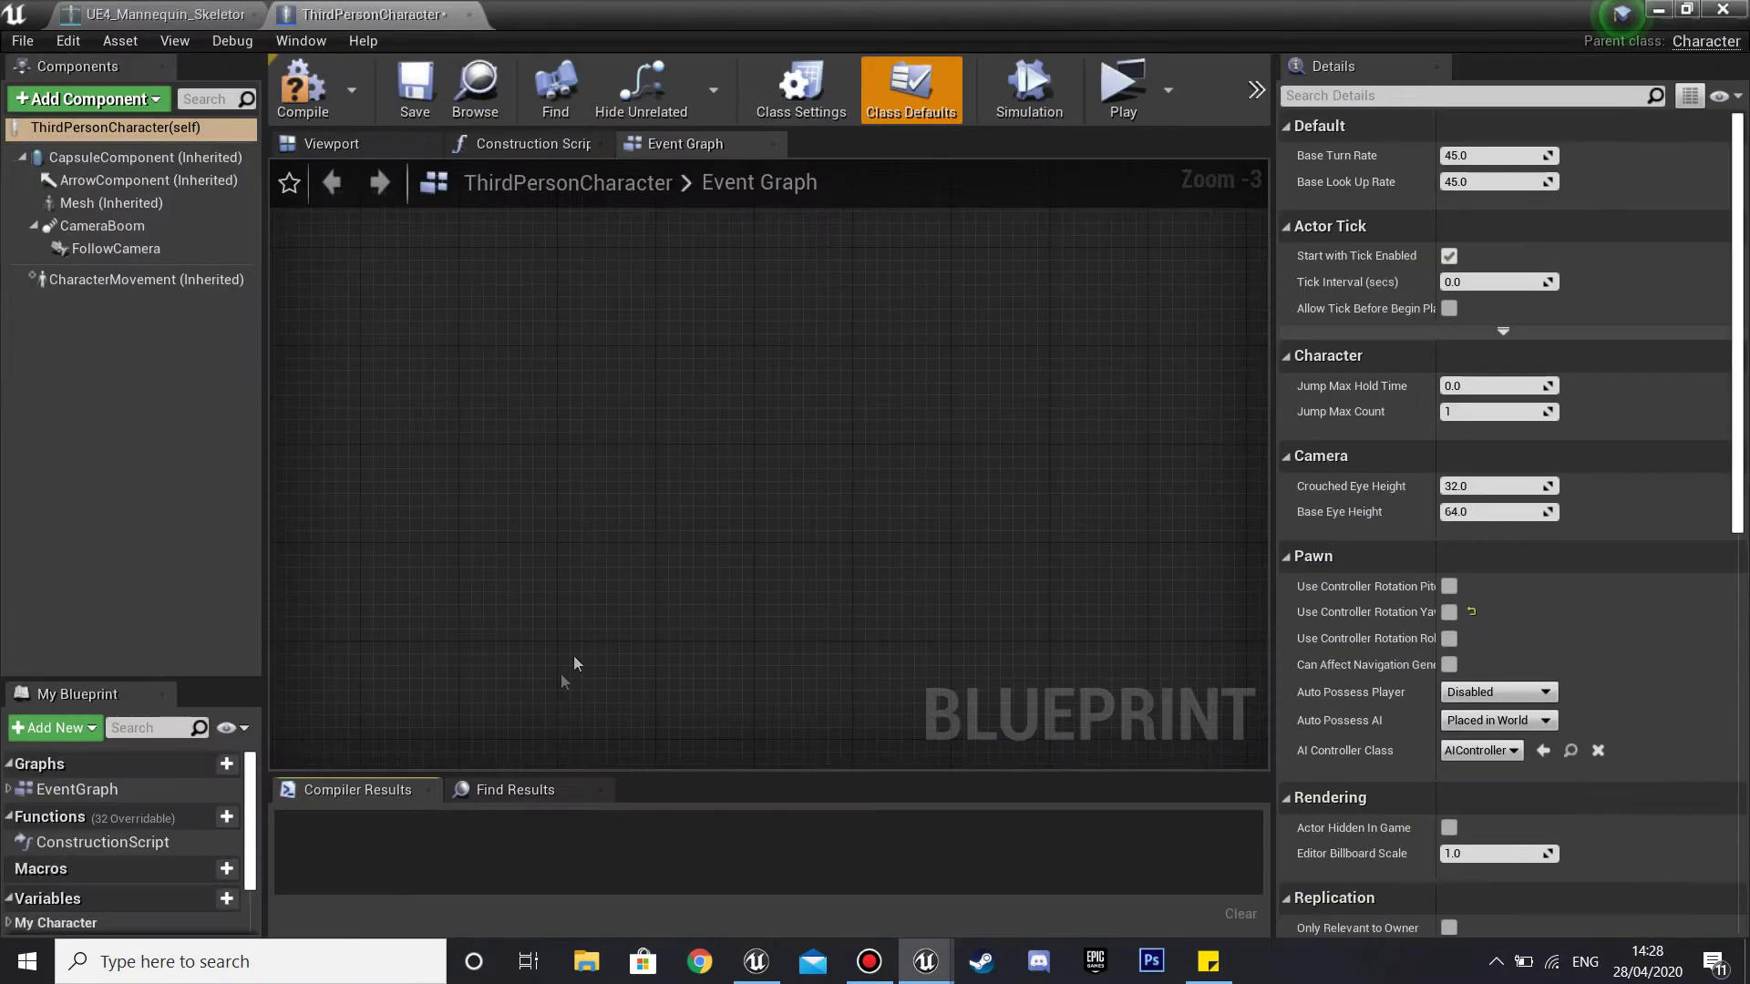
# Add a Static Mesh component to the character in the viewport and parent it to the inherited Mesh.
pyautogui.click(369, 148)
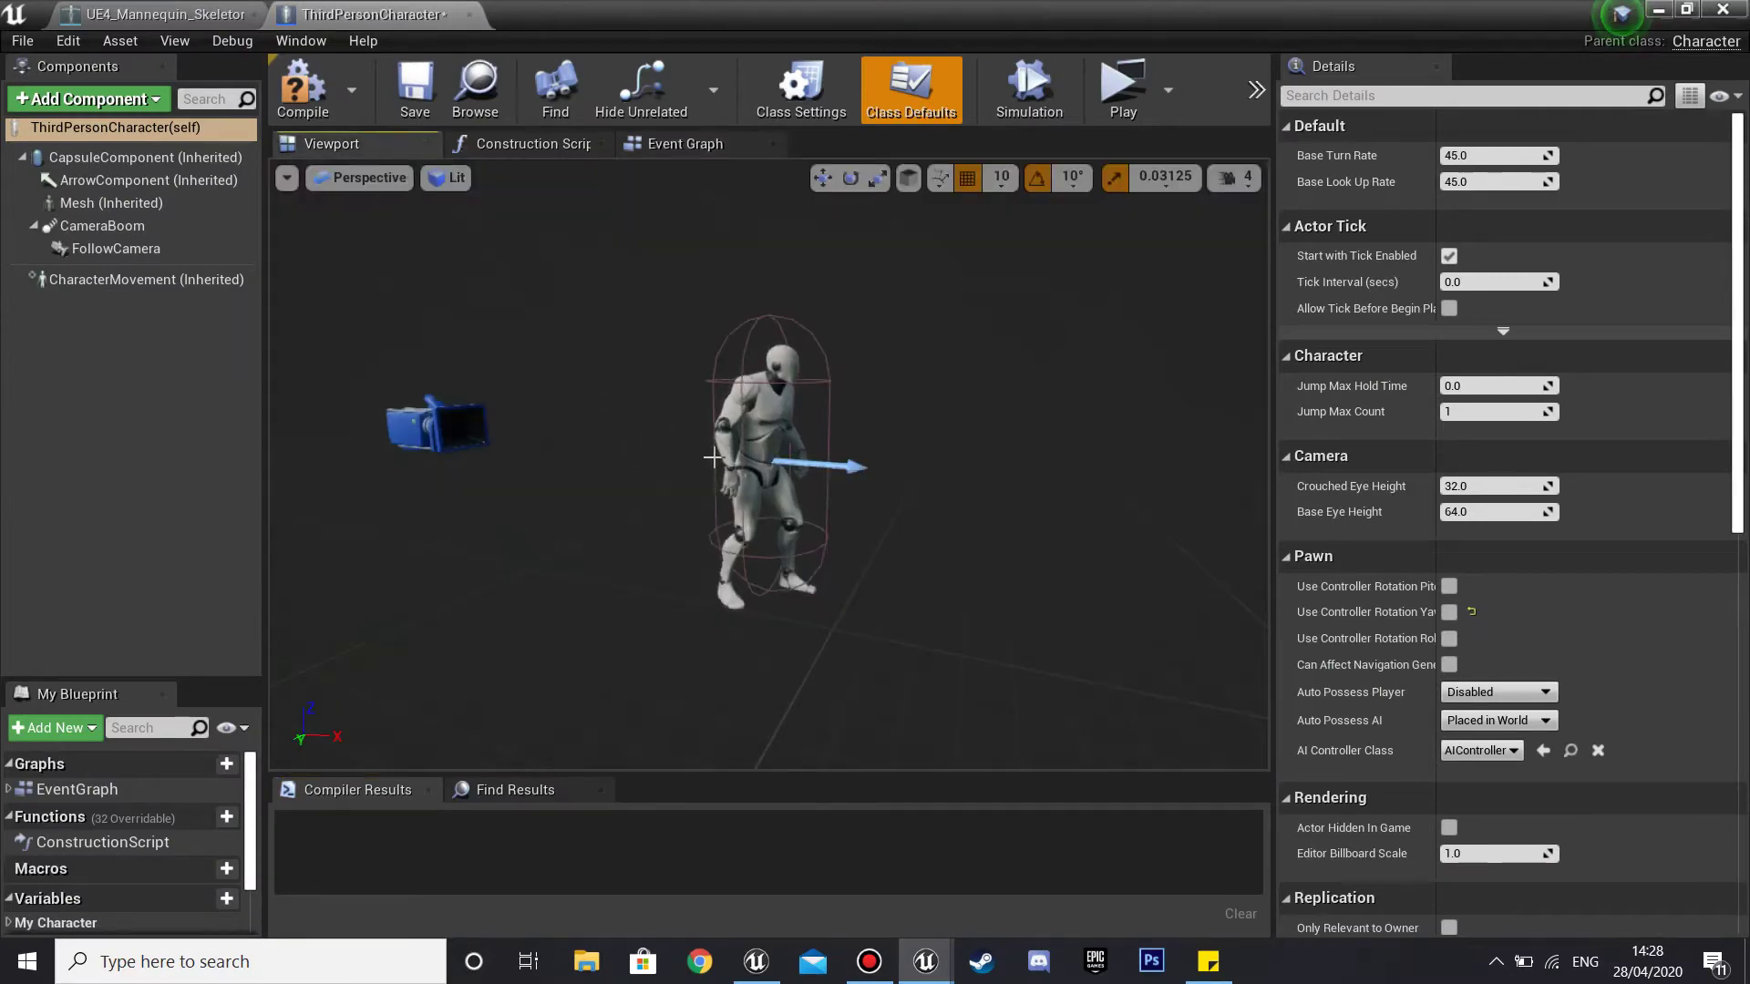
pyautogui.click(128, 96)
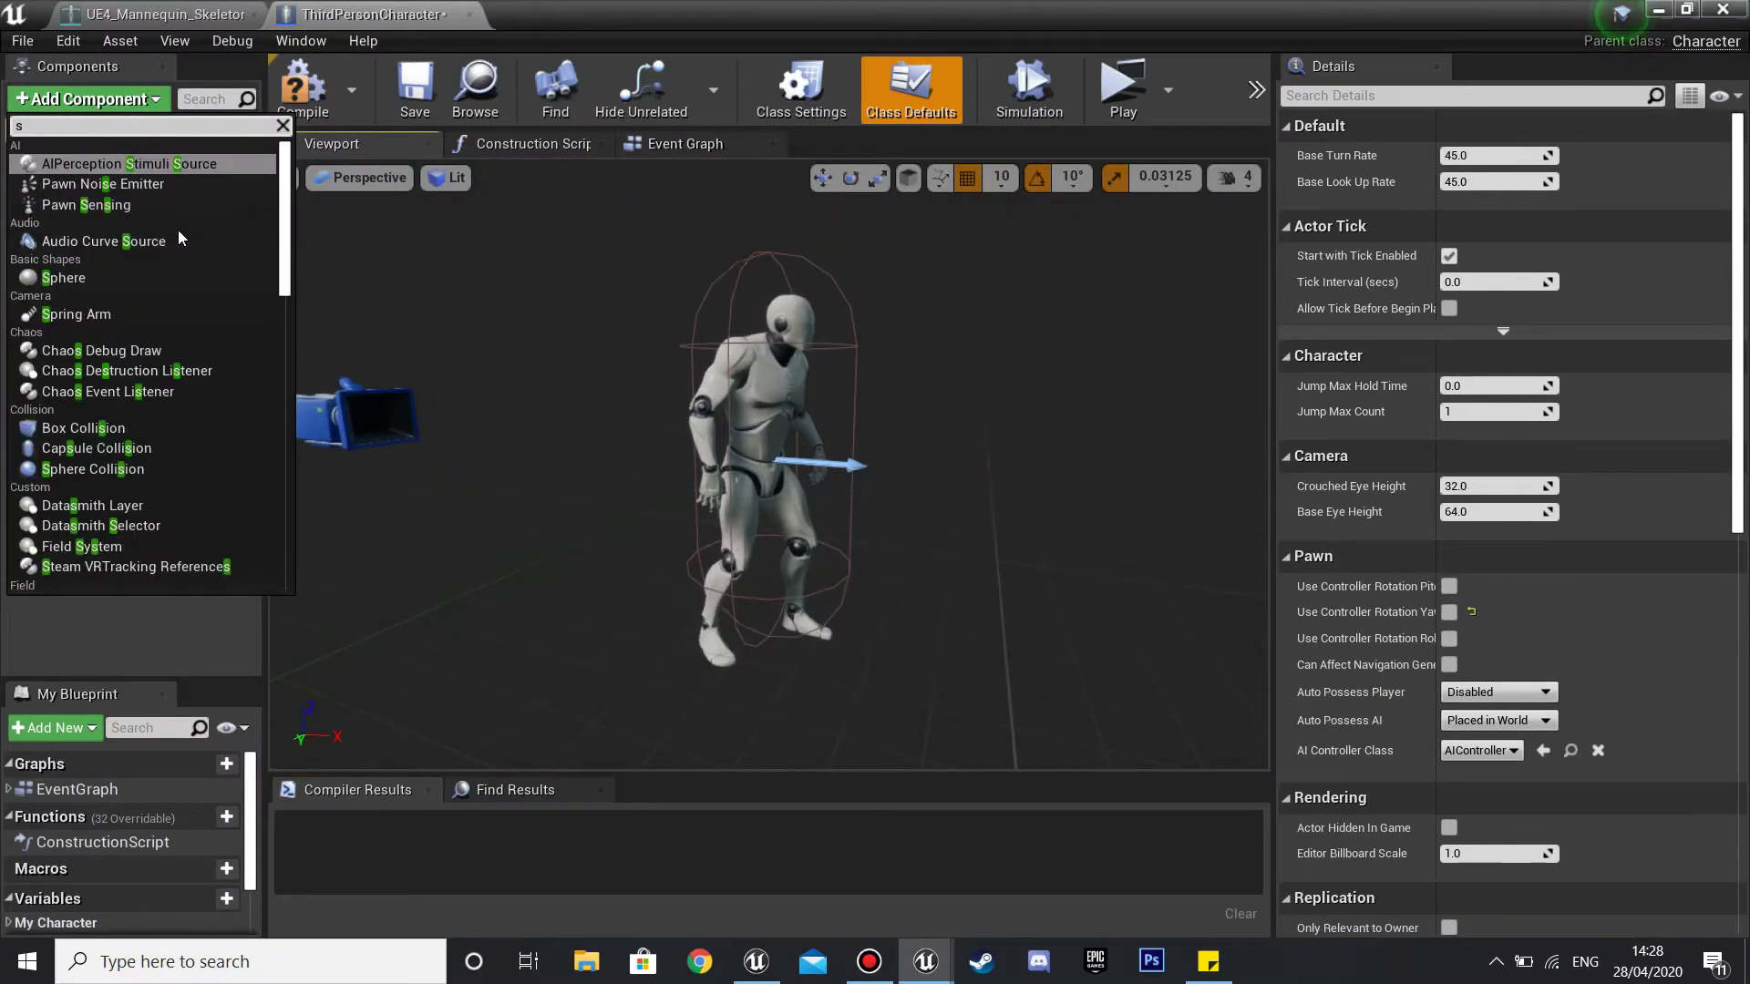
pyautogui.write('sta')
pyautogui.click(167, 240)
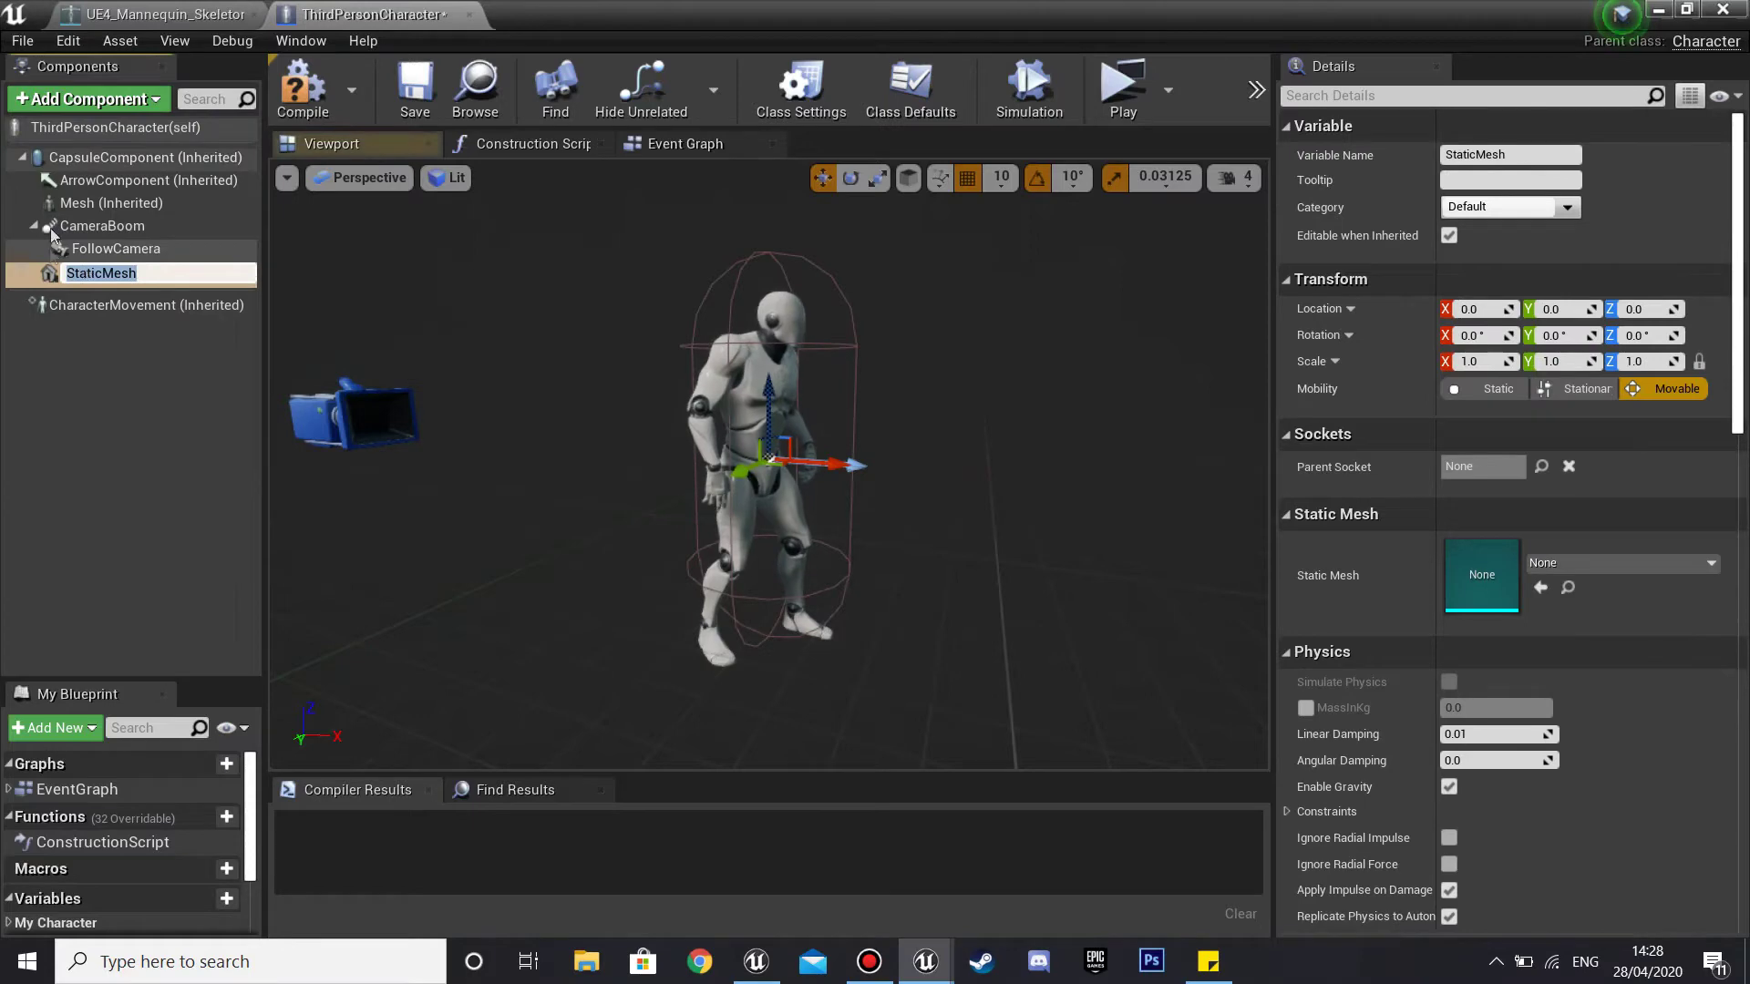
pyautogui.click(73, 274)
pyautogui.moveTo(73, 273); pyautogui.dragTo(145, 202)
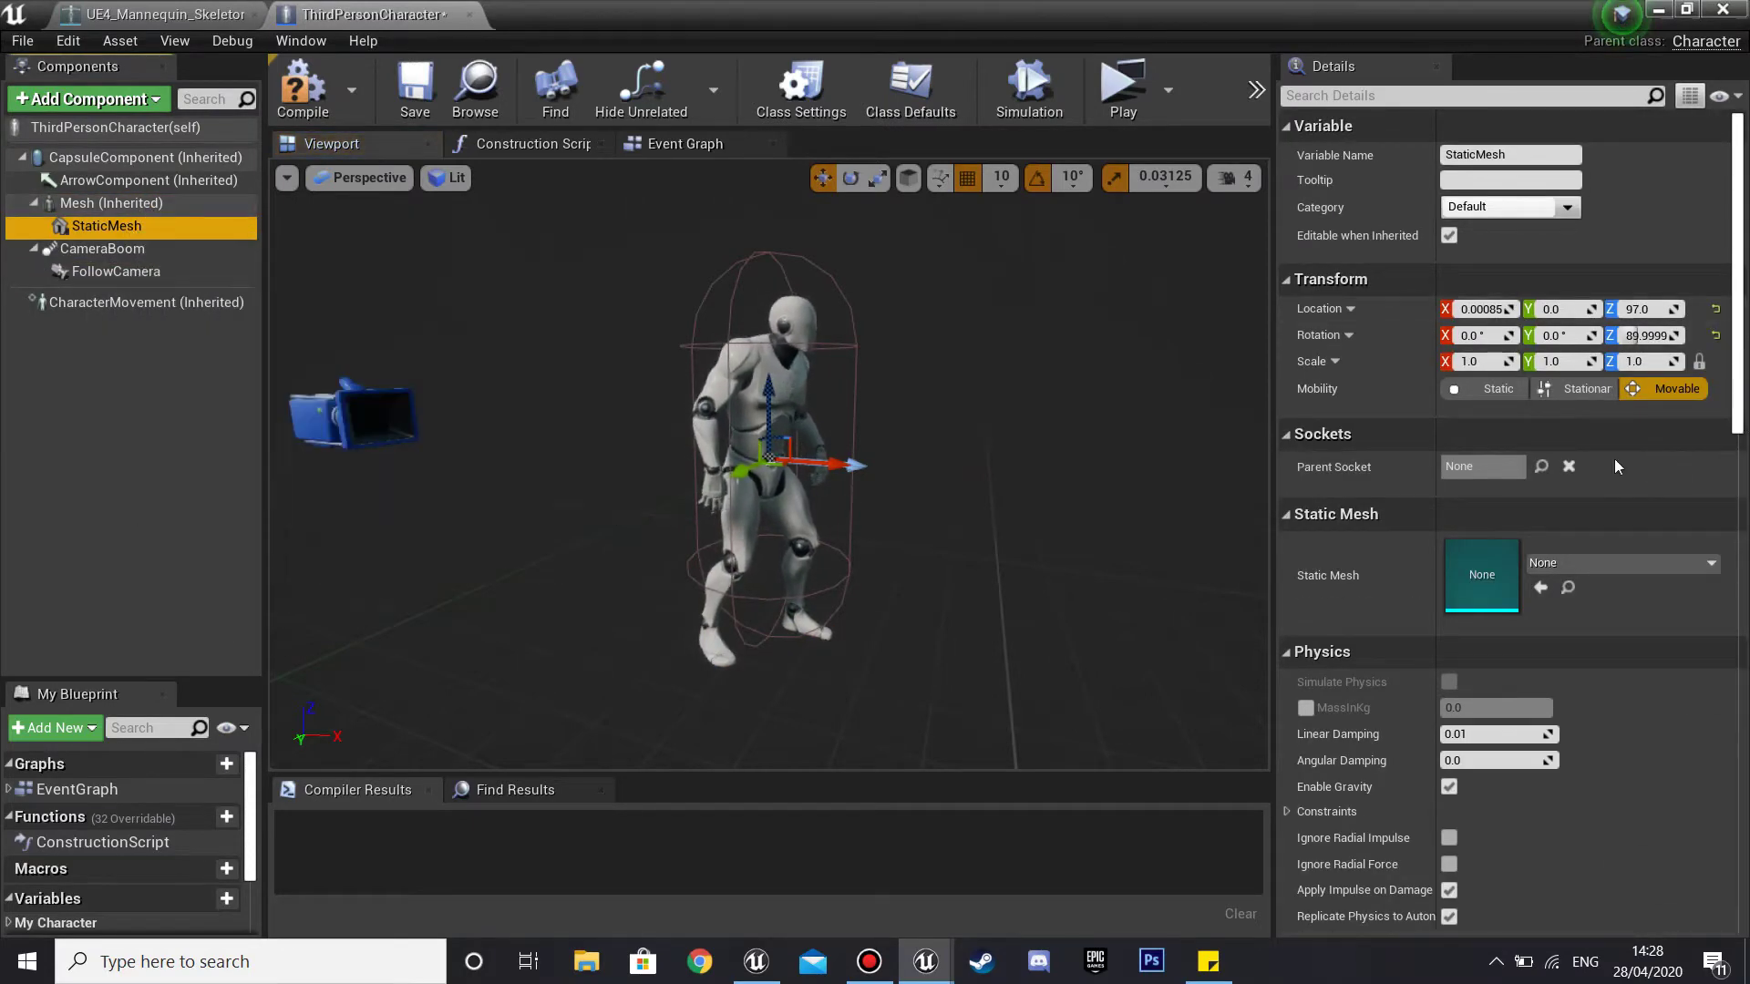
# Set the StaticMesh component's parent socket to lightsaber and assign it the lightsaber static mesh.
pyautogui.click(1535, 468)
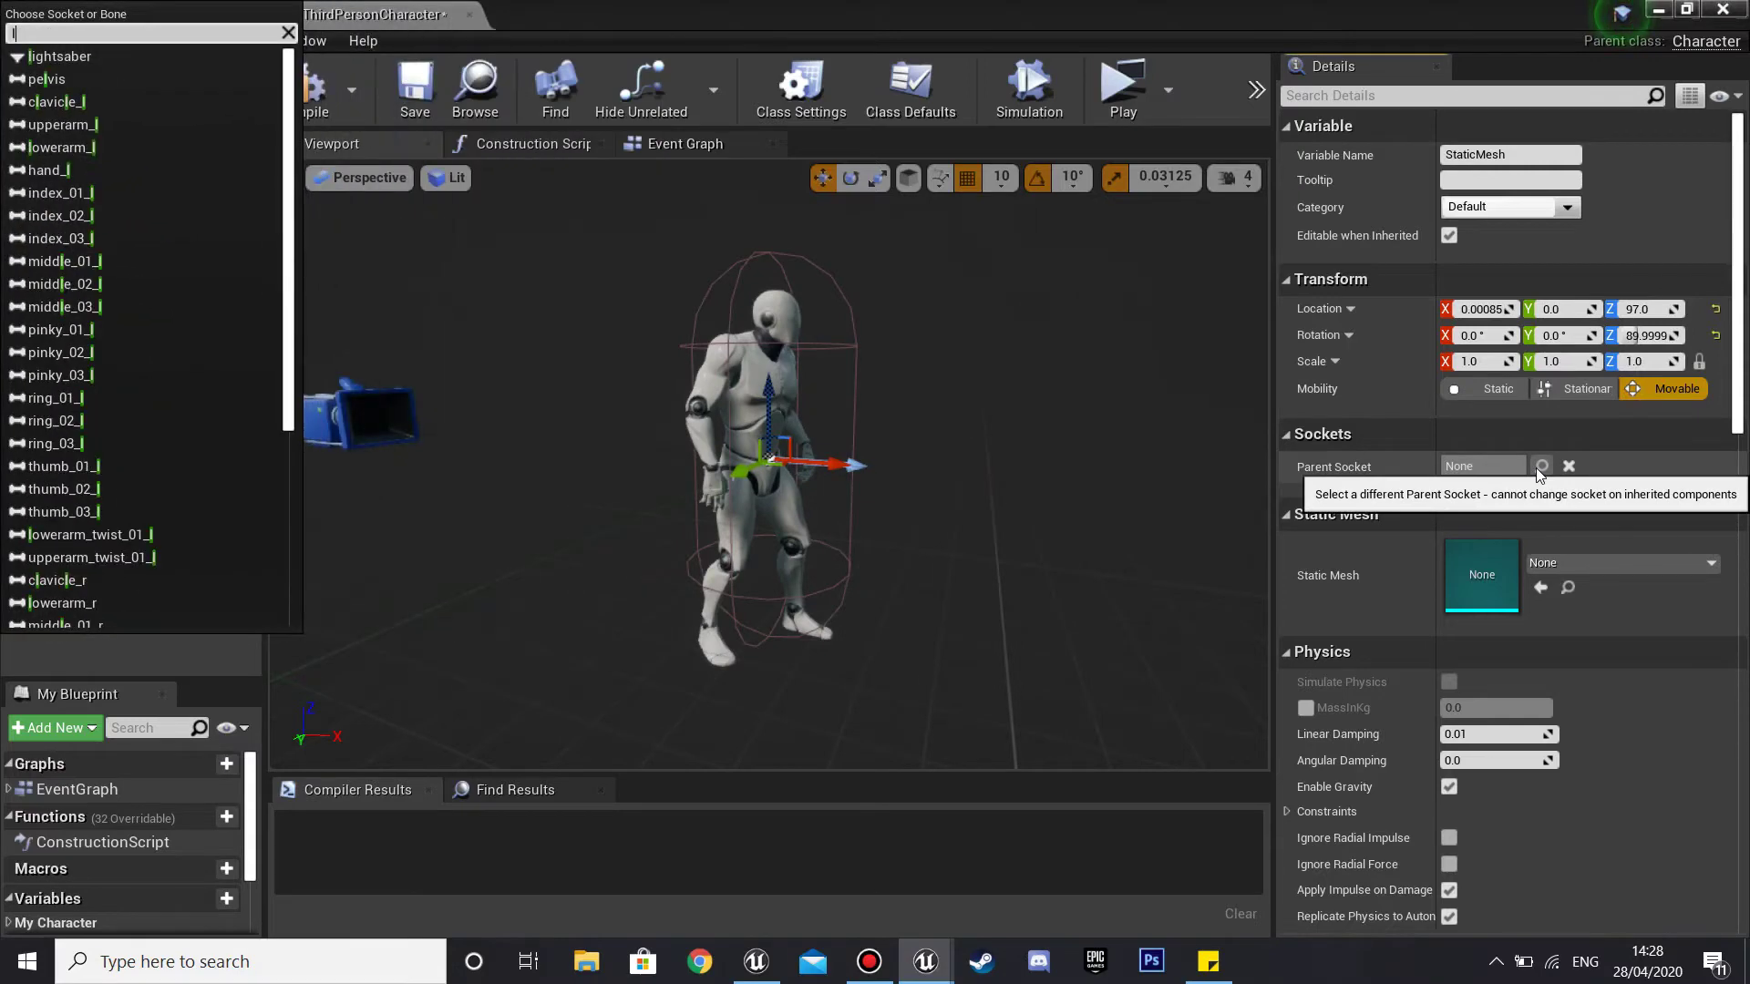
pyautogui.write('lig')
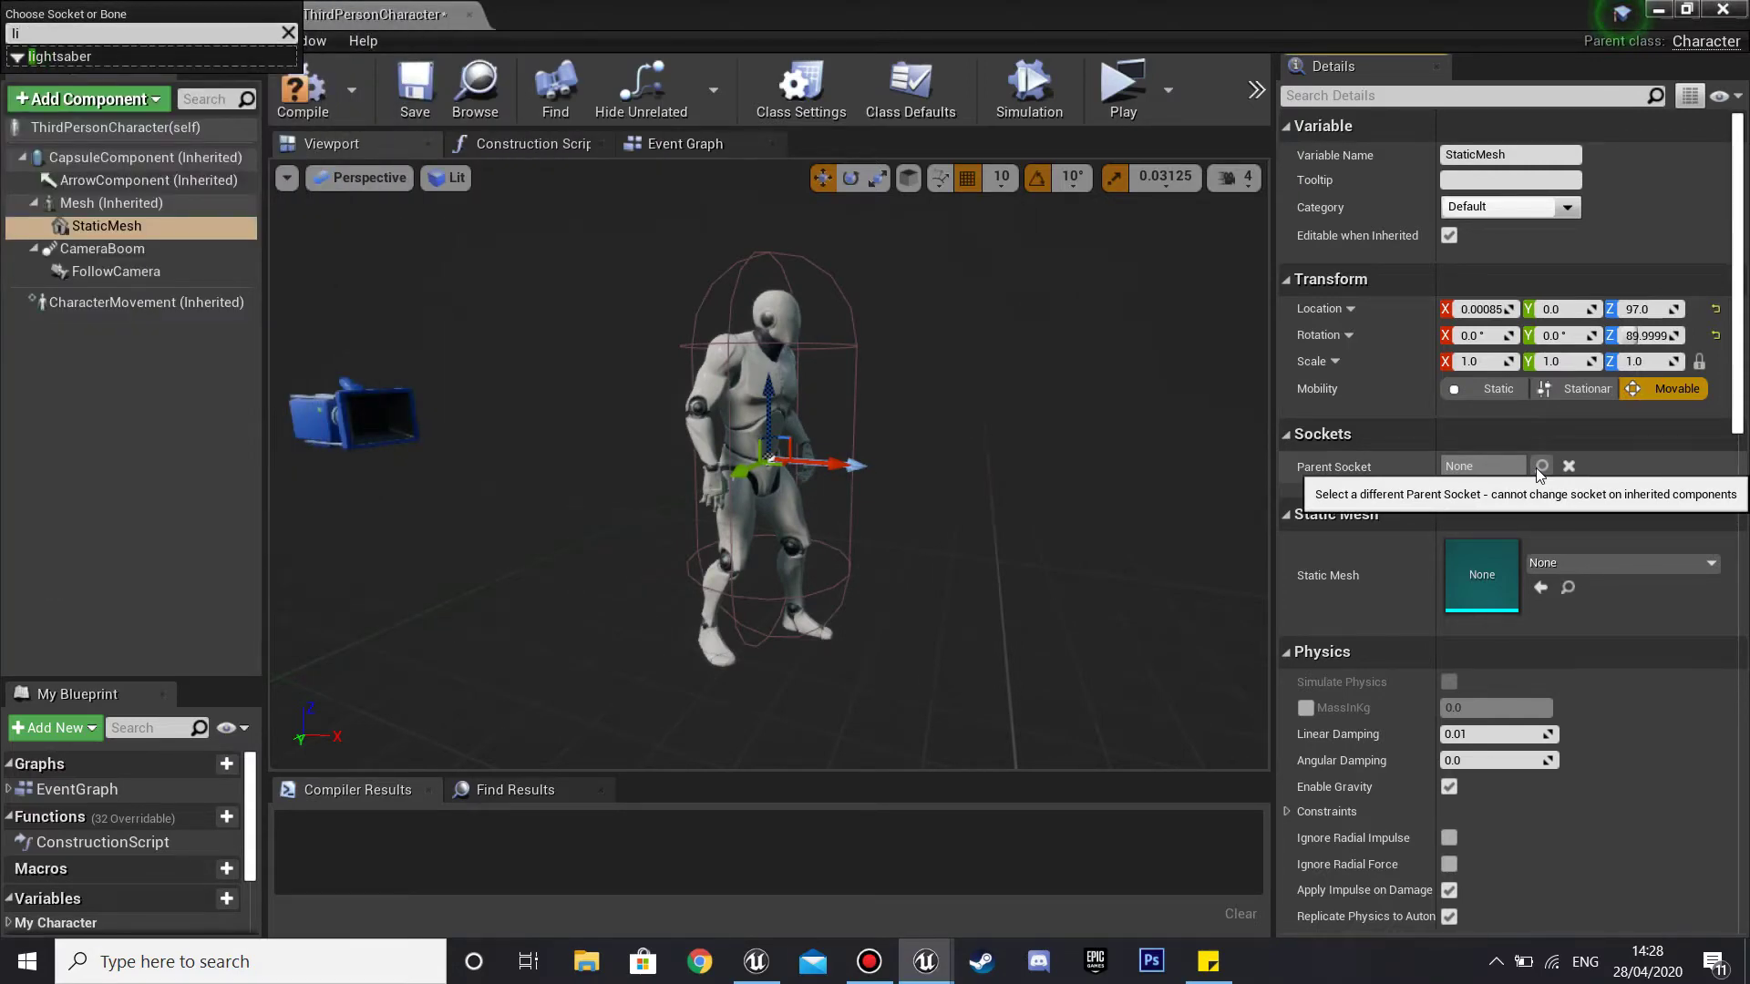
pyautogui.click(60, 56)
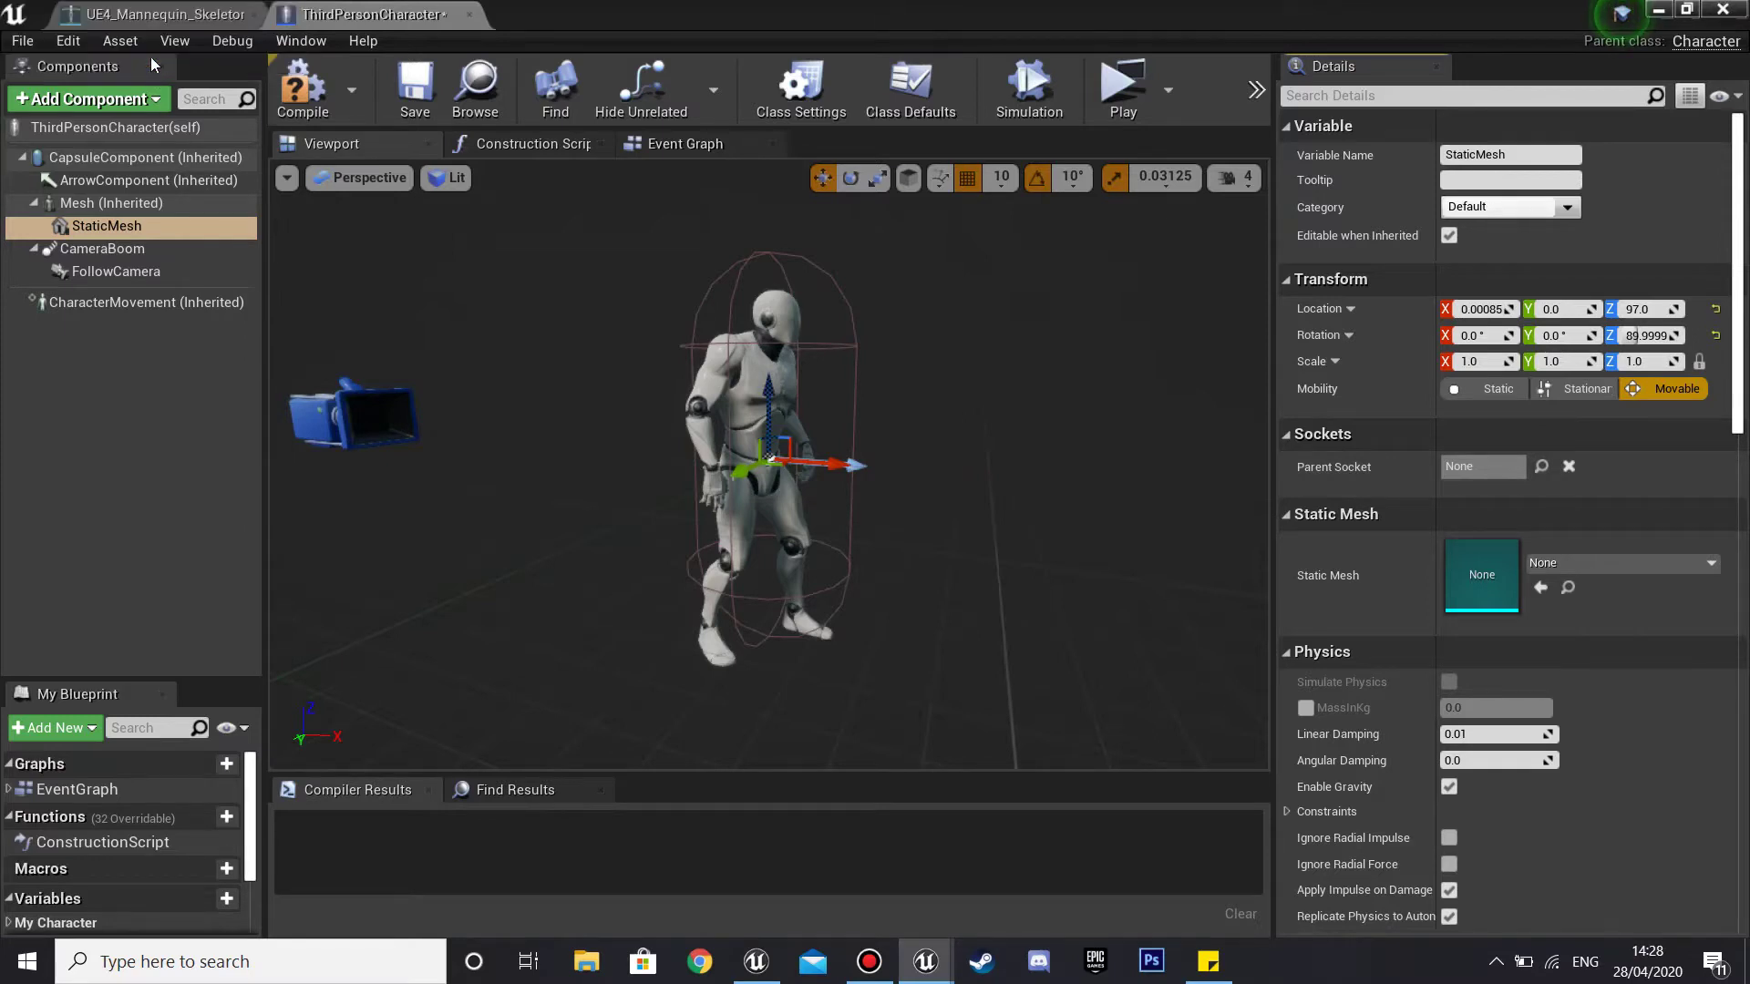
pyautogui.click(1651, 561)
pyautogui.write('li')
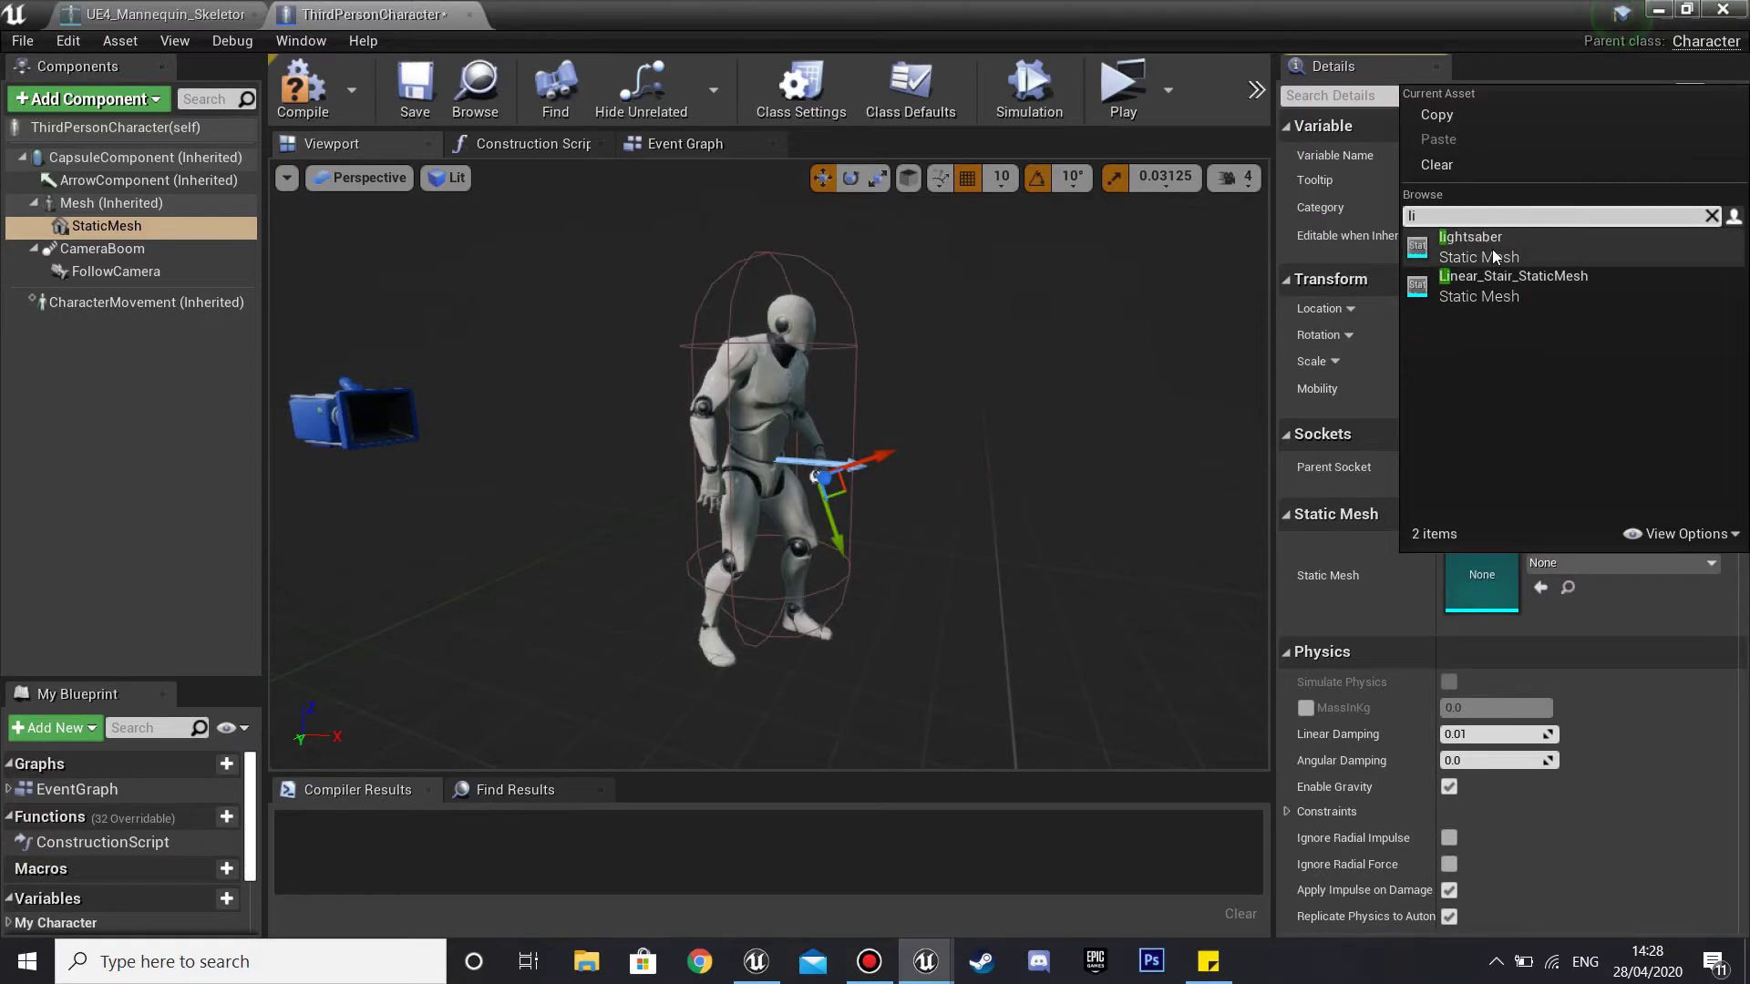
pyautogui.click(1492, 256)
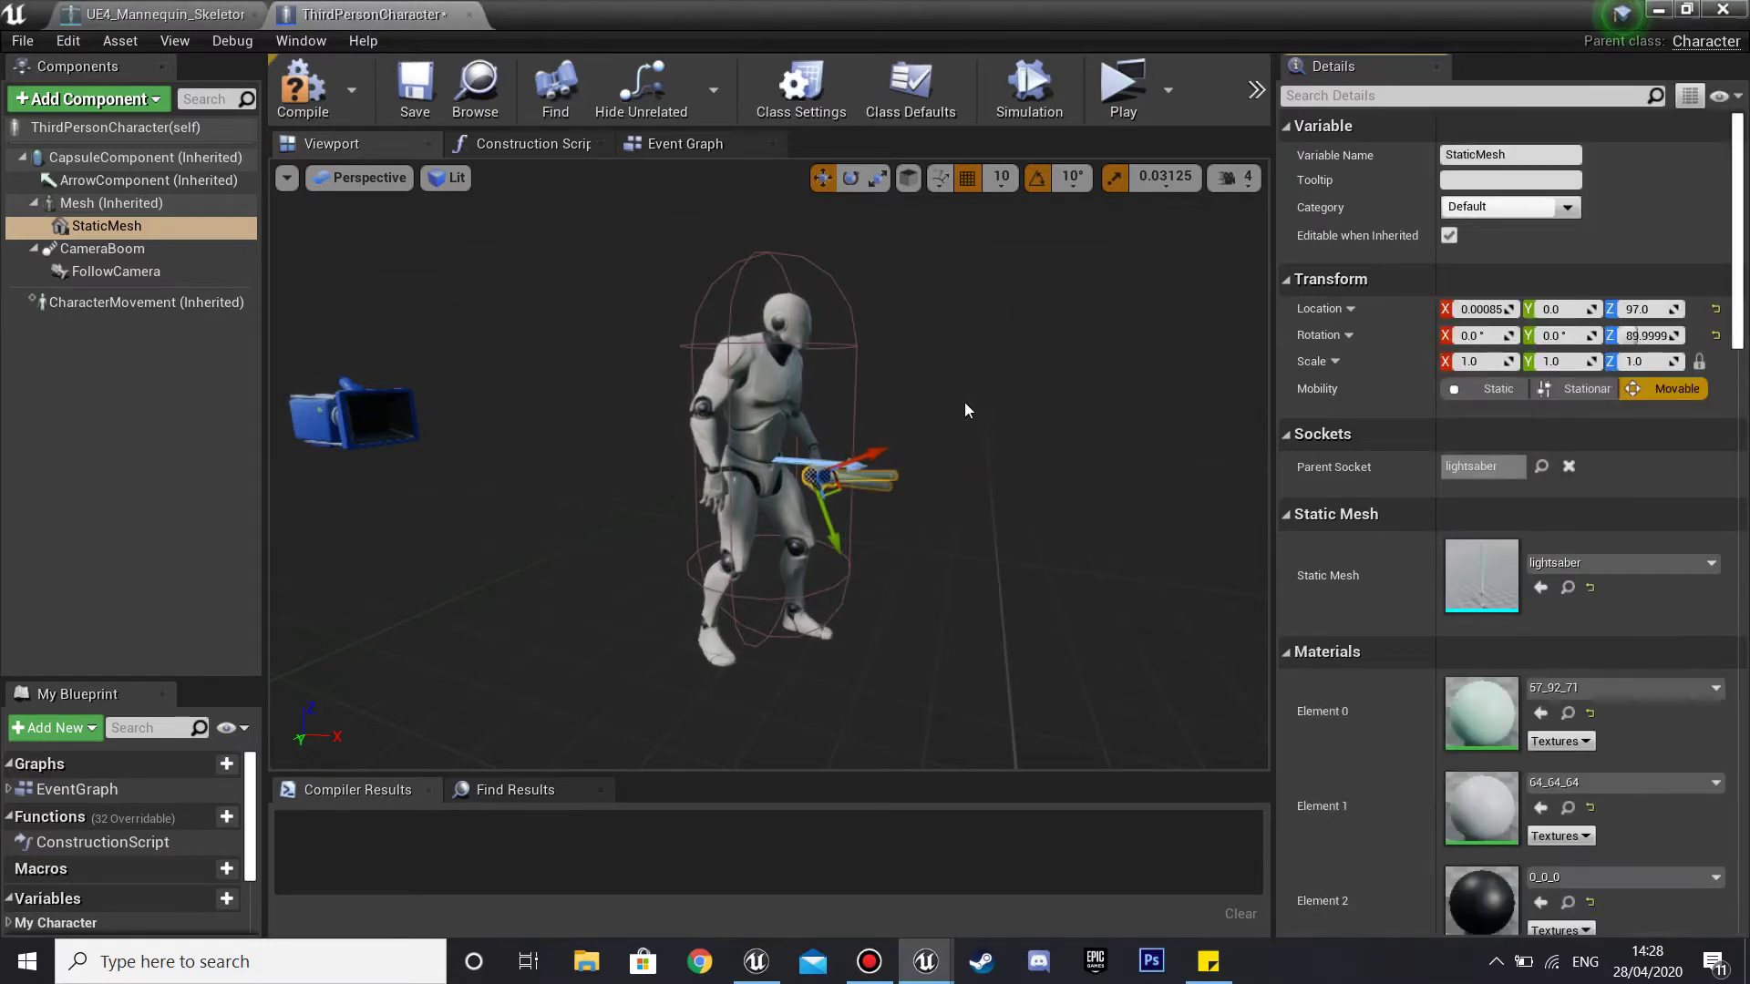
# Compile the ThirdPersonCharacter blueprint with the lightsaber attached and return to the level editor.
pyautogui.moveTo(965, 410); pyautogui.dragTo(989, 338)
pyautogui.moveTo(989, 337); pyautogui.dragTo(729, 374, button='right')
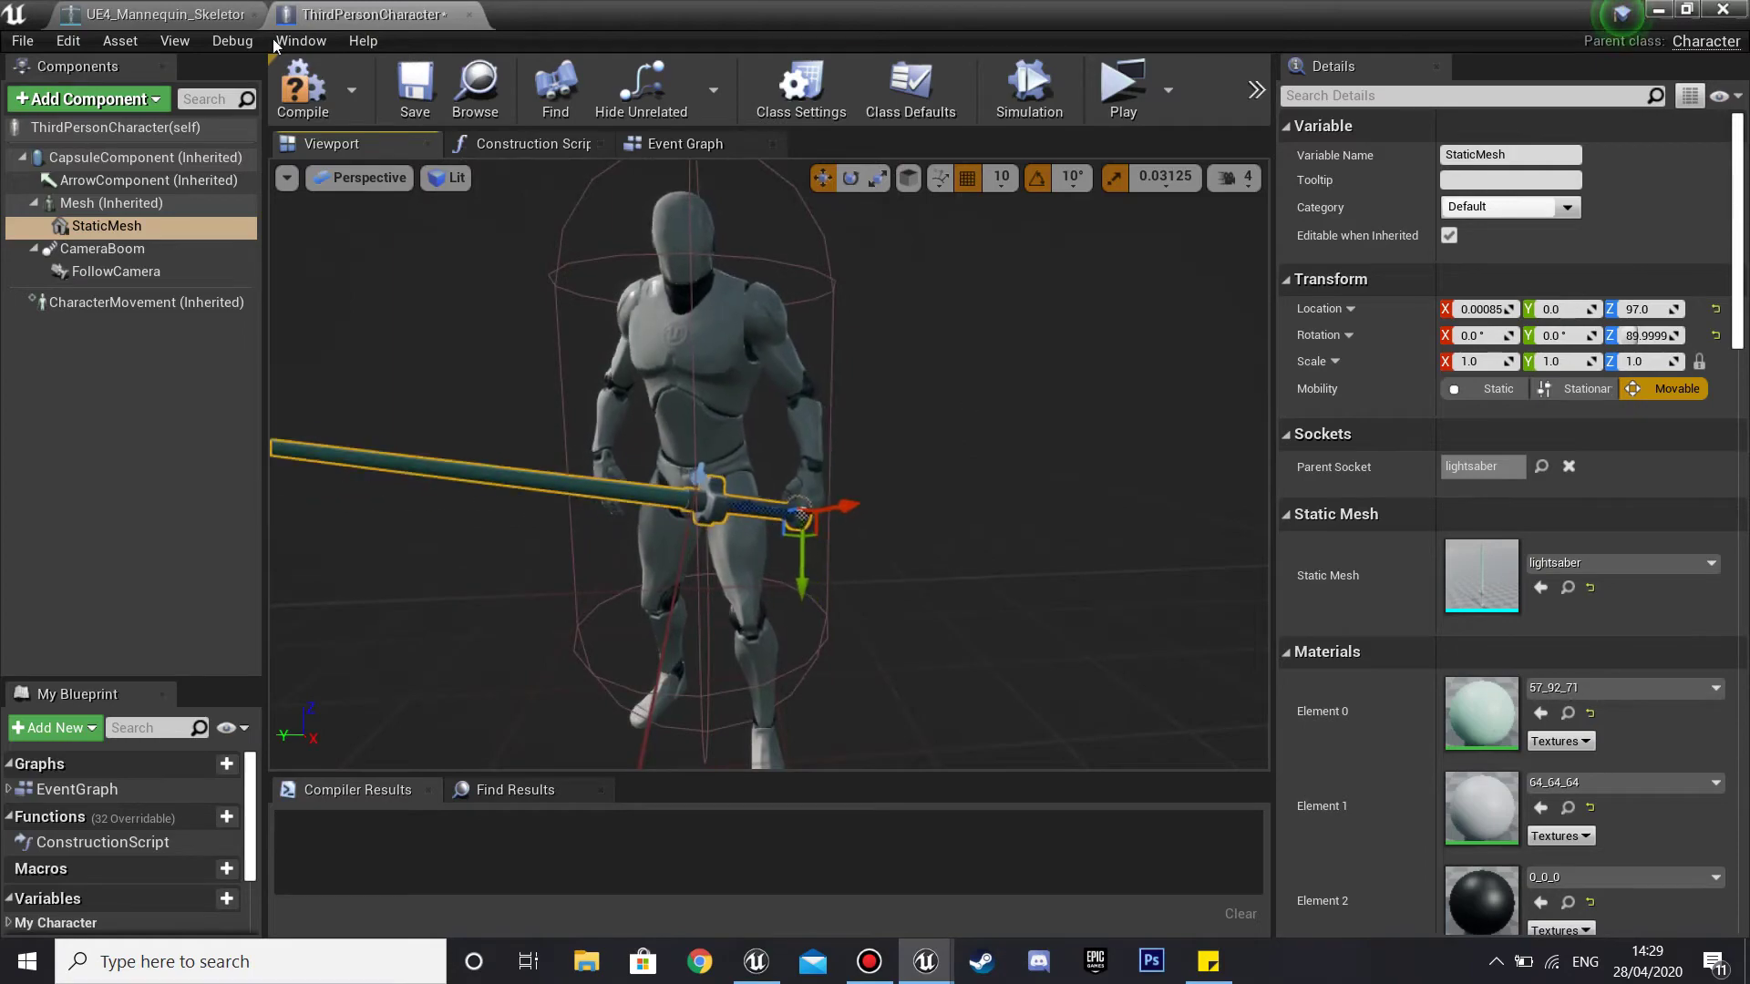
pyautogui.click(312, 94)
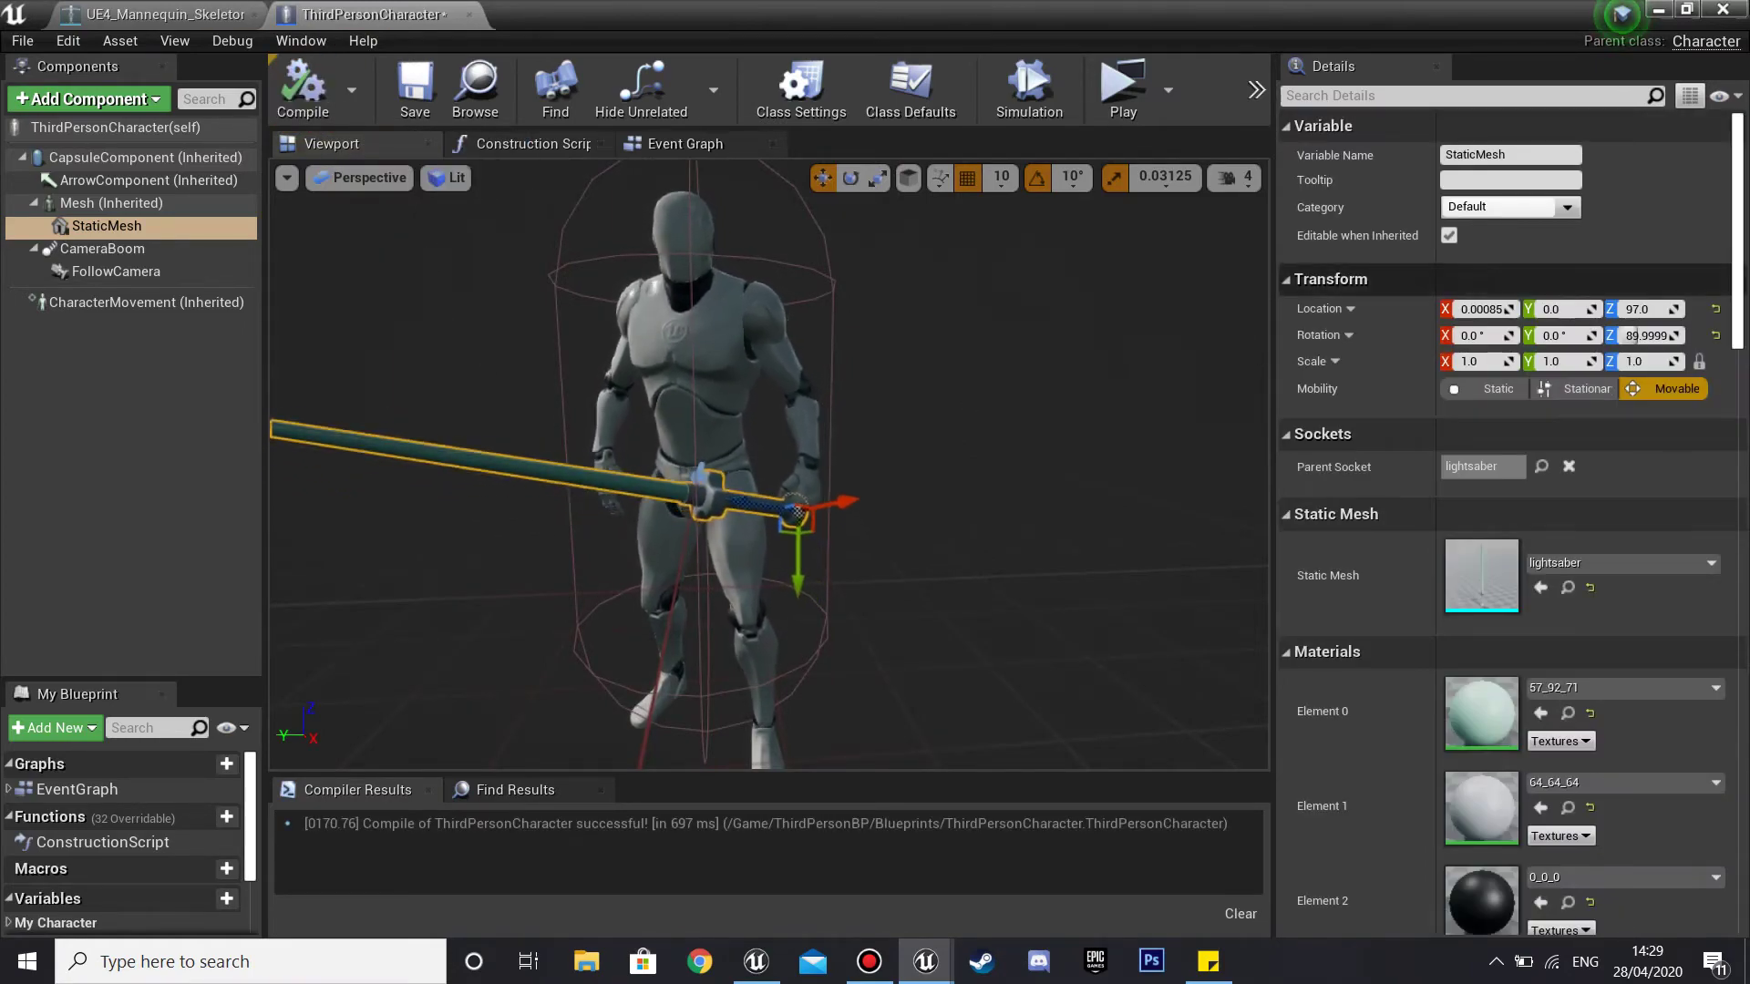
pyautogui.click(1658, 9)
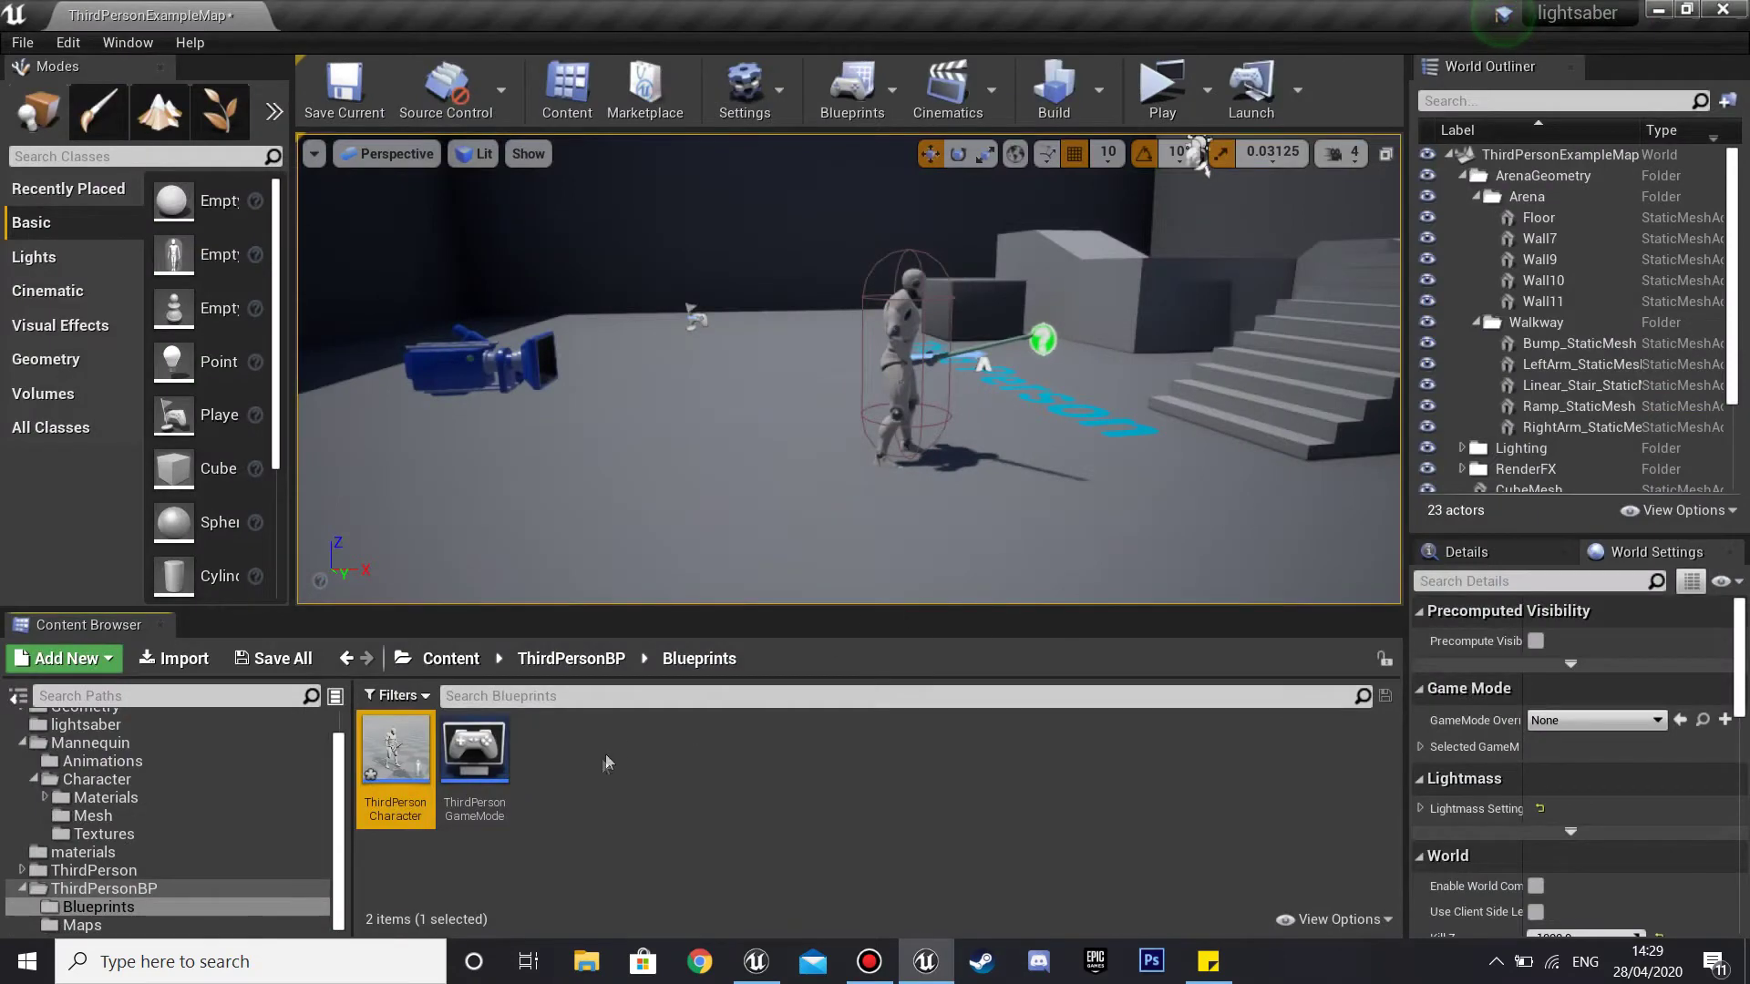
# Create a new material named invisible in the materials folder.
pyautogui.click(34, 780)
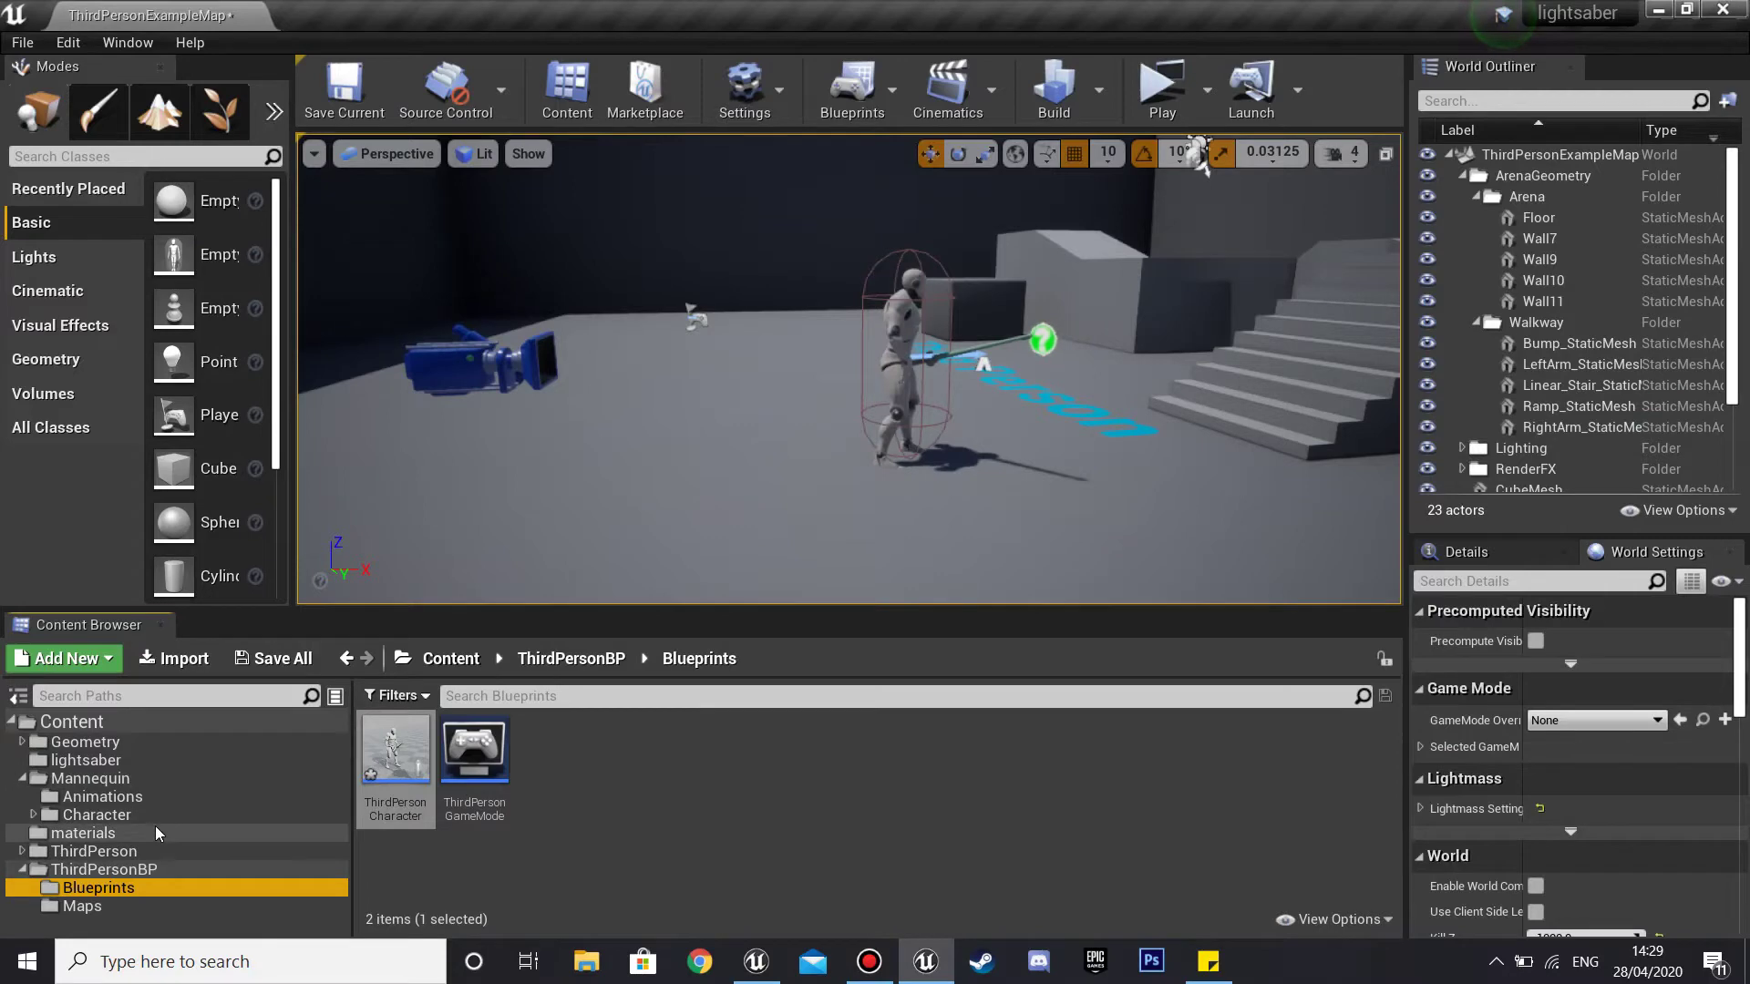
pyautogui.click(156, 820)
pyautogui.click(153, 833)
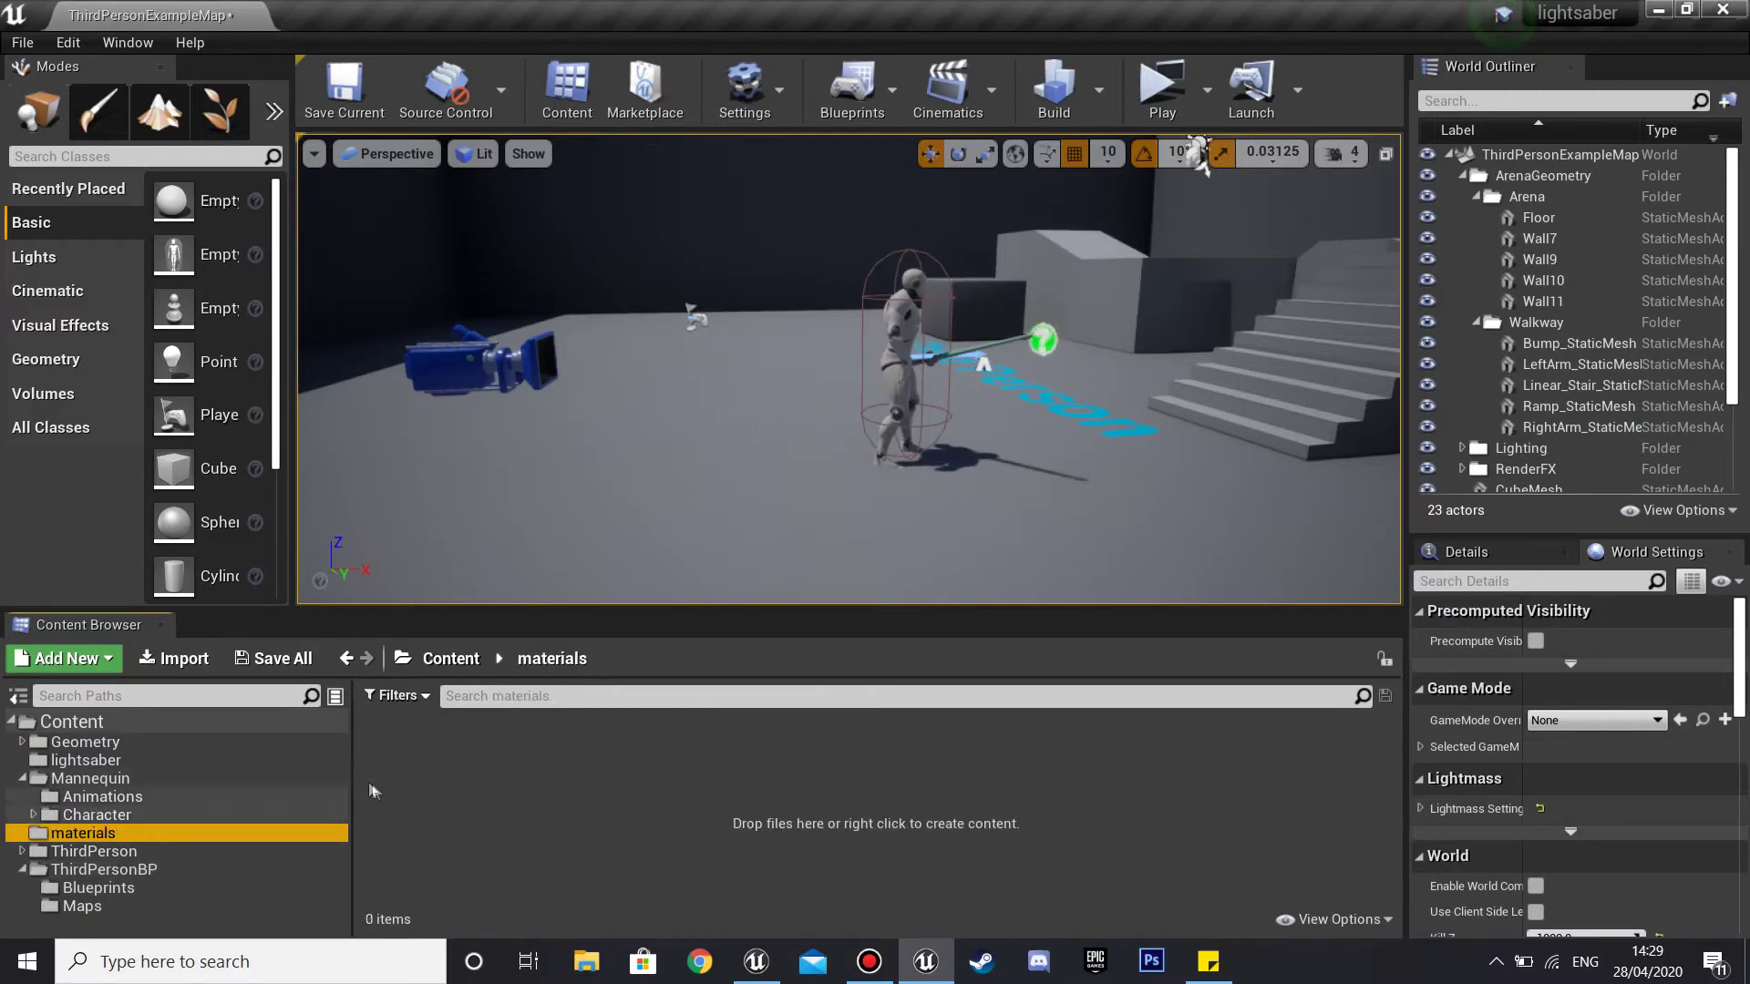
pyautogui.rightClick(465, 781)
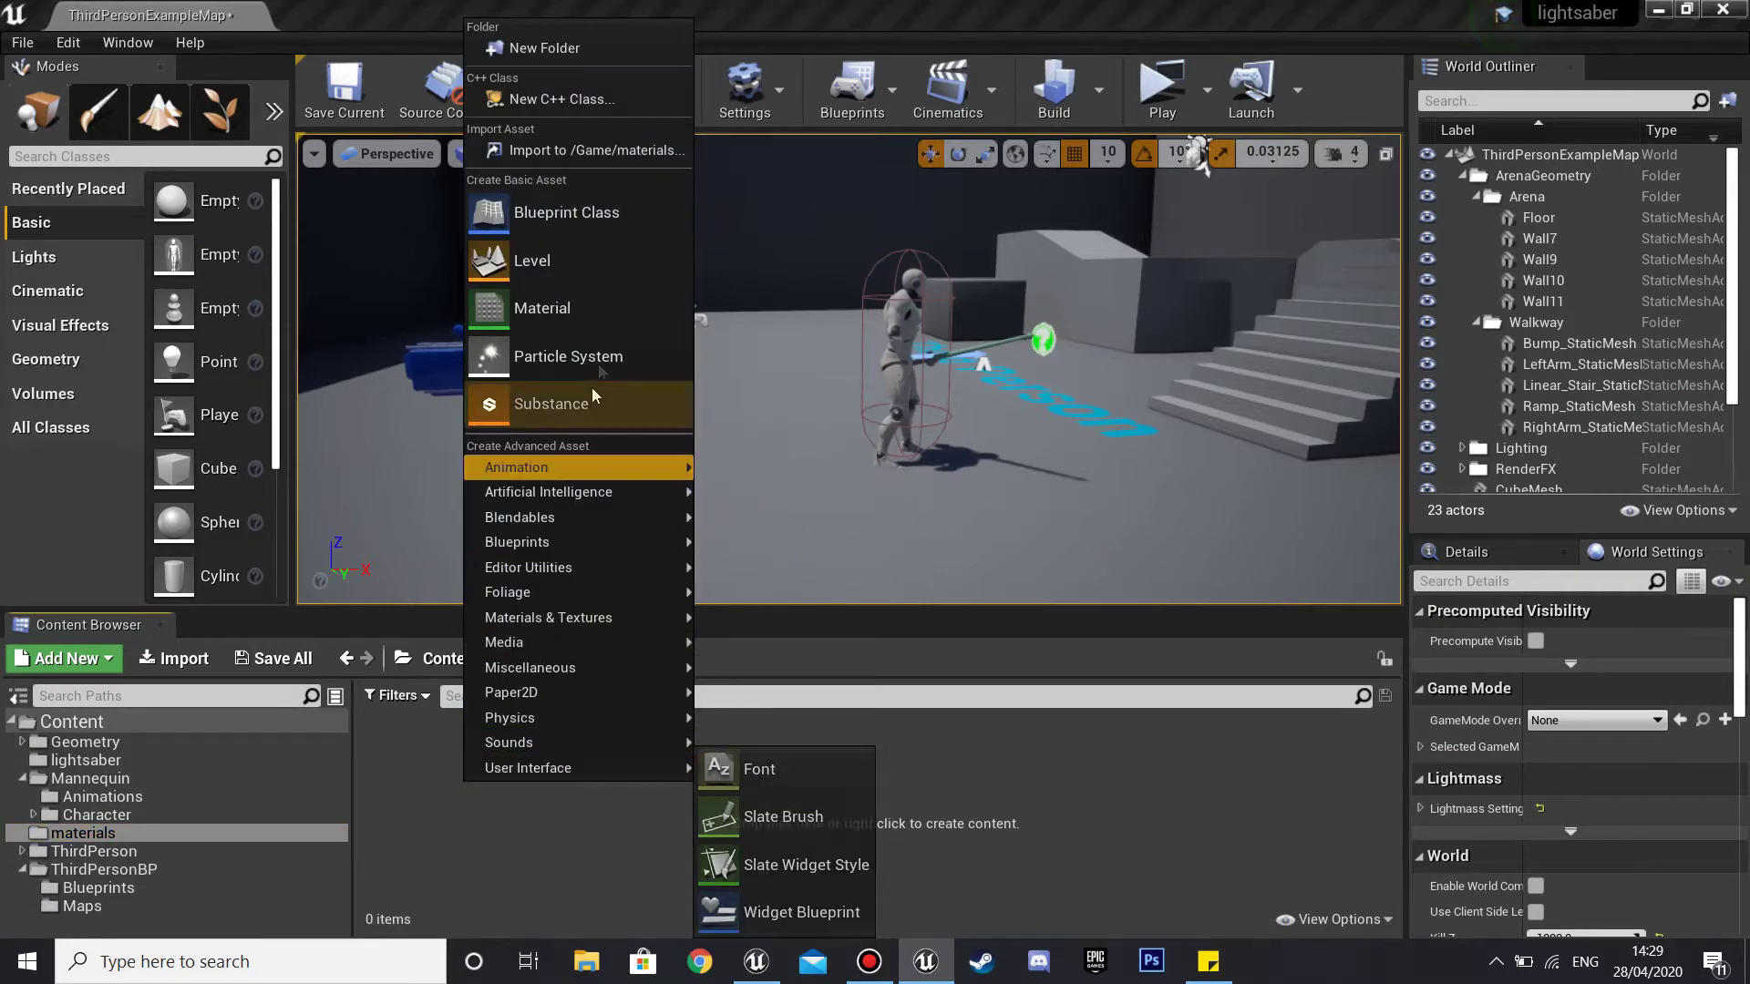
pyautogui.click(583, 310)
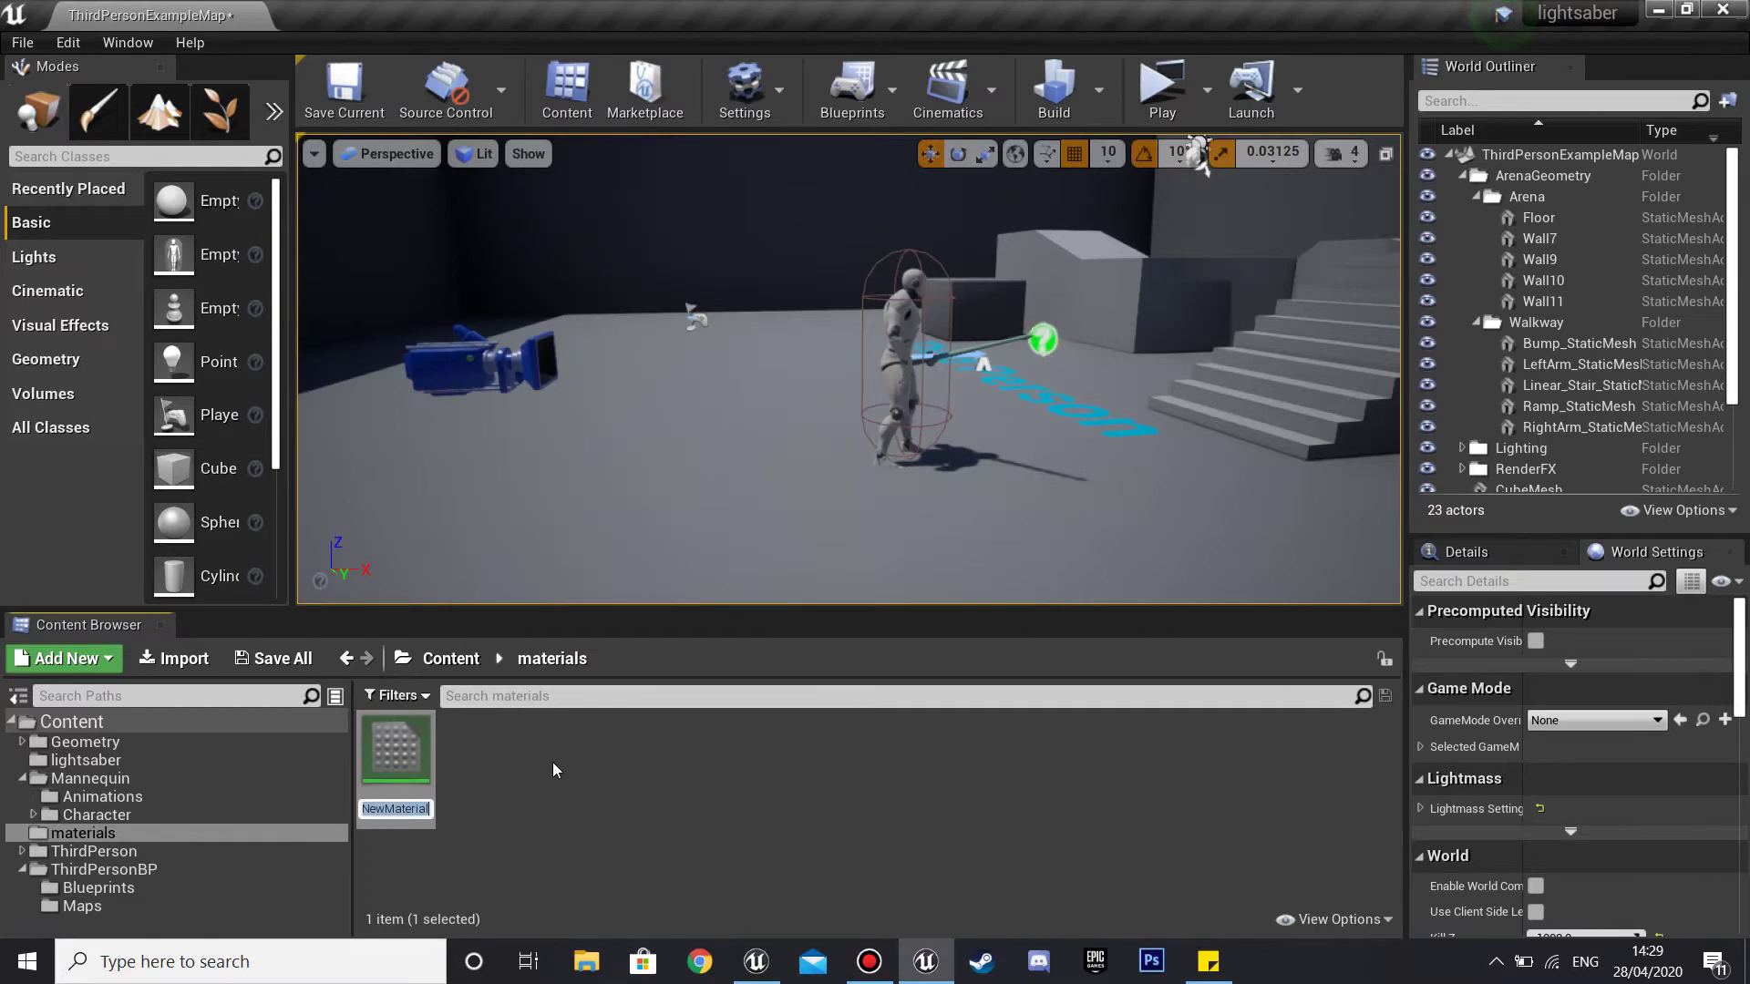
pyautogui.write('invisible')
pyautogui.press('Return')
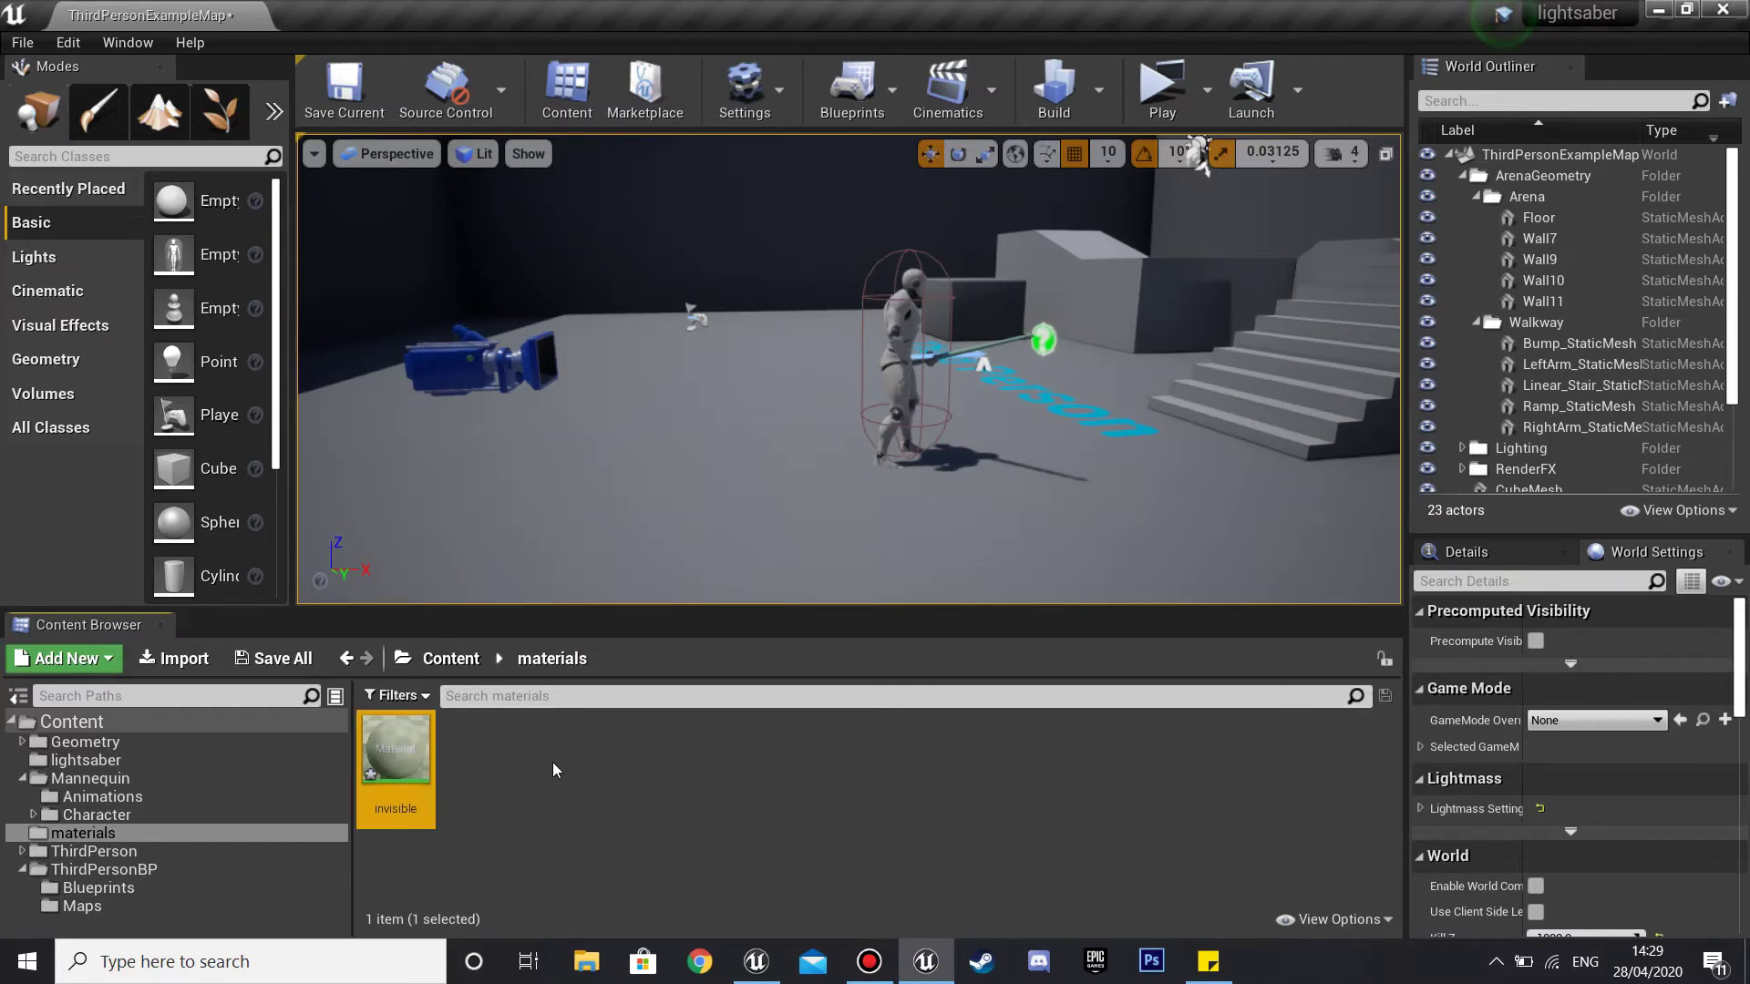
# Open the invisible material and set its blend mode to Translucent.
pyautogui.doubleClick(378, 738)
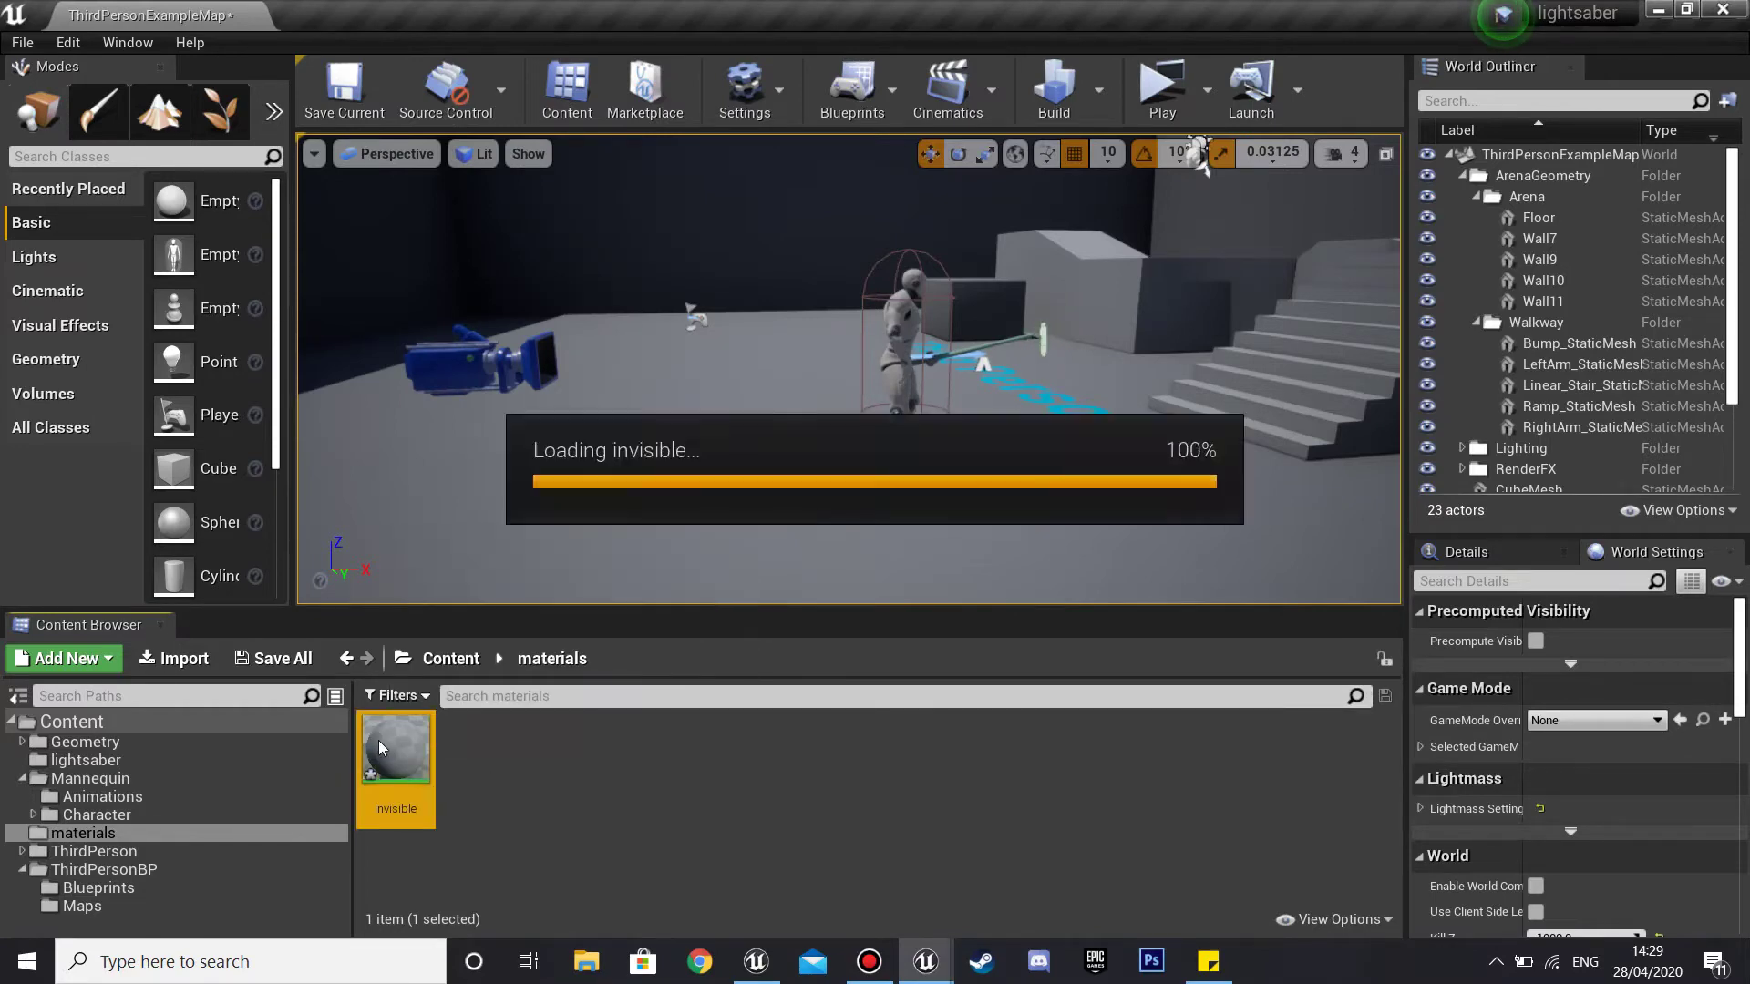
pyautogui.moveTo(548, 510); pyautogui.dragTo(692, 406, button='right')
pyautogui.click(151, 804)
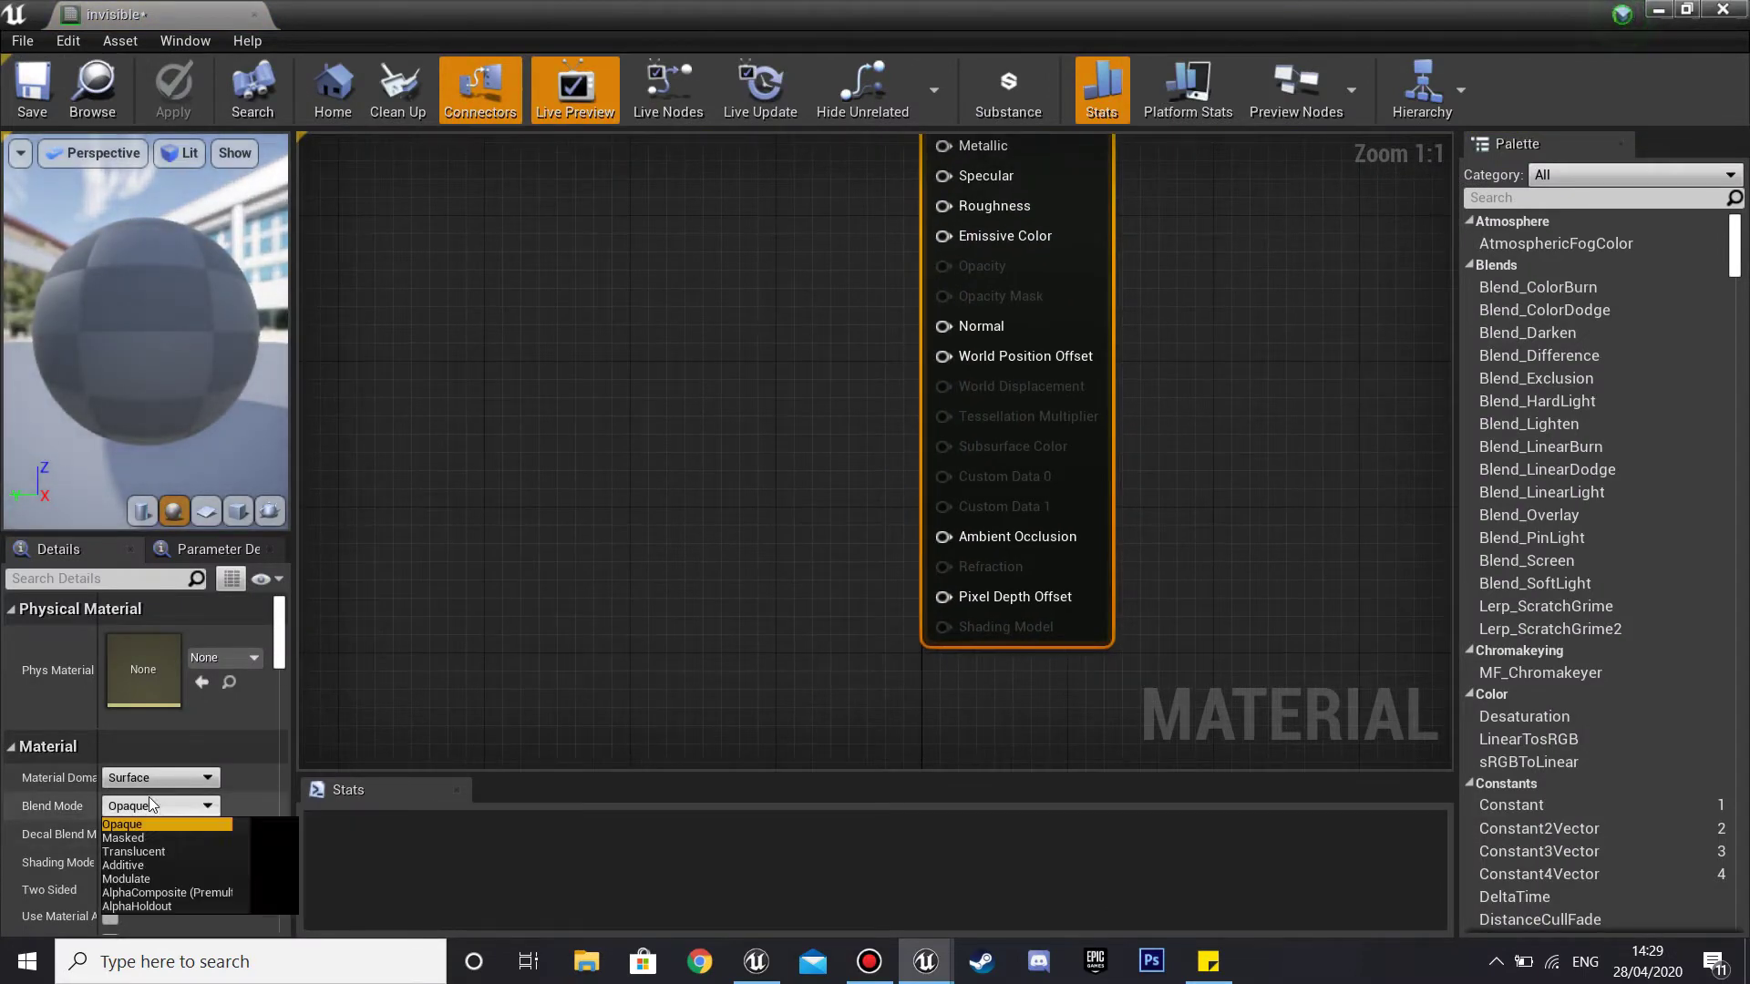
pyautogui.click(158, 853)
# Connect a new Constant node with value 0 to the invisible material's Opacity input, save it and return to the level editor.
pyautogui.moveTo(566, 362); pyautogui.dragTo(679, 490, button='right')
pyautogui.click(656, 431)
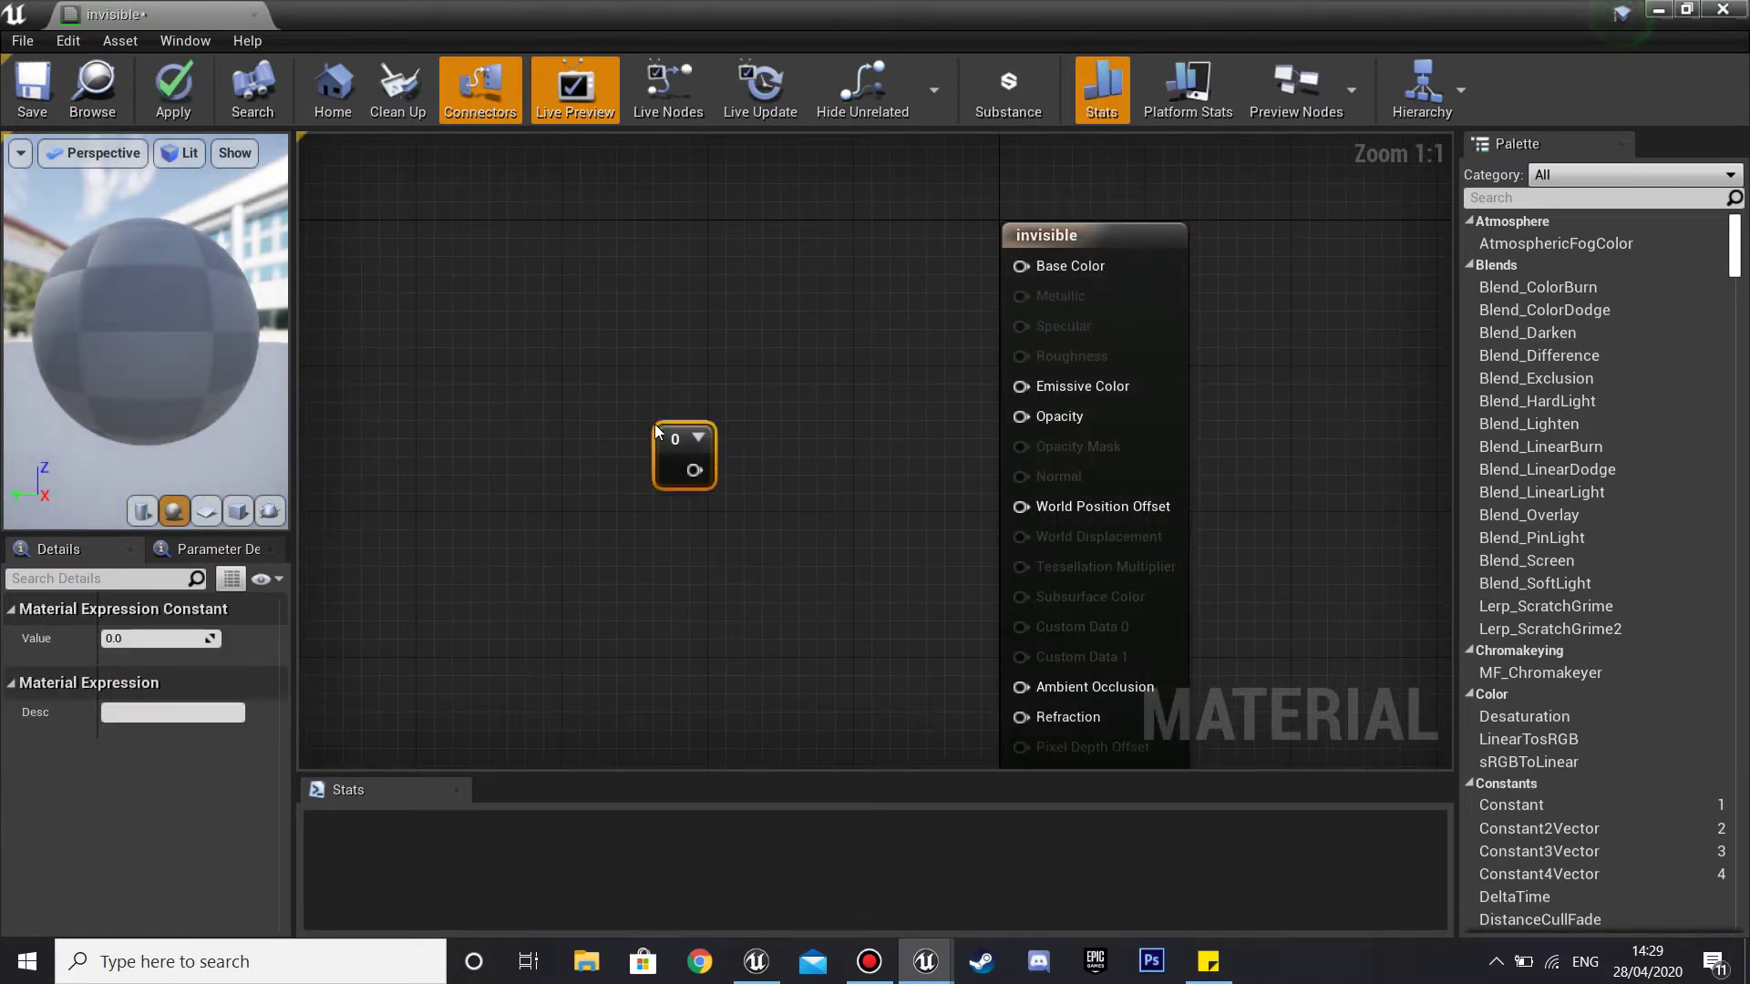
pyautogui.moveTo(781, 488); pyautogui.dragTo(741, 471, button='right')
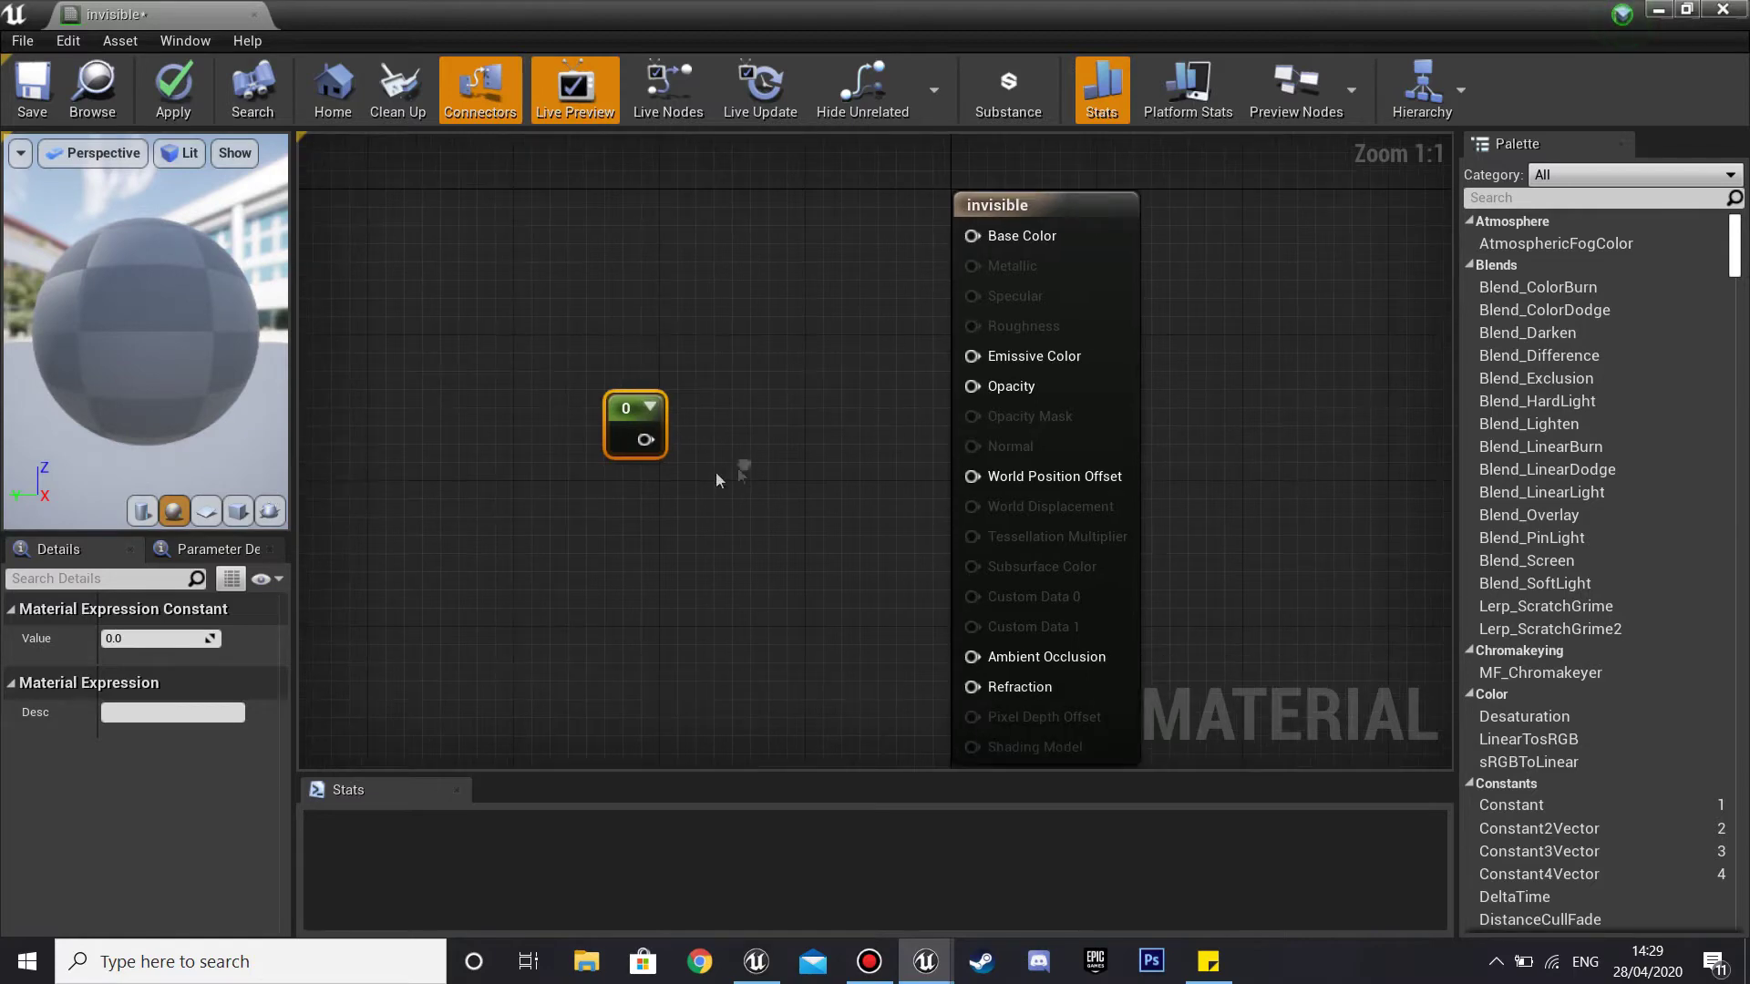
pyautogui.moveTo(645, 440); pyautogui.dragTo(1005, 394)
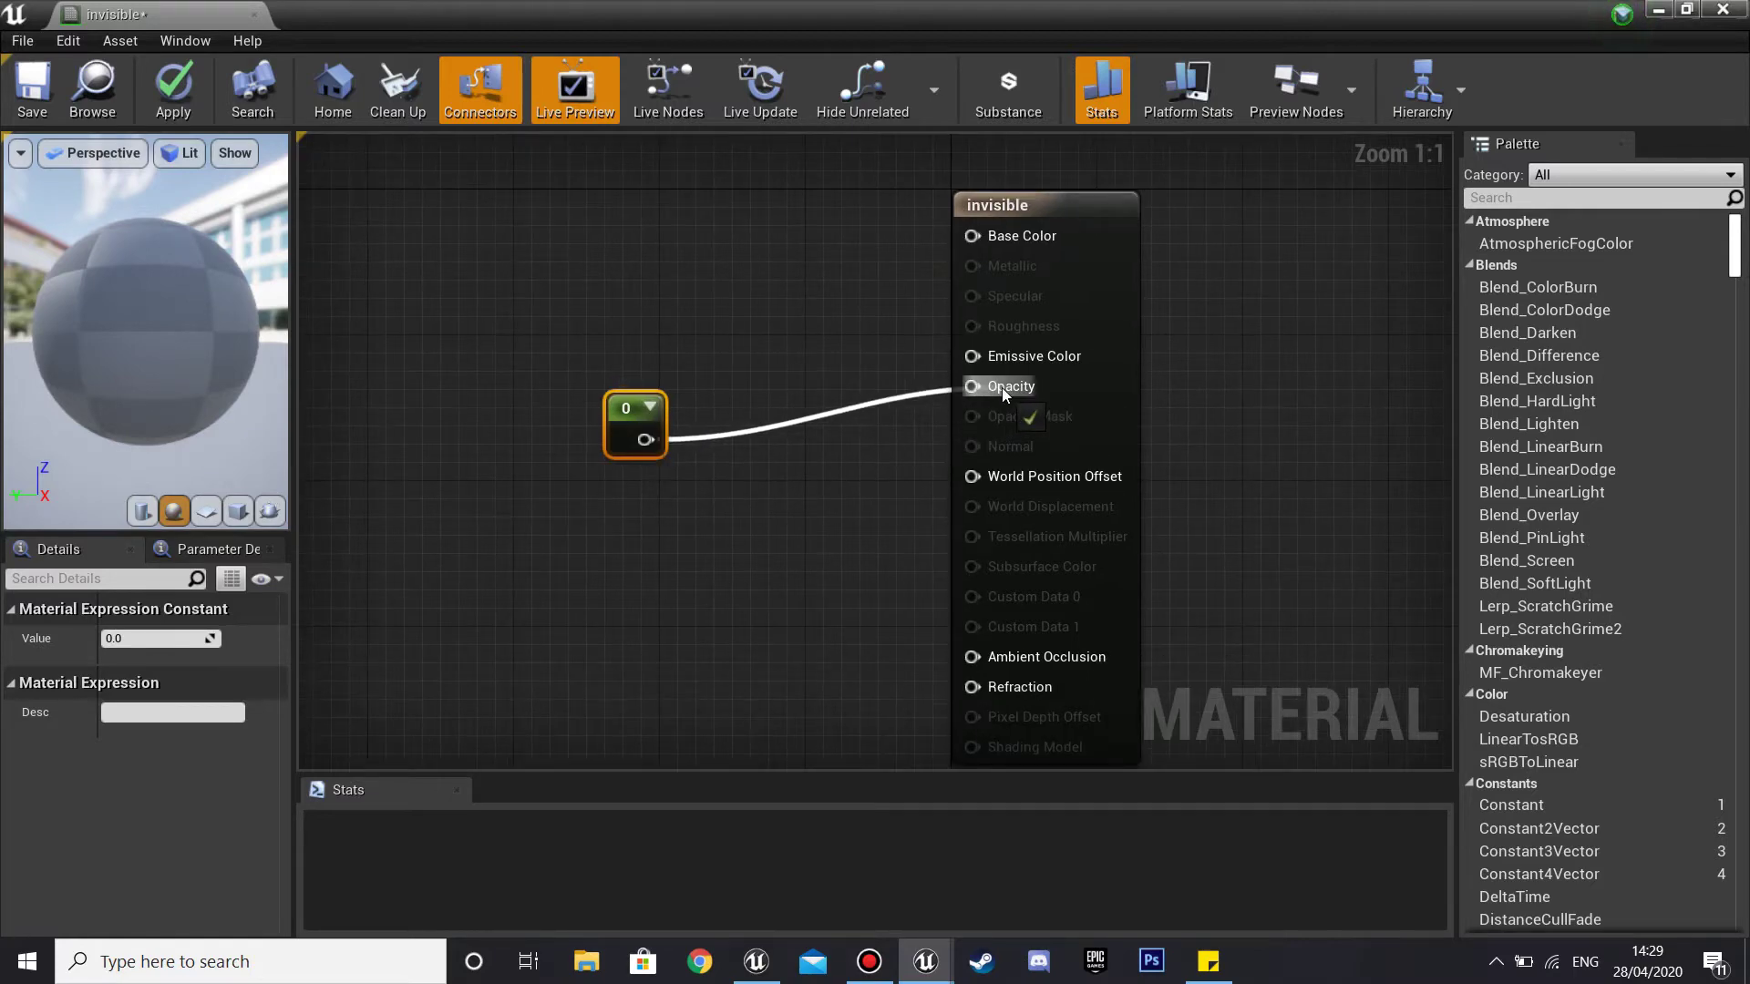
pyautogui.moveTo(538, 216); pyautogui.dragTo(604, 228, button='right')
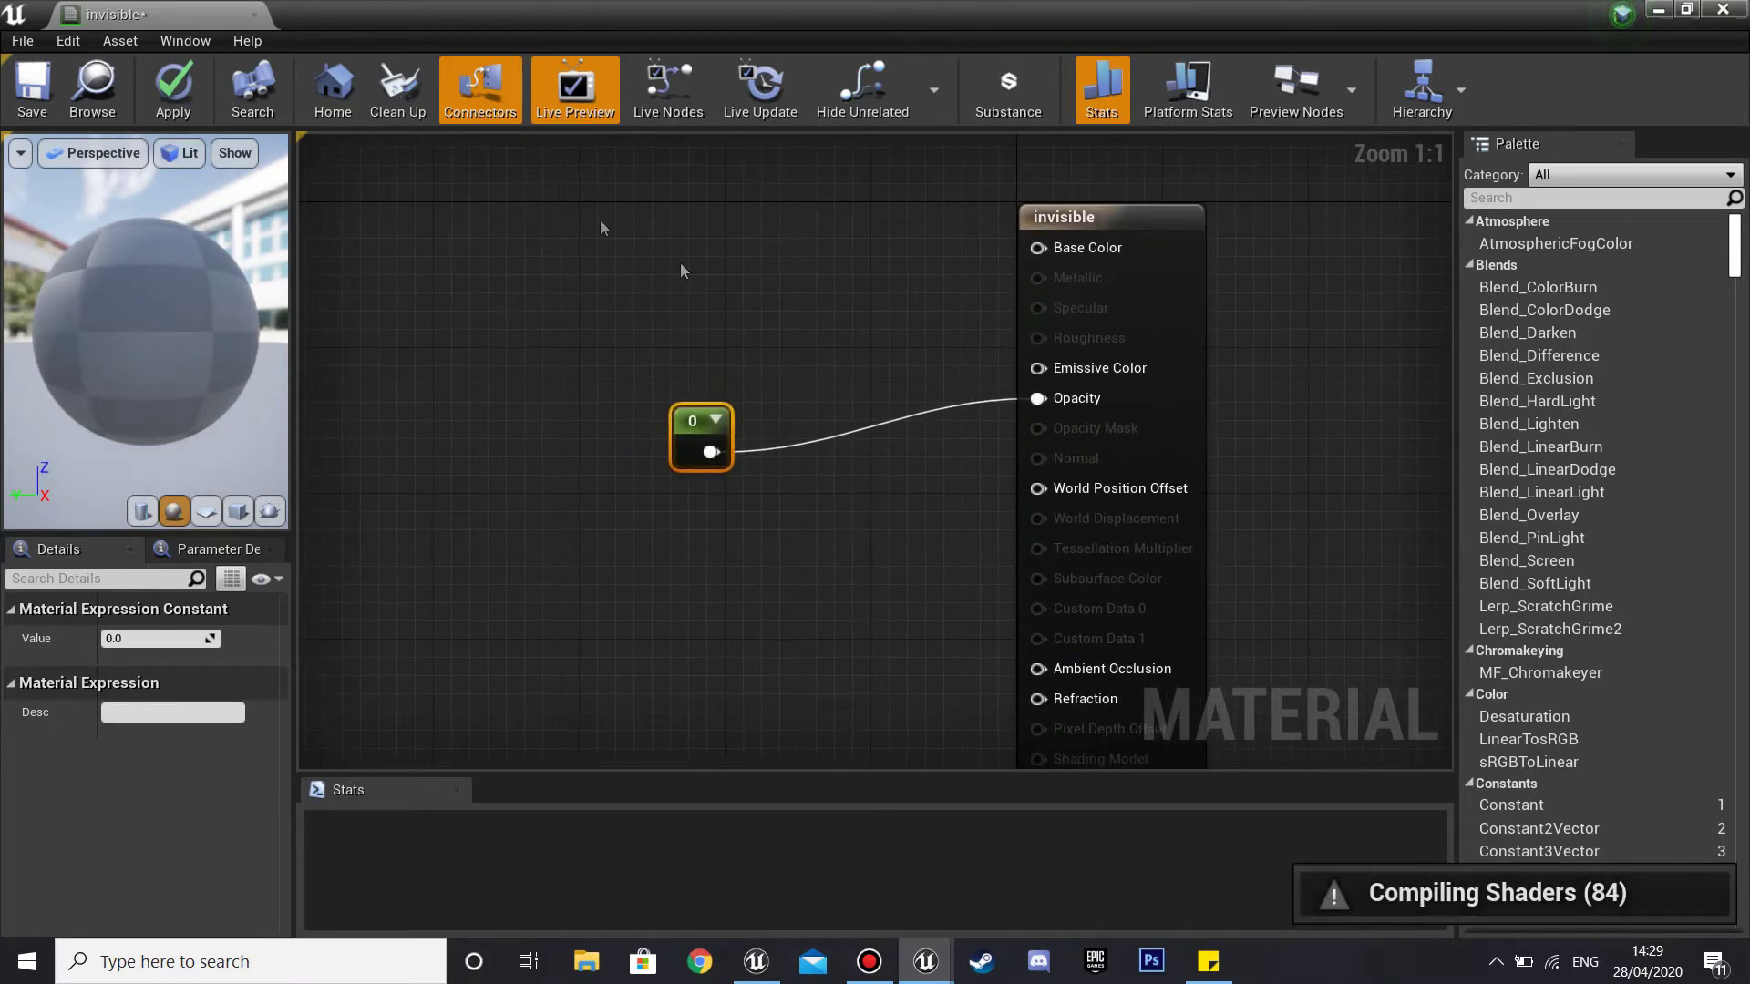
pyautogui.click(41, 87)
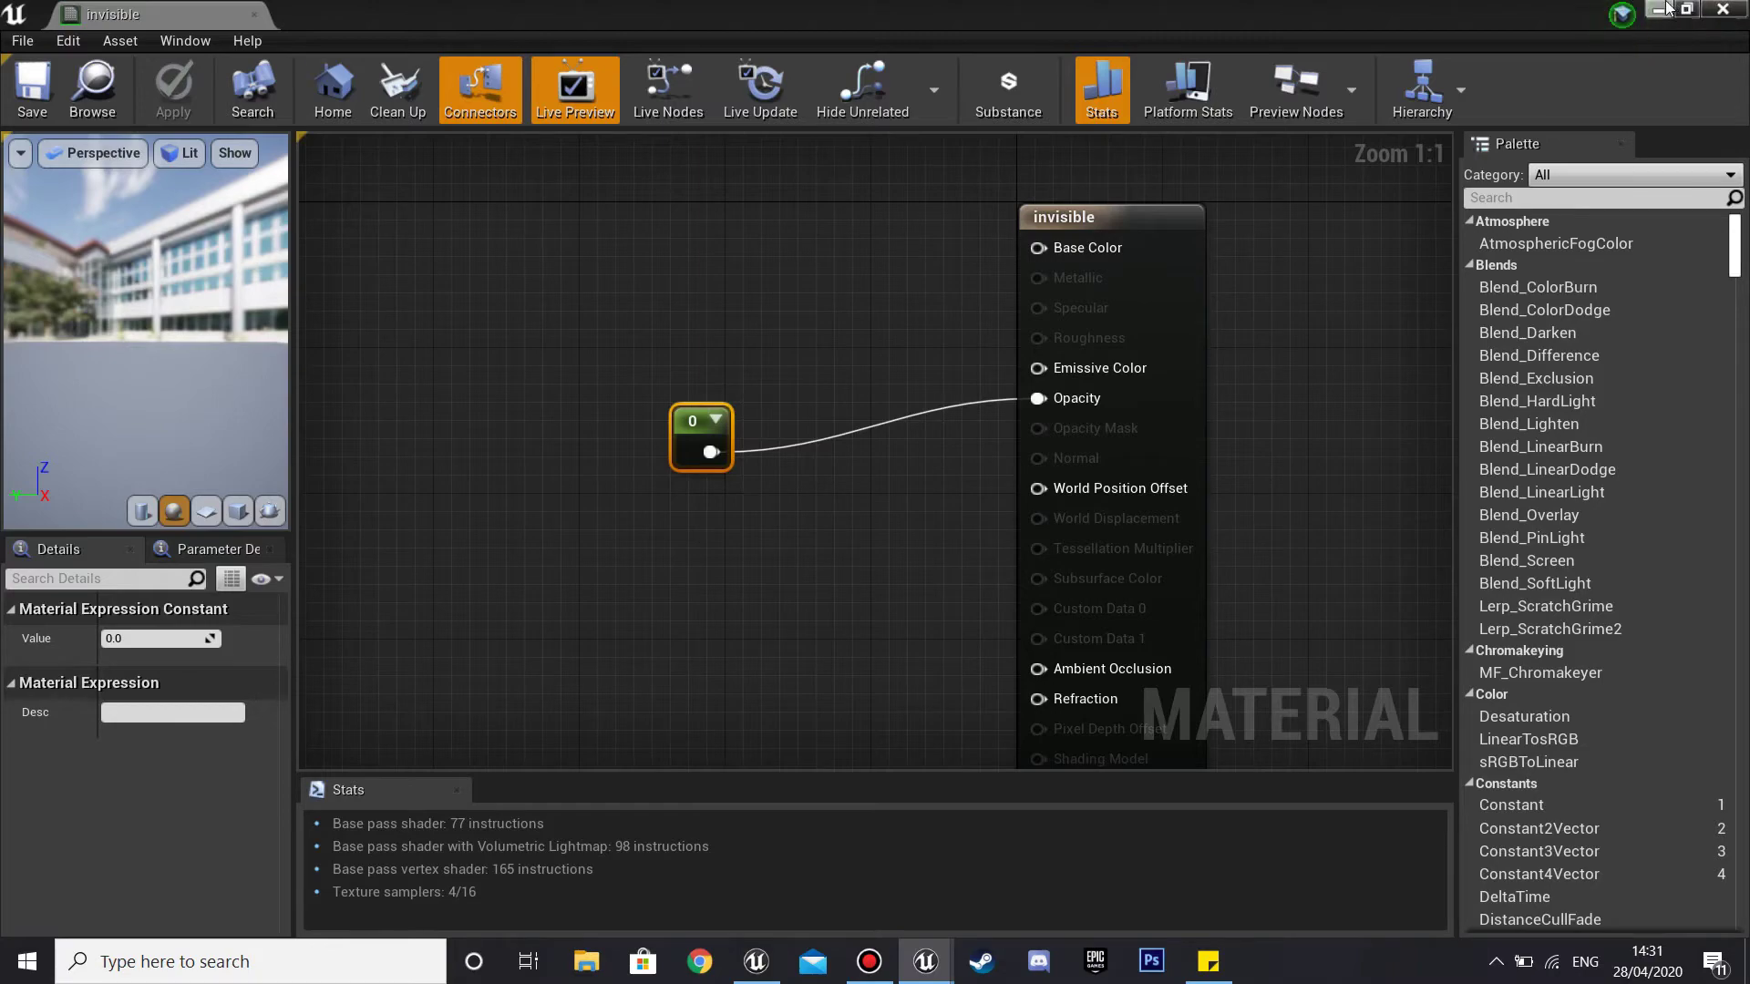
pyautogui.click(1664, 9)
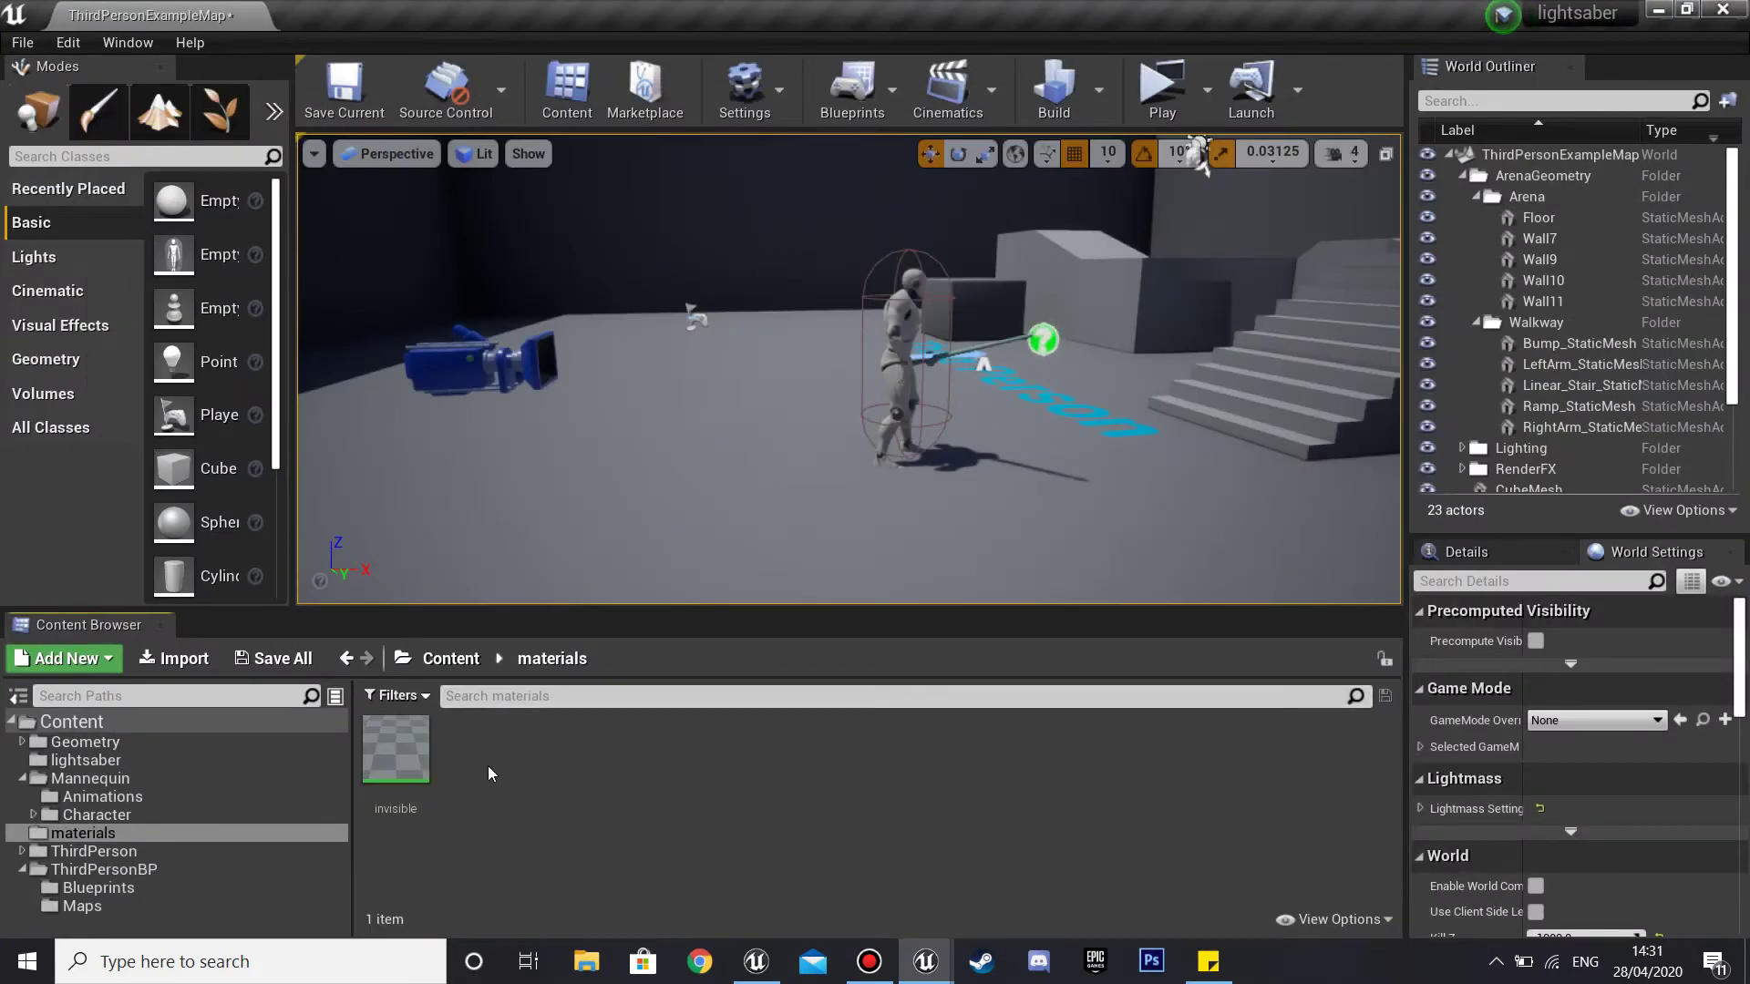
# Create a second material named glow in the materials folder and open it for editing.
pyautogui.rightClick(489, 766)
pyautogui.click(649, 288)
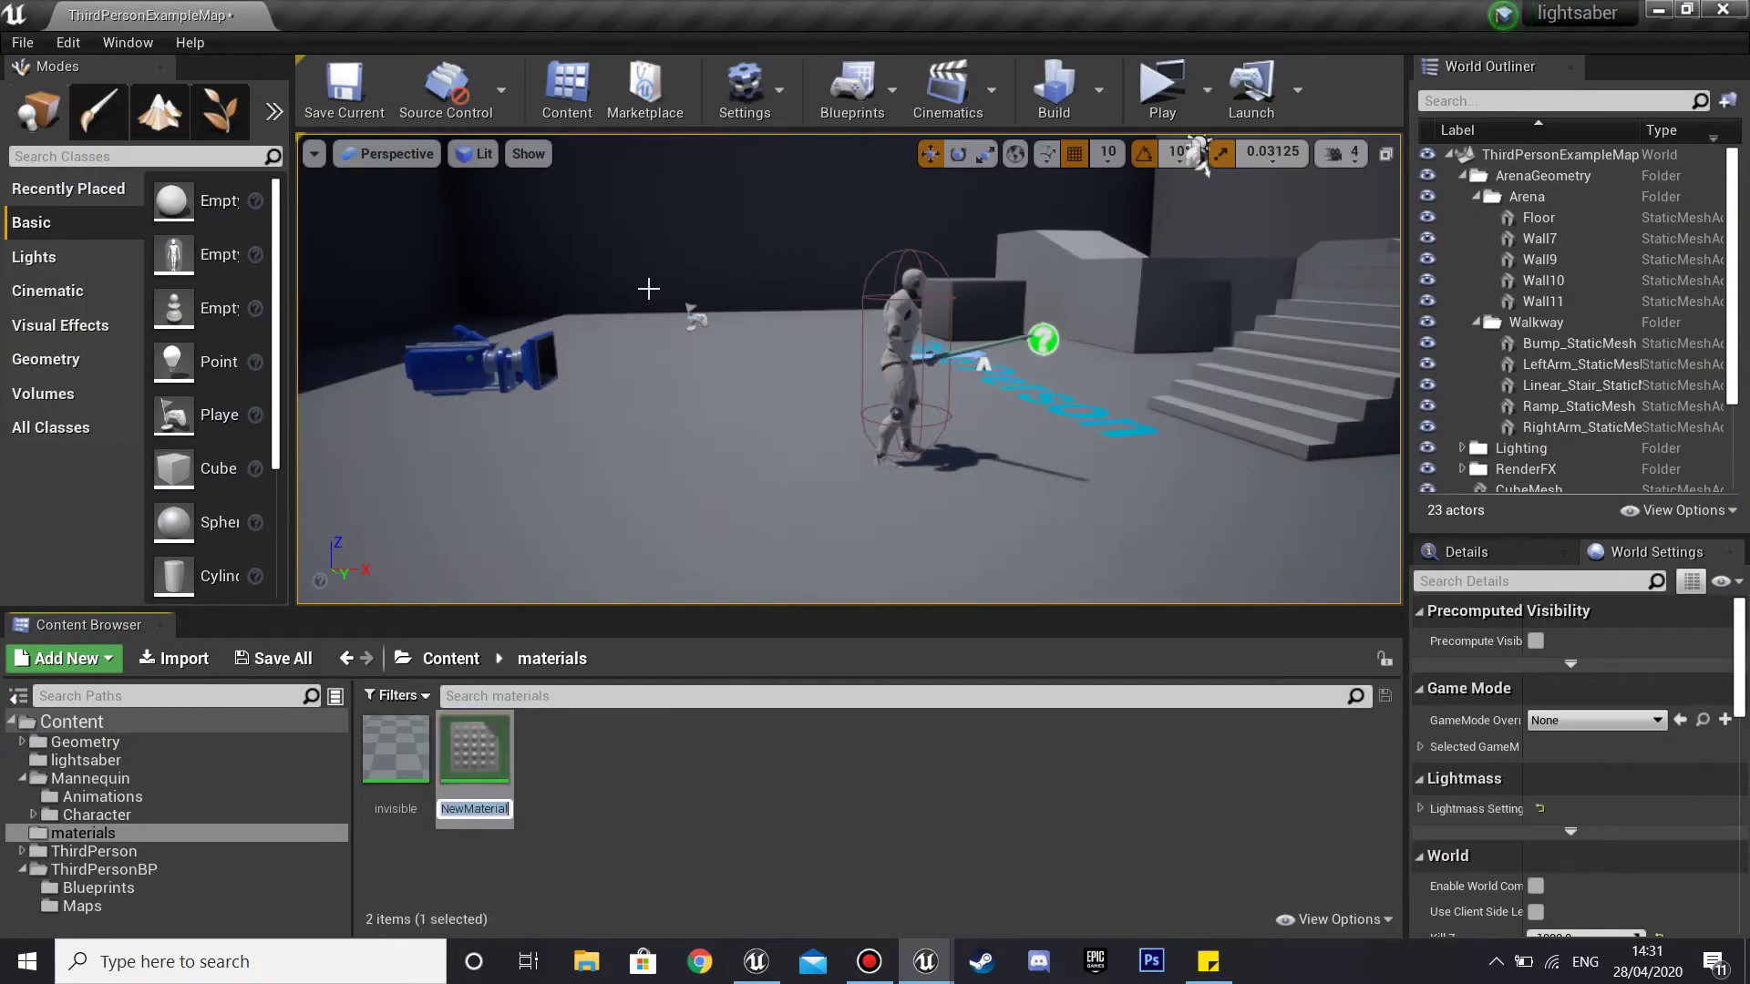
pyautogui.write('glow')
pyautogui.press('Return')
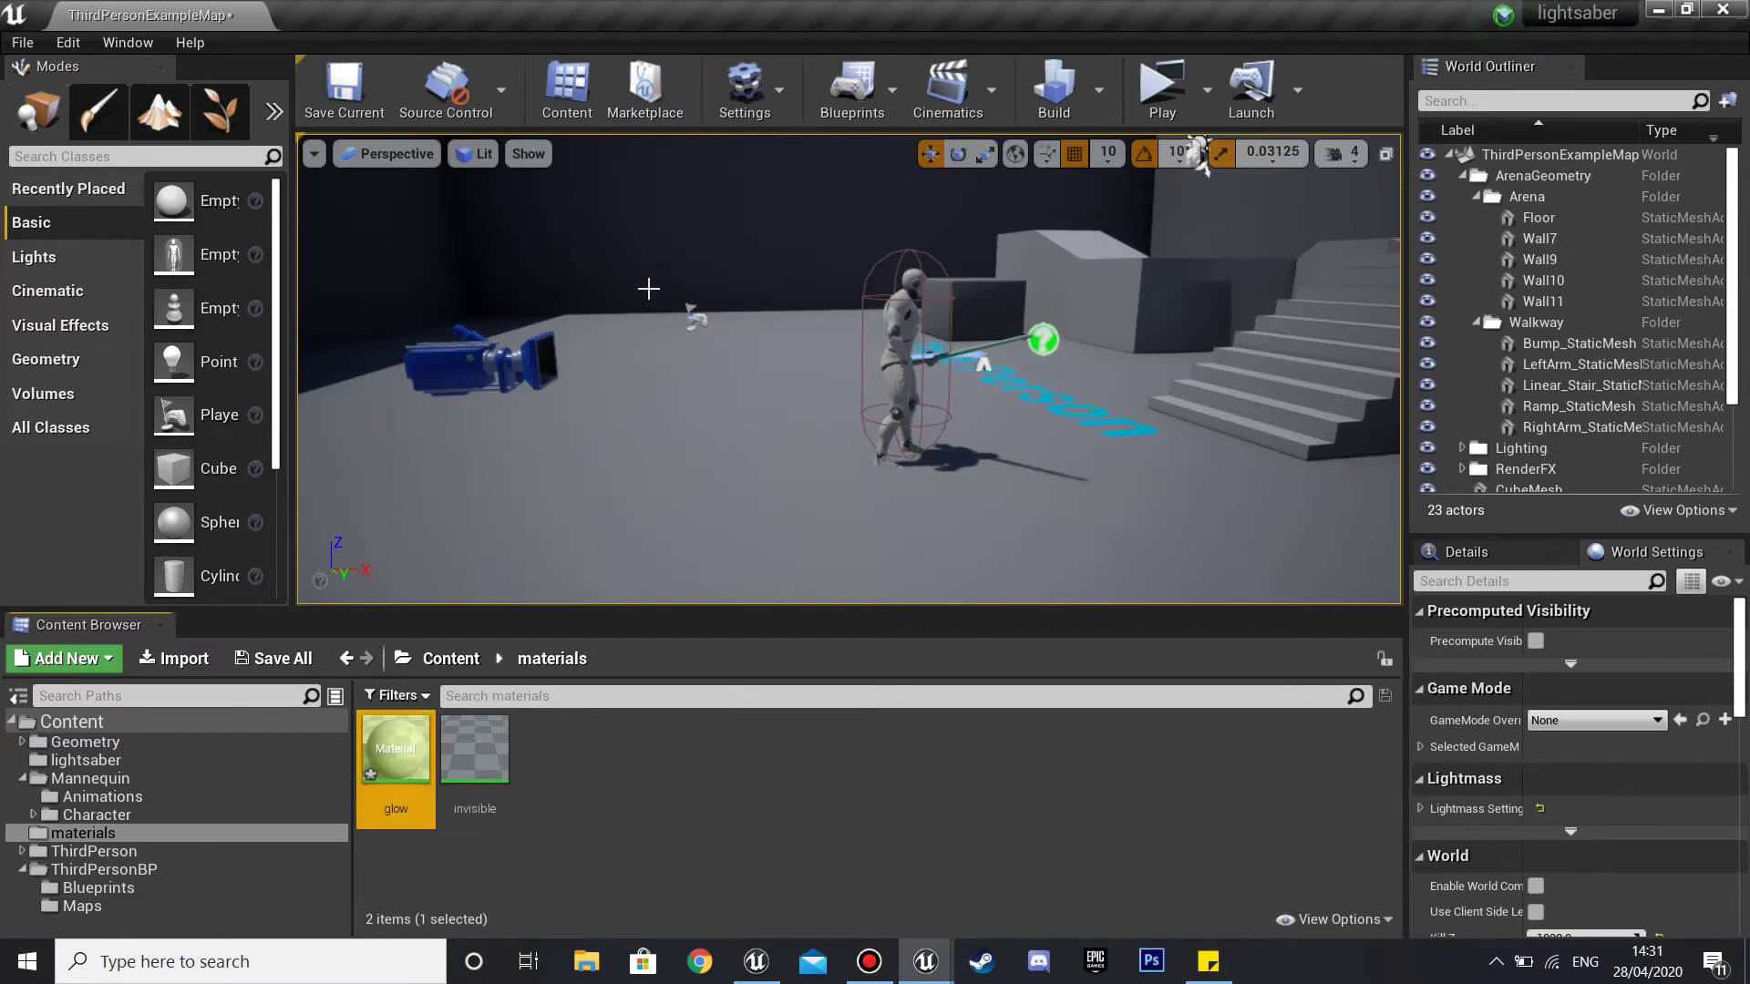
pyautogui.doubleClick(417, 754)
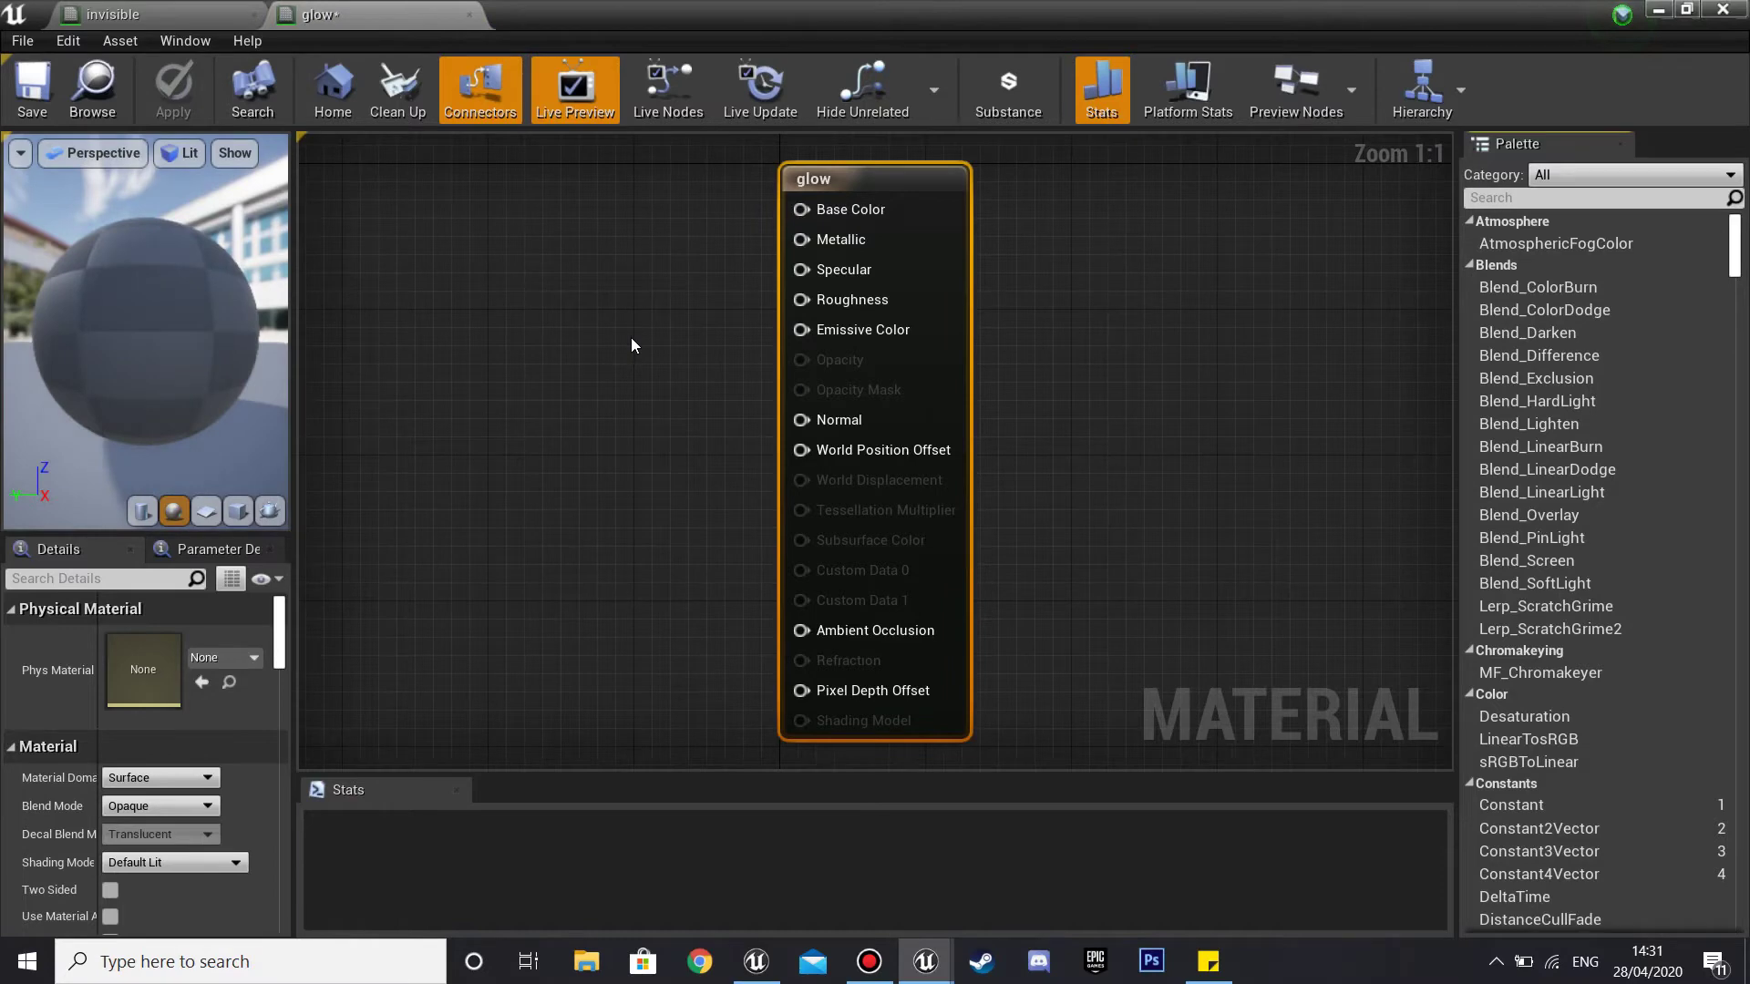
# Add a Constant node to the glow material and convert it to a scalar parameter named glow.
pyautogui.rightClick(479, 398)
pyautogui.write('111111111111111')
pyautogui.click(466, 408)
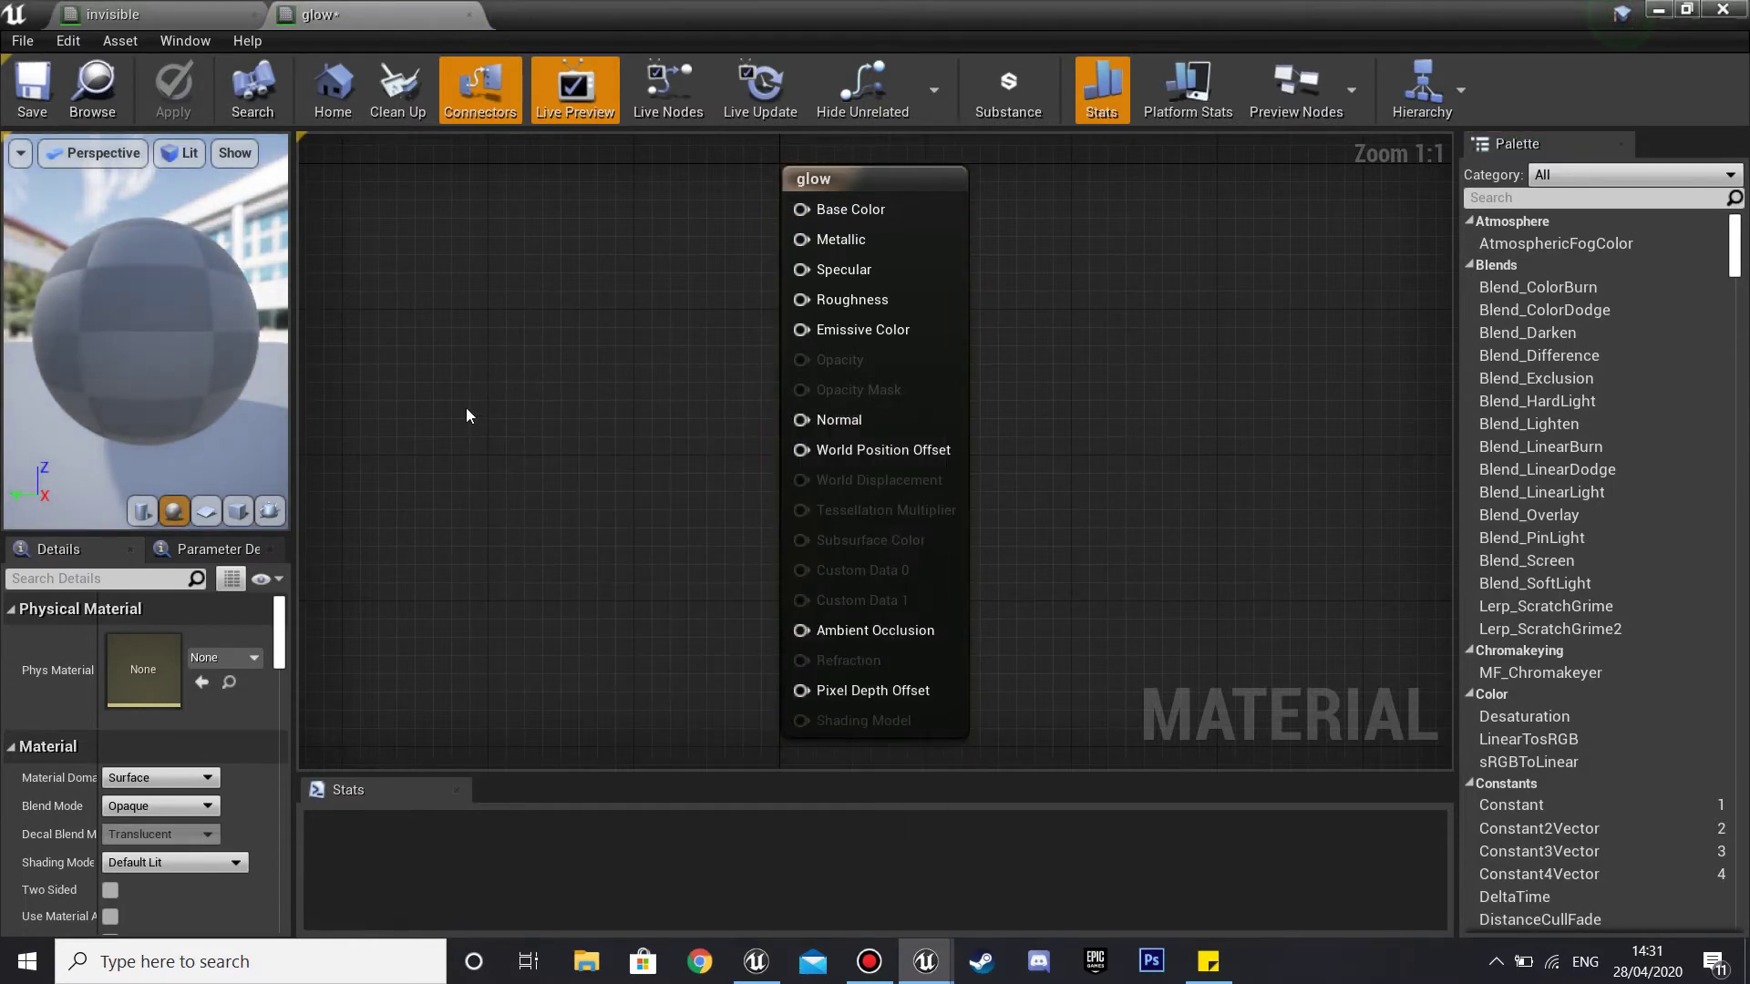
pyautogui.click(467, 407)
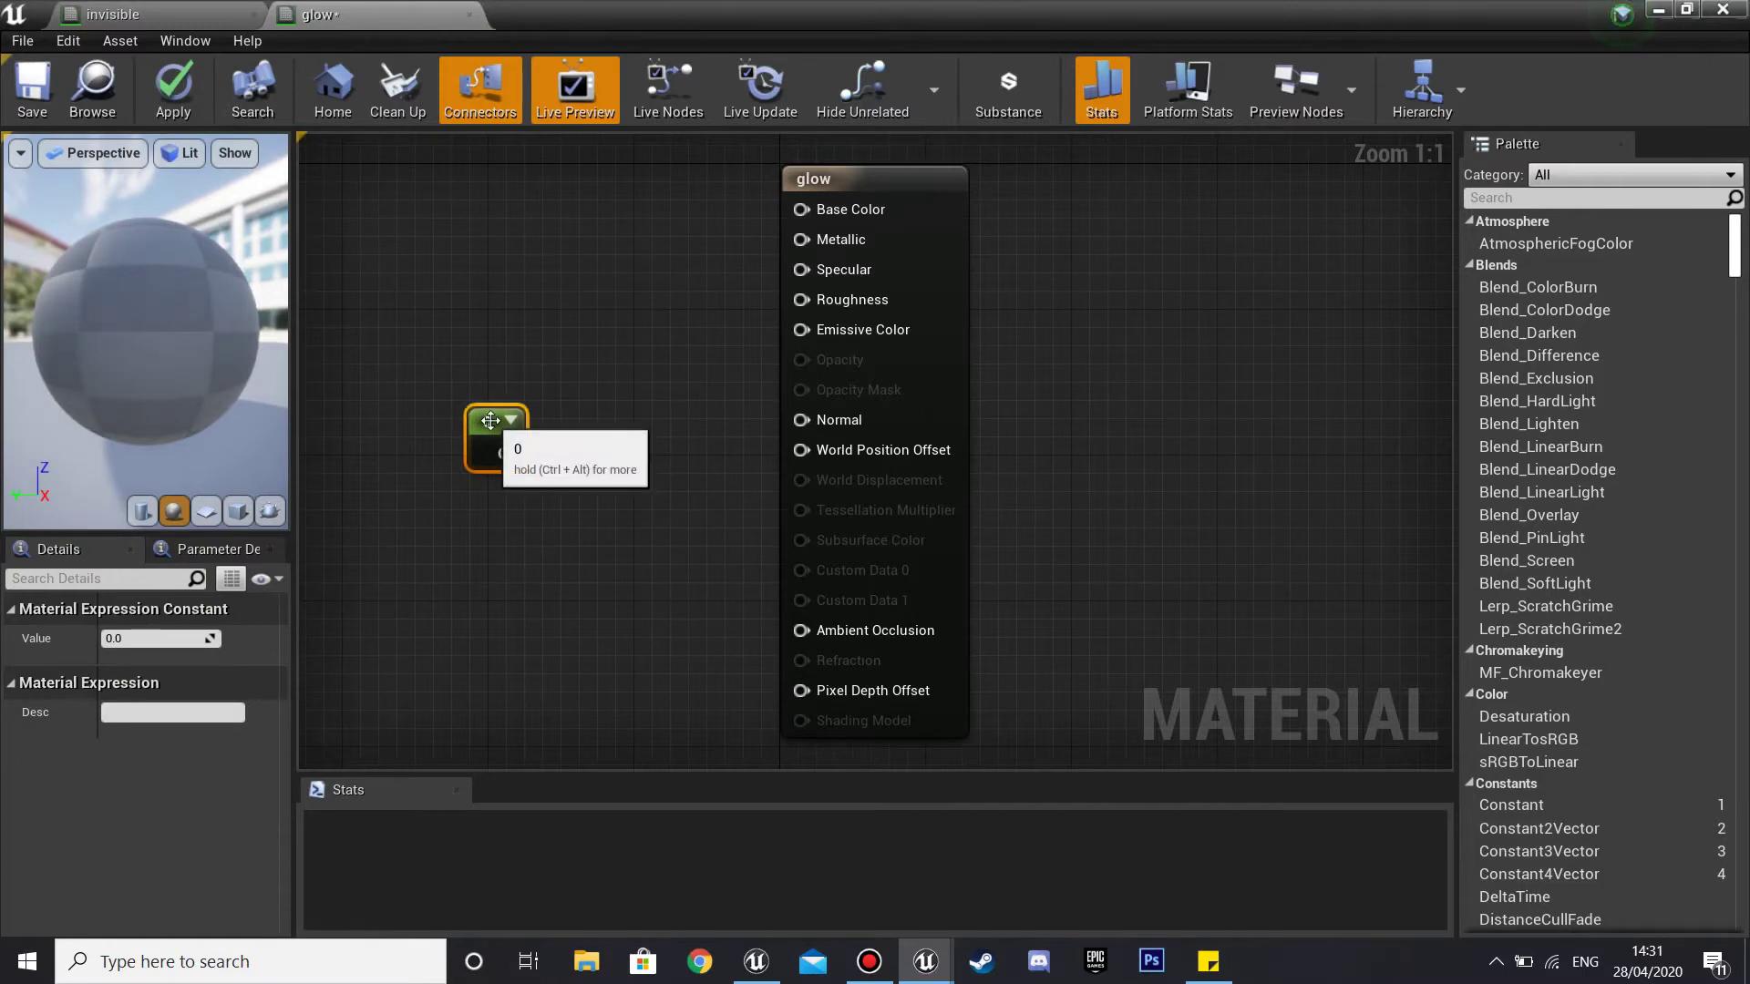
pyautogui.moveTo(483, 356); pyautogui.dragTo(689, 359, button='right')
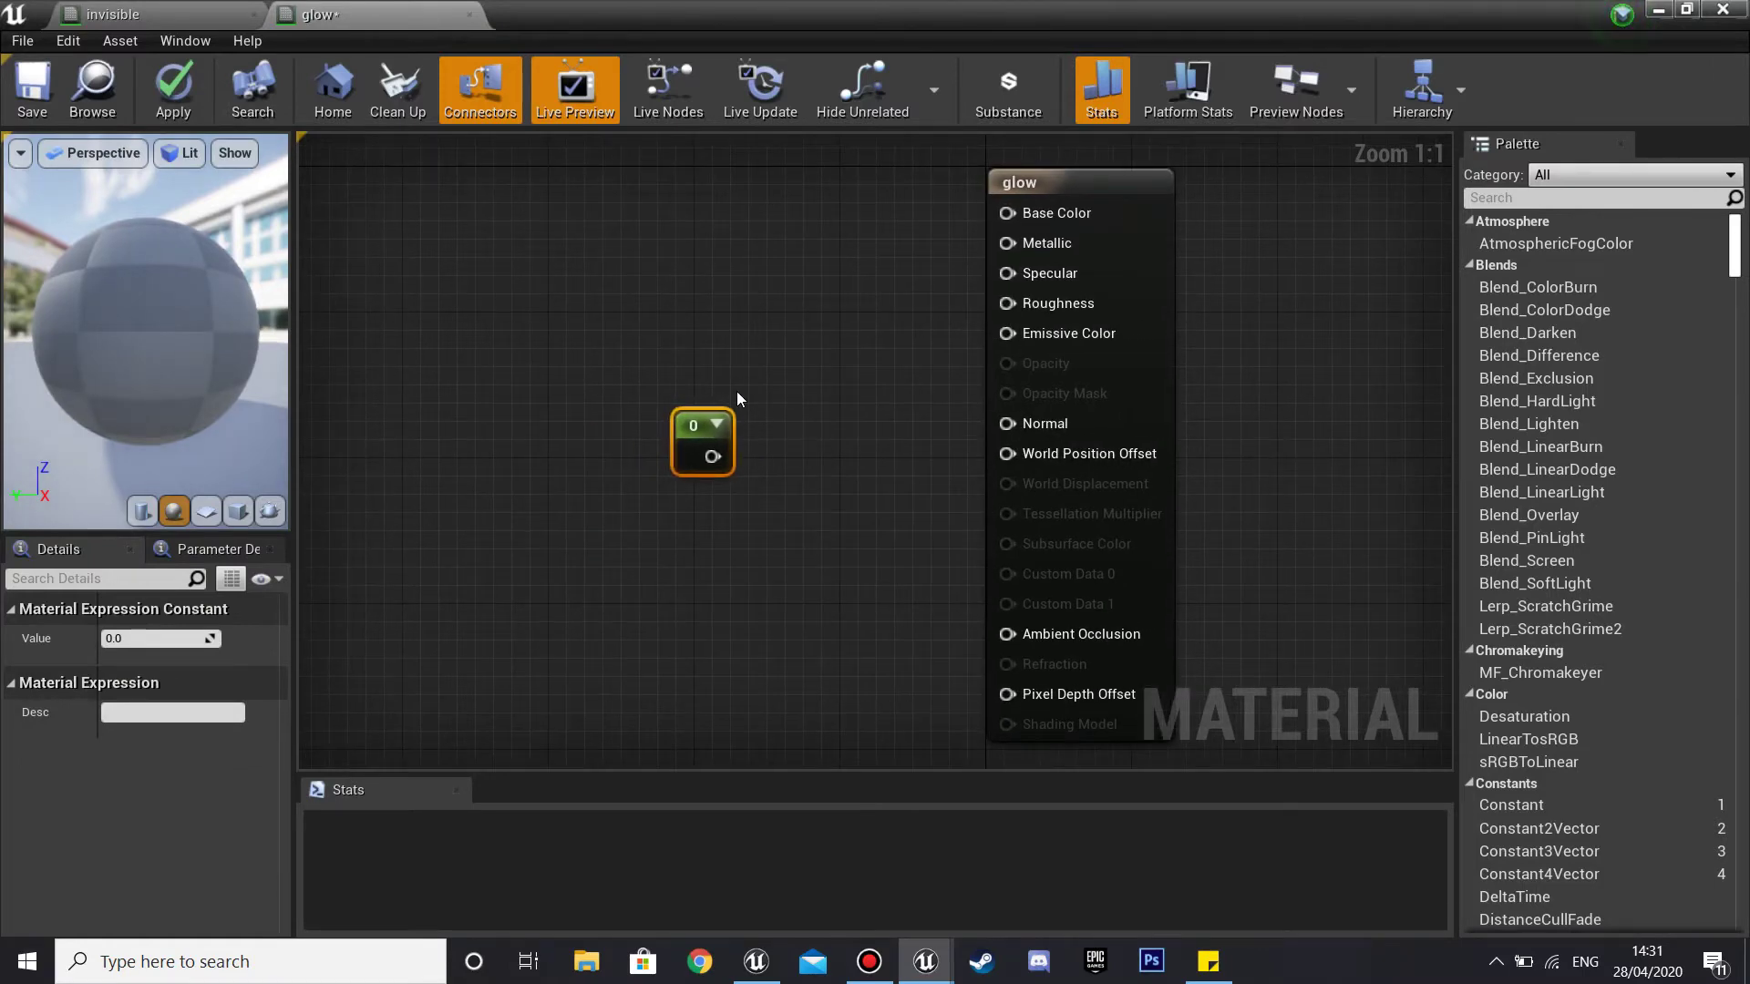
pyautogui.rightClick(688, 417)
pyautogui.click(720, 429)
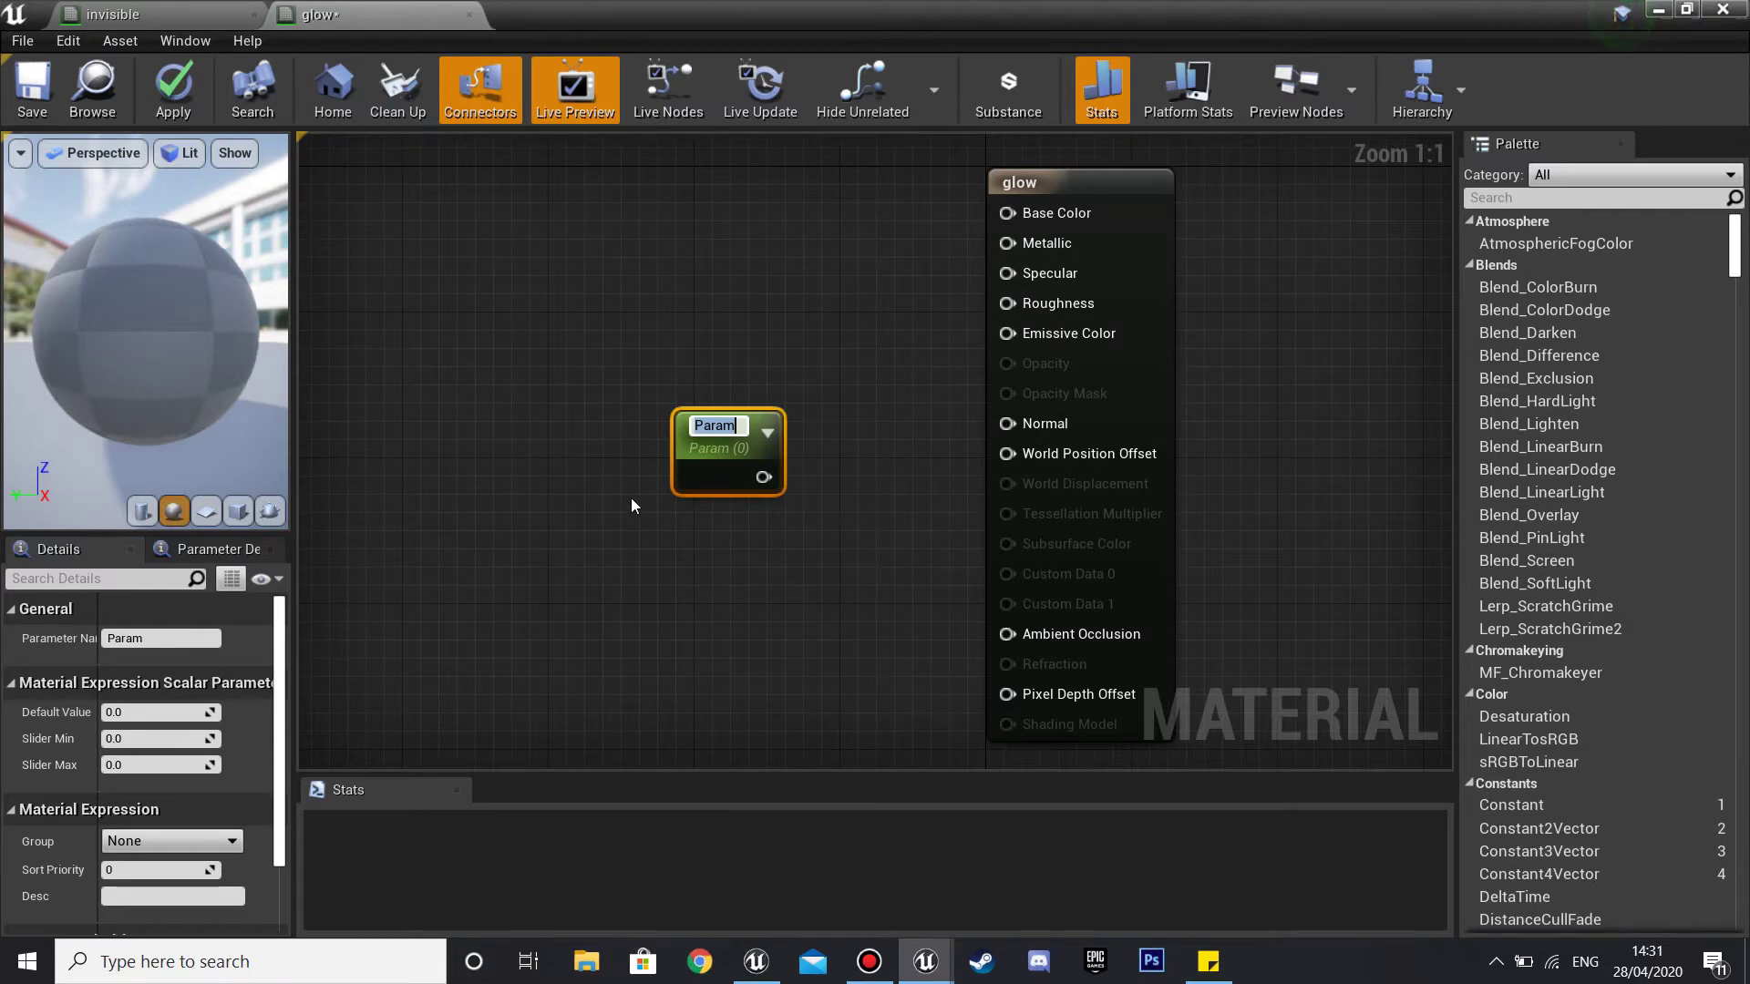
pyautogui.press('Return')
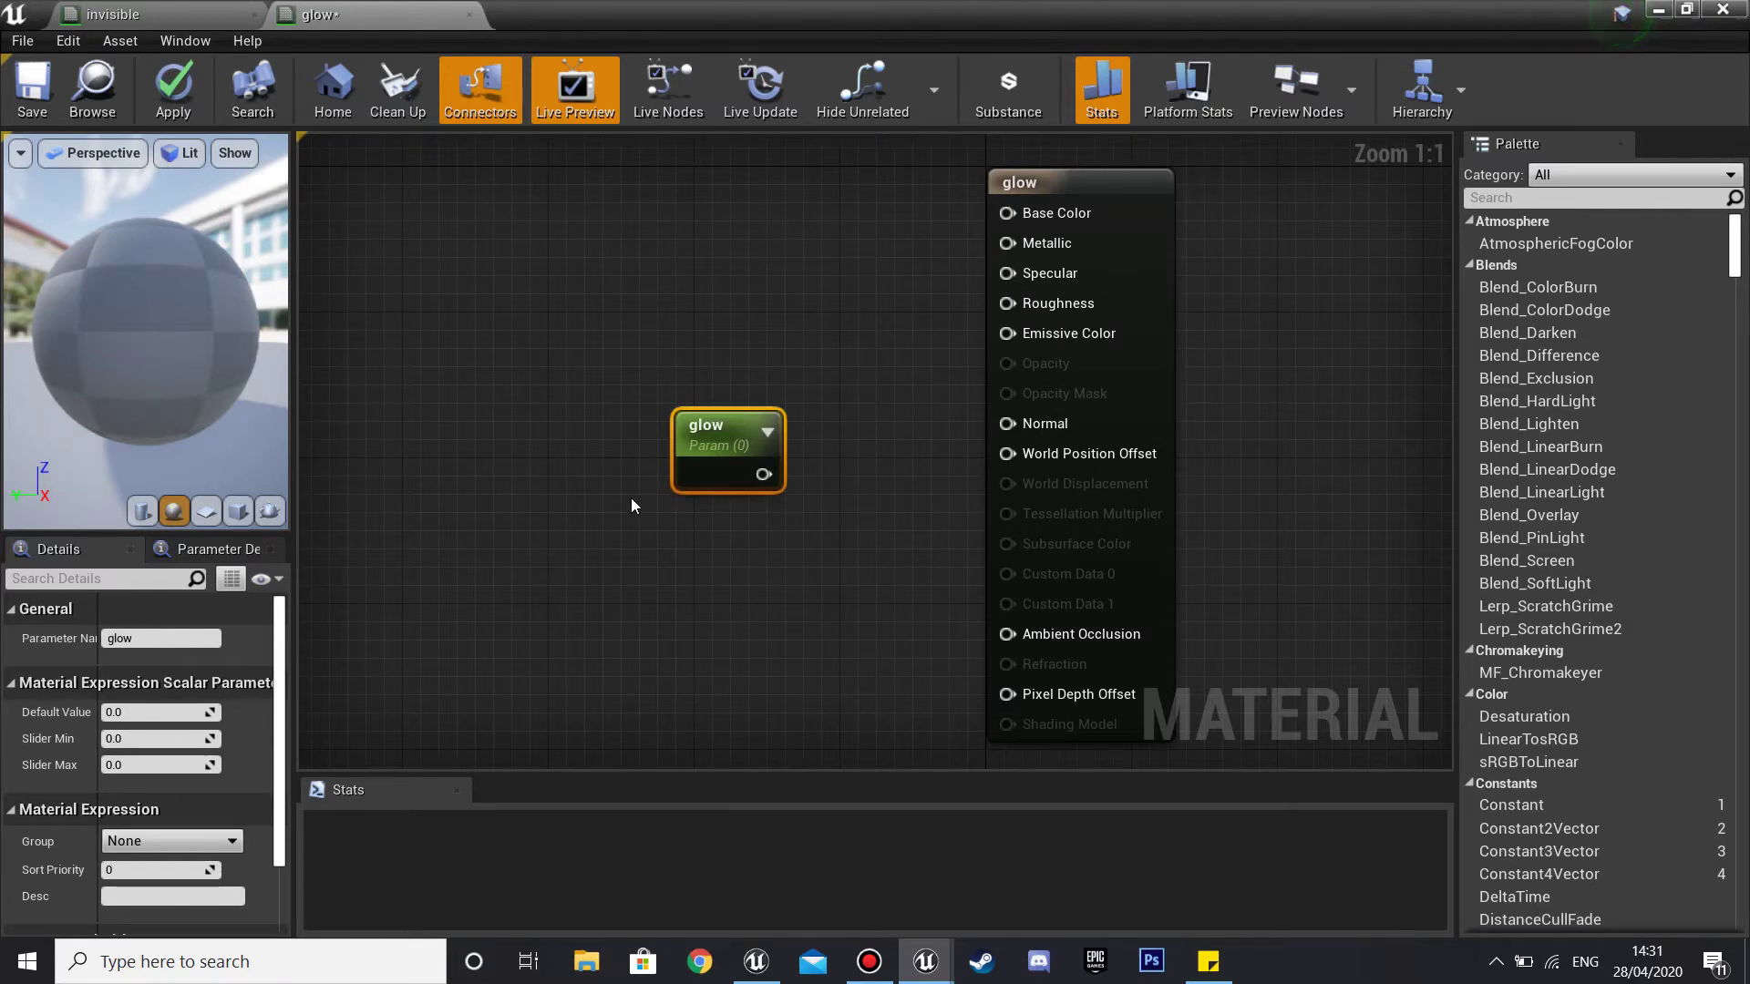
pyautogui.moveTo(630, 365); pyautogui.dragTo(821, 402, button='right')
pyautogui.moveTo(916, 467); pyautogui.dragTo(865, 479)
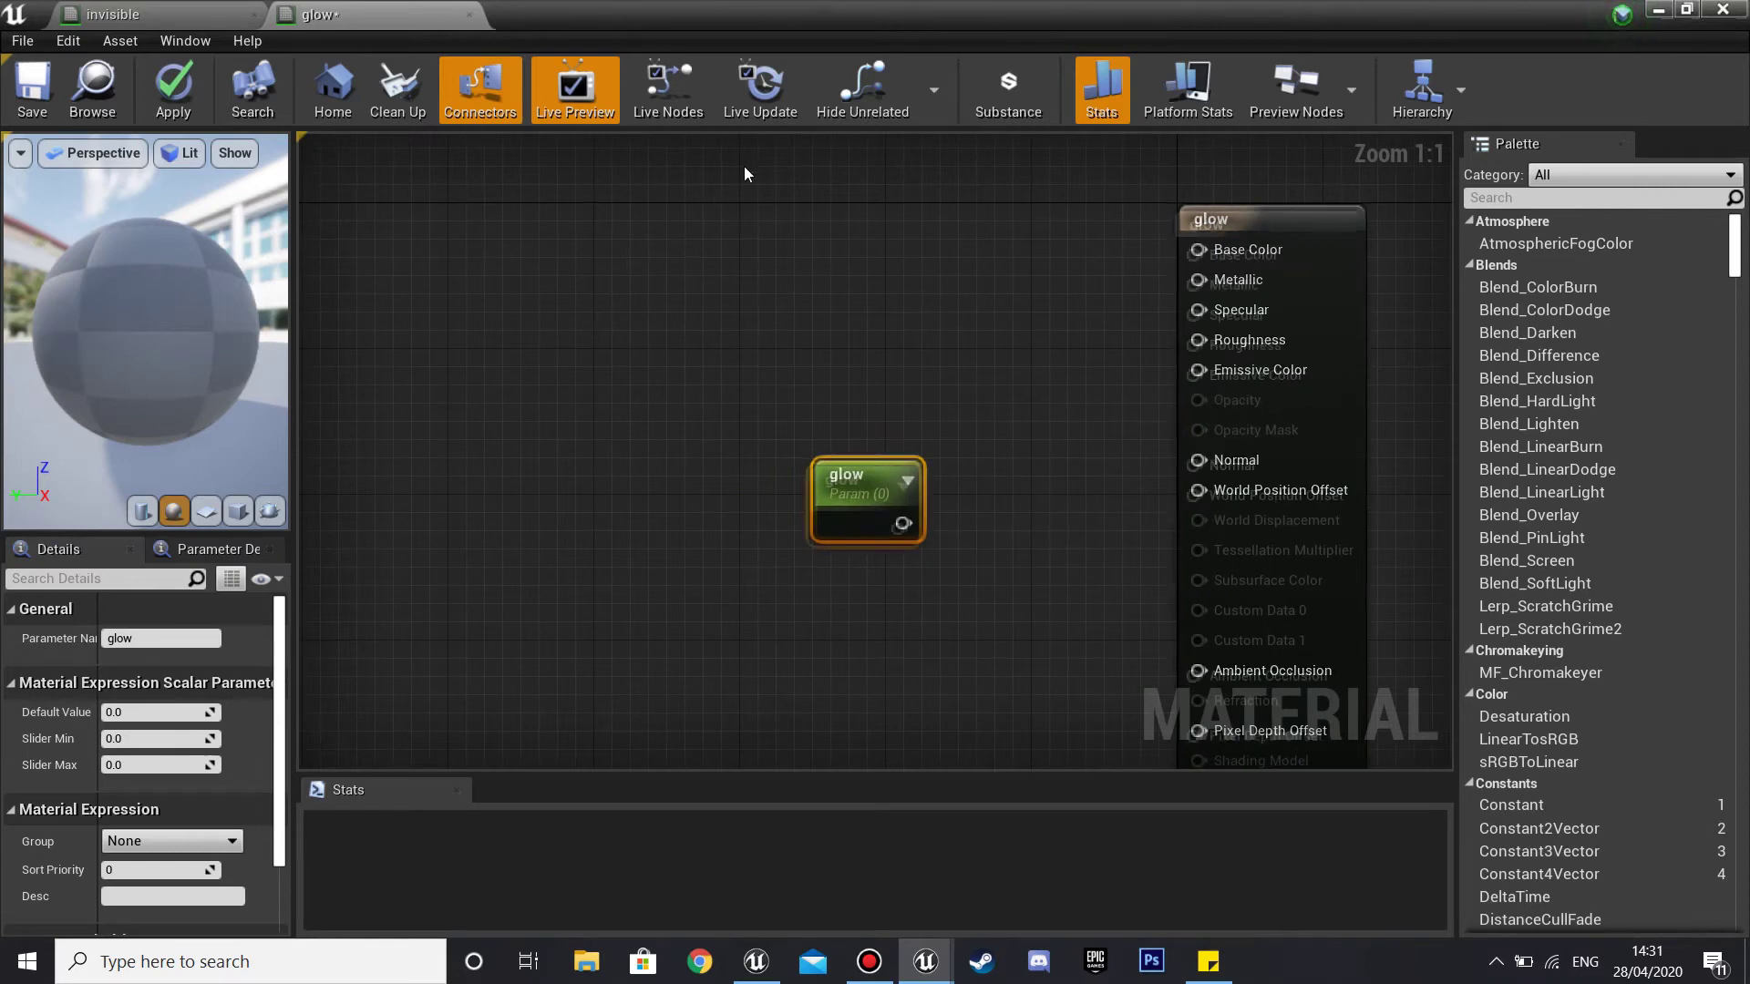
# Add a Constant3Vector node above the glow parameter and convert it to a parameter named color.
pyautogui.rightClick(795, 258)
pyautogui.write('con')
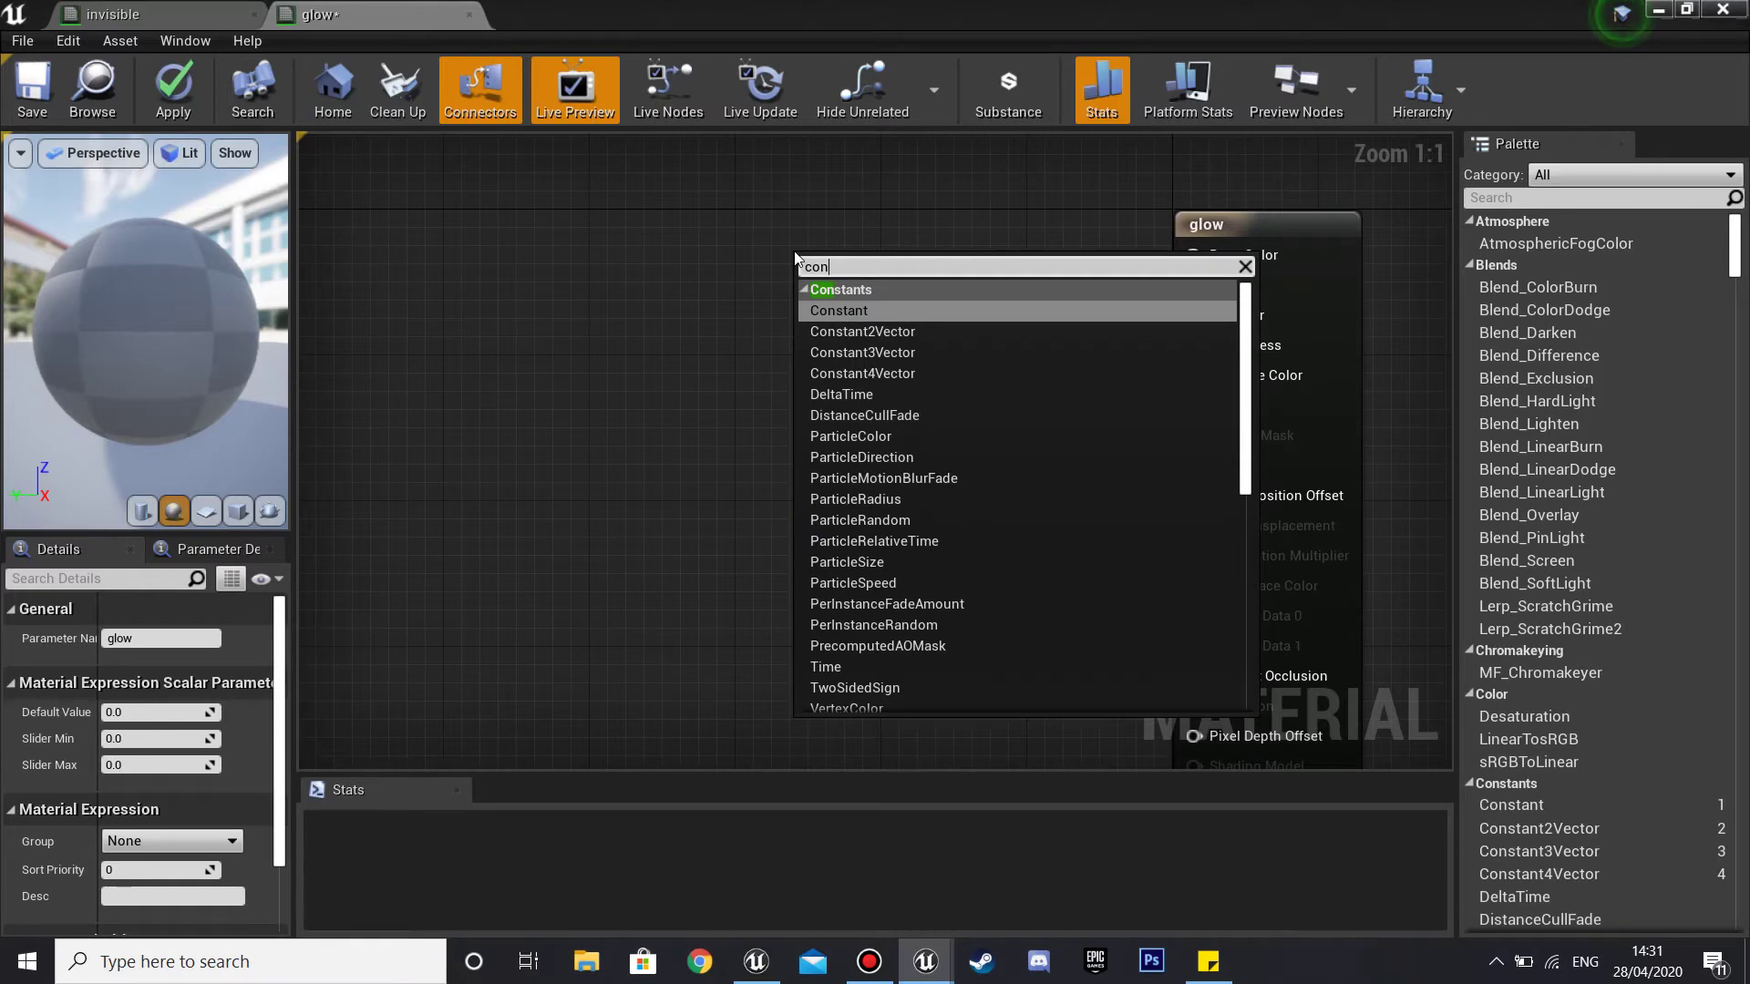
pyautogui.click(838, 353)
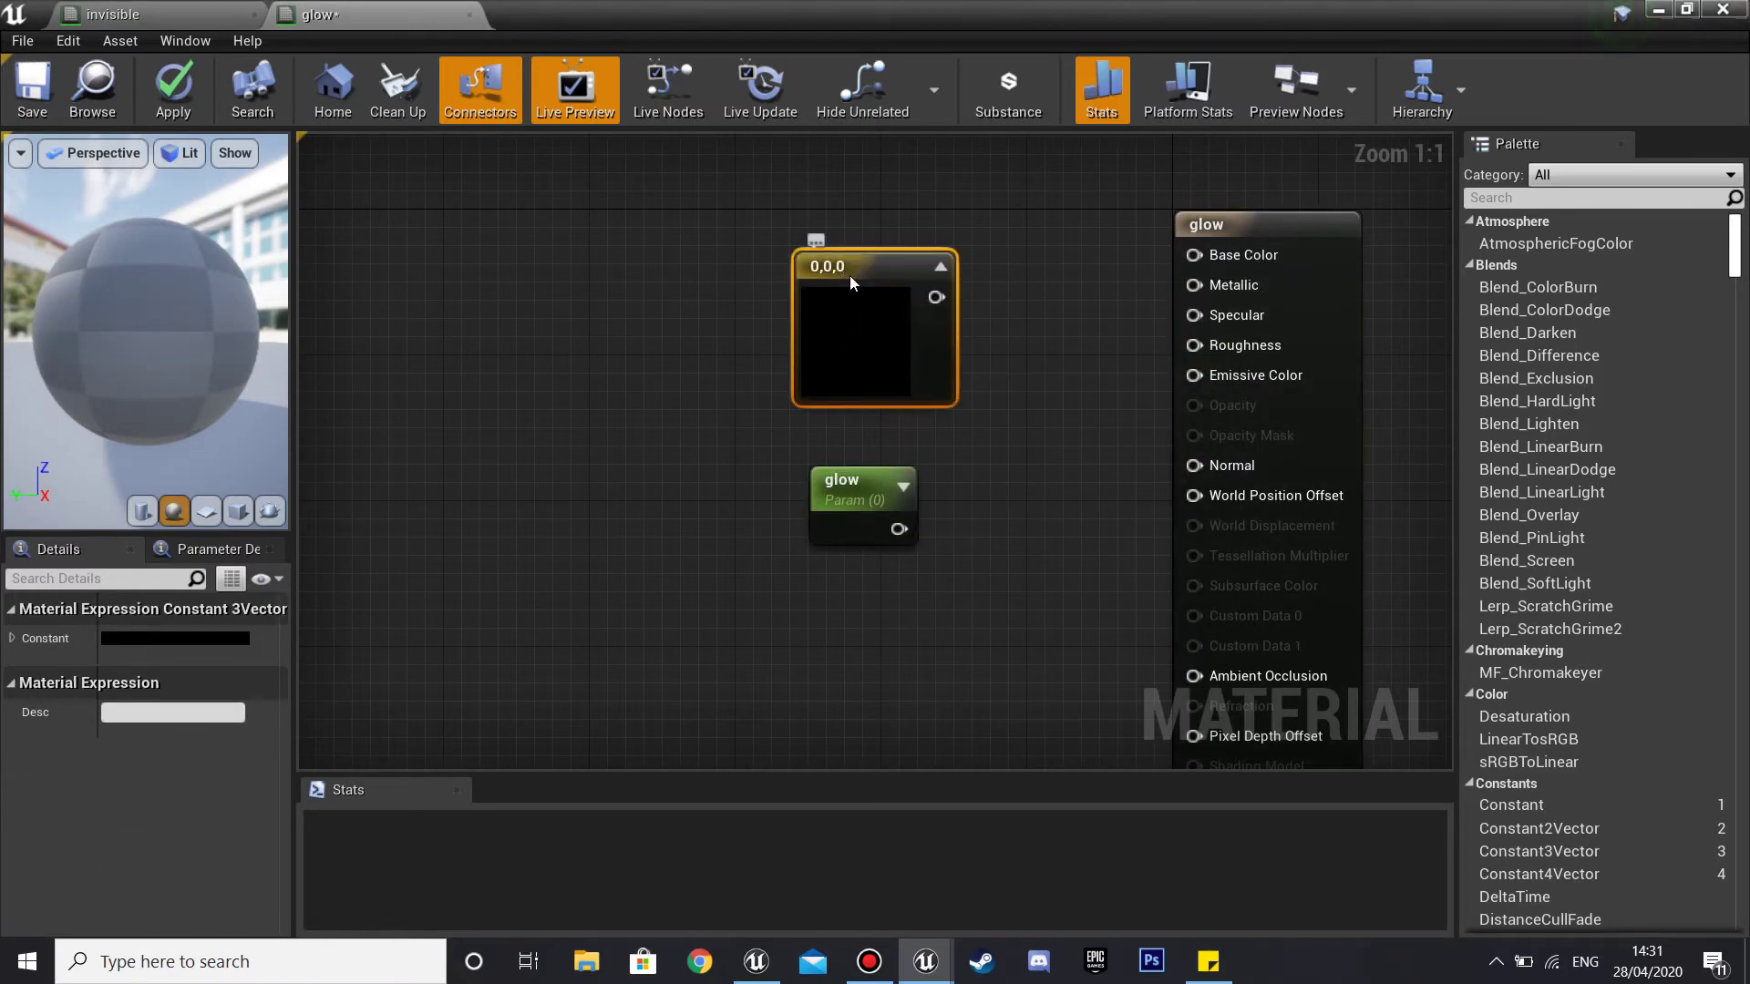
pyautogui.rightClick(850, 275)
pyautogui.click(804, 319)
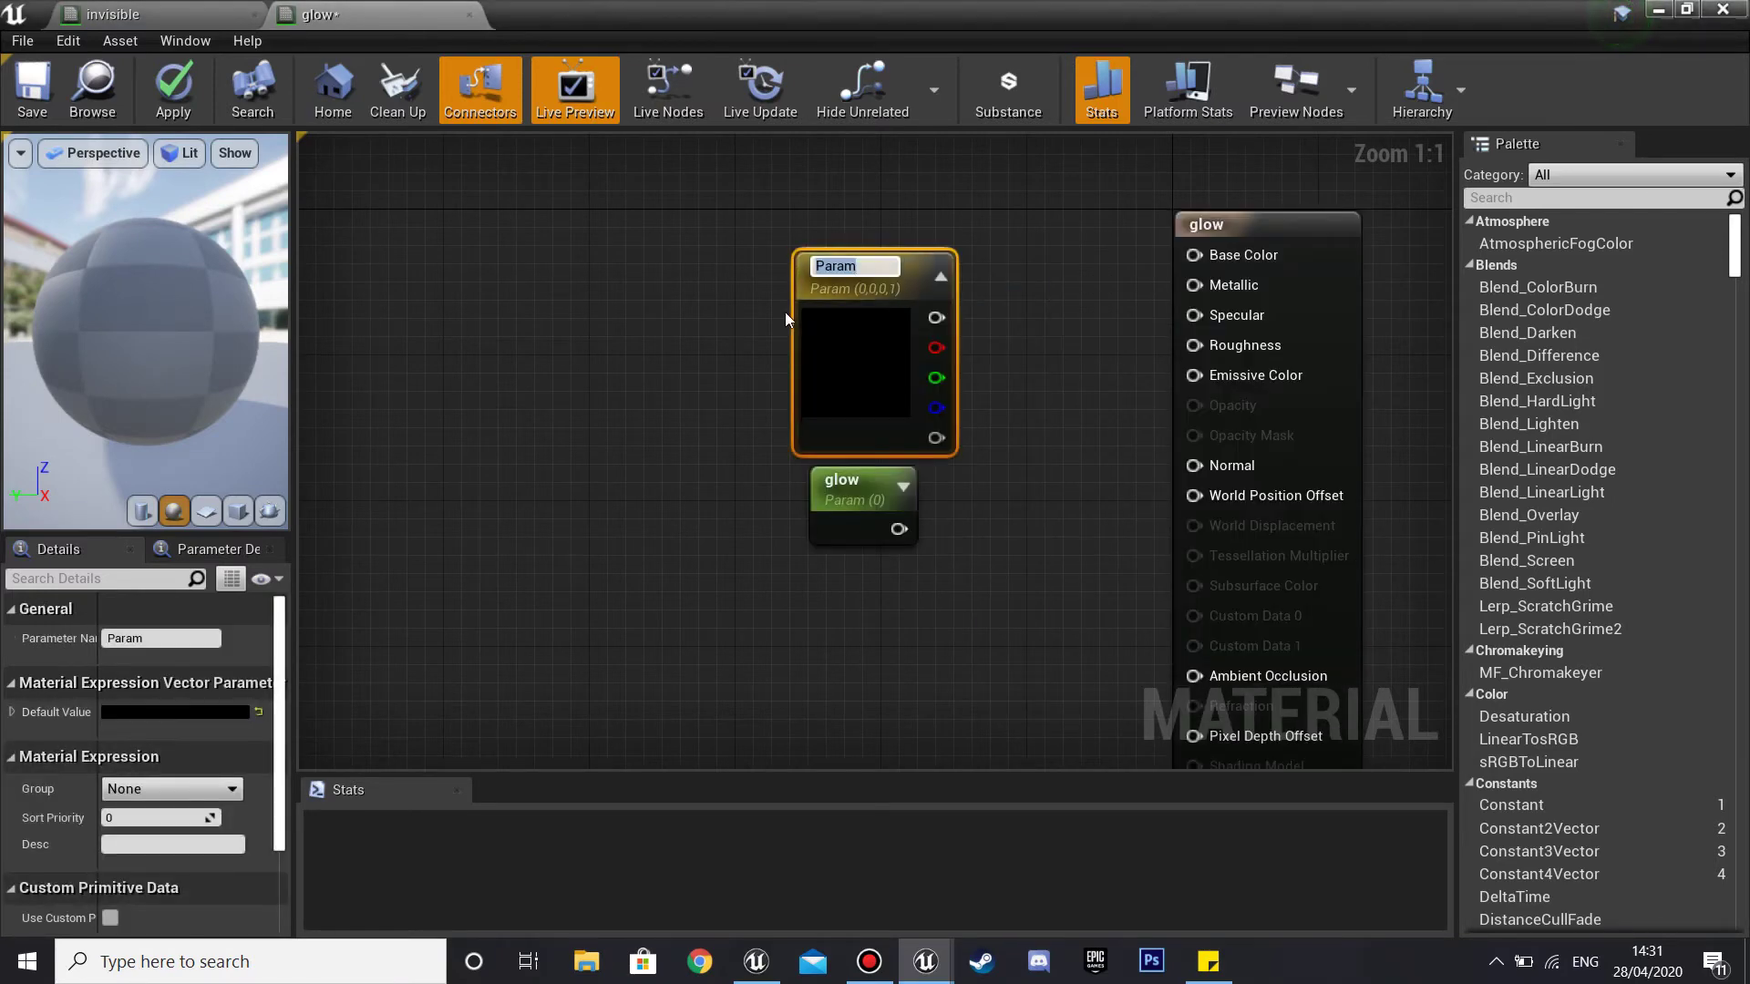
pyautogui.press('Return')
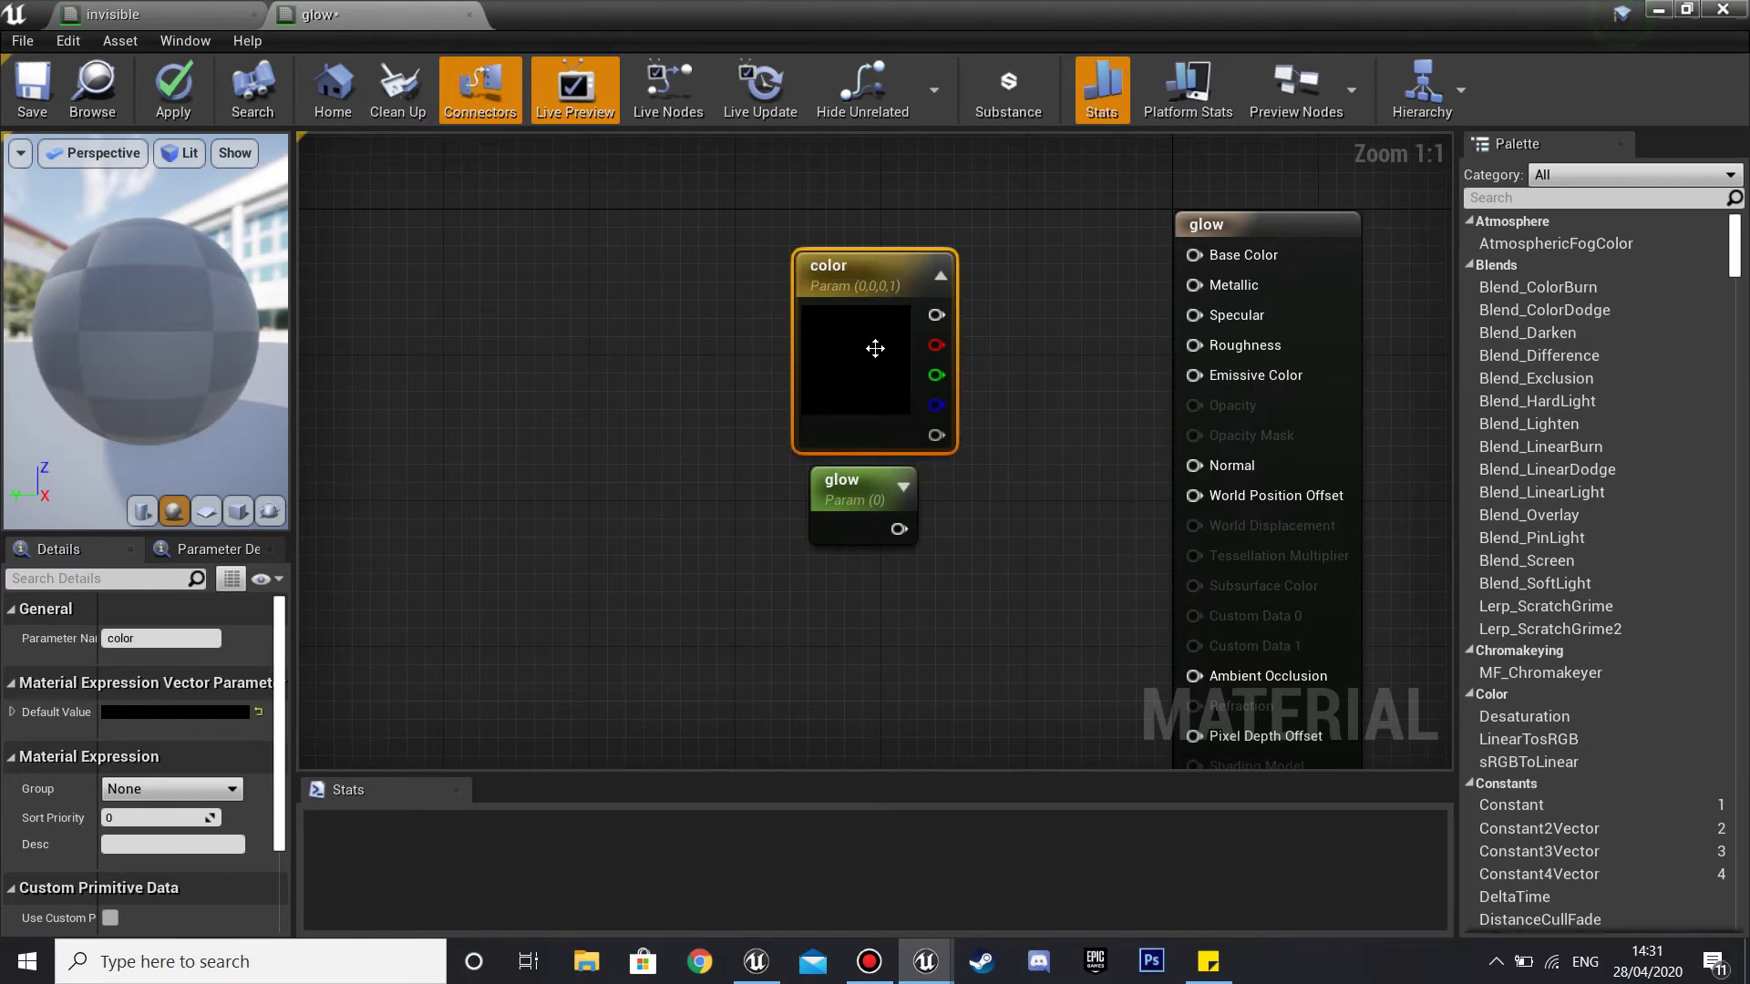
pyautogui.moveTo(890, 284); pyautogui.dragTo(797, 265)
# Add a Multiply node from the glow parameter's output and wire glow into its B input.
pyautogui.moveTo(856, 484); pyautogui.dragTo(882, 559)
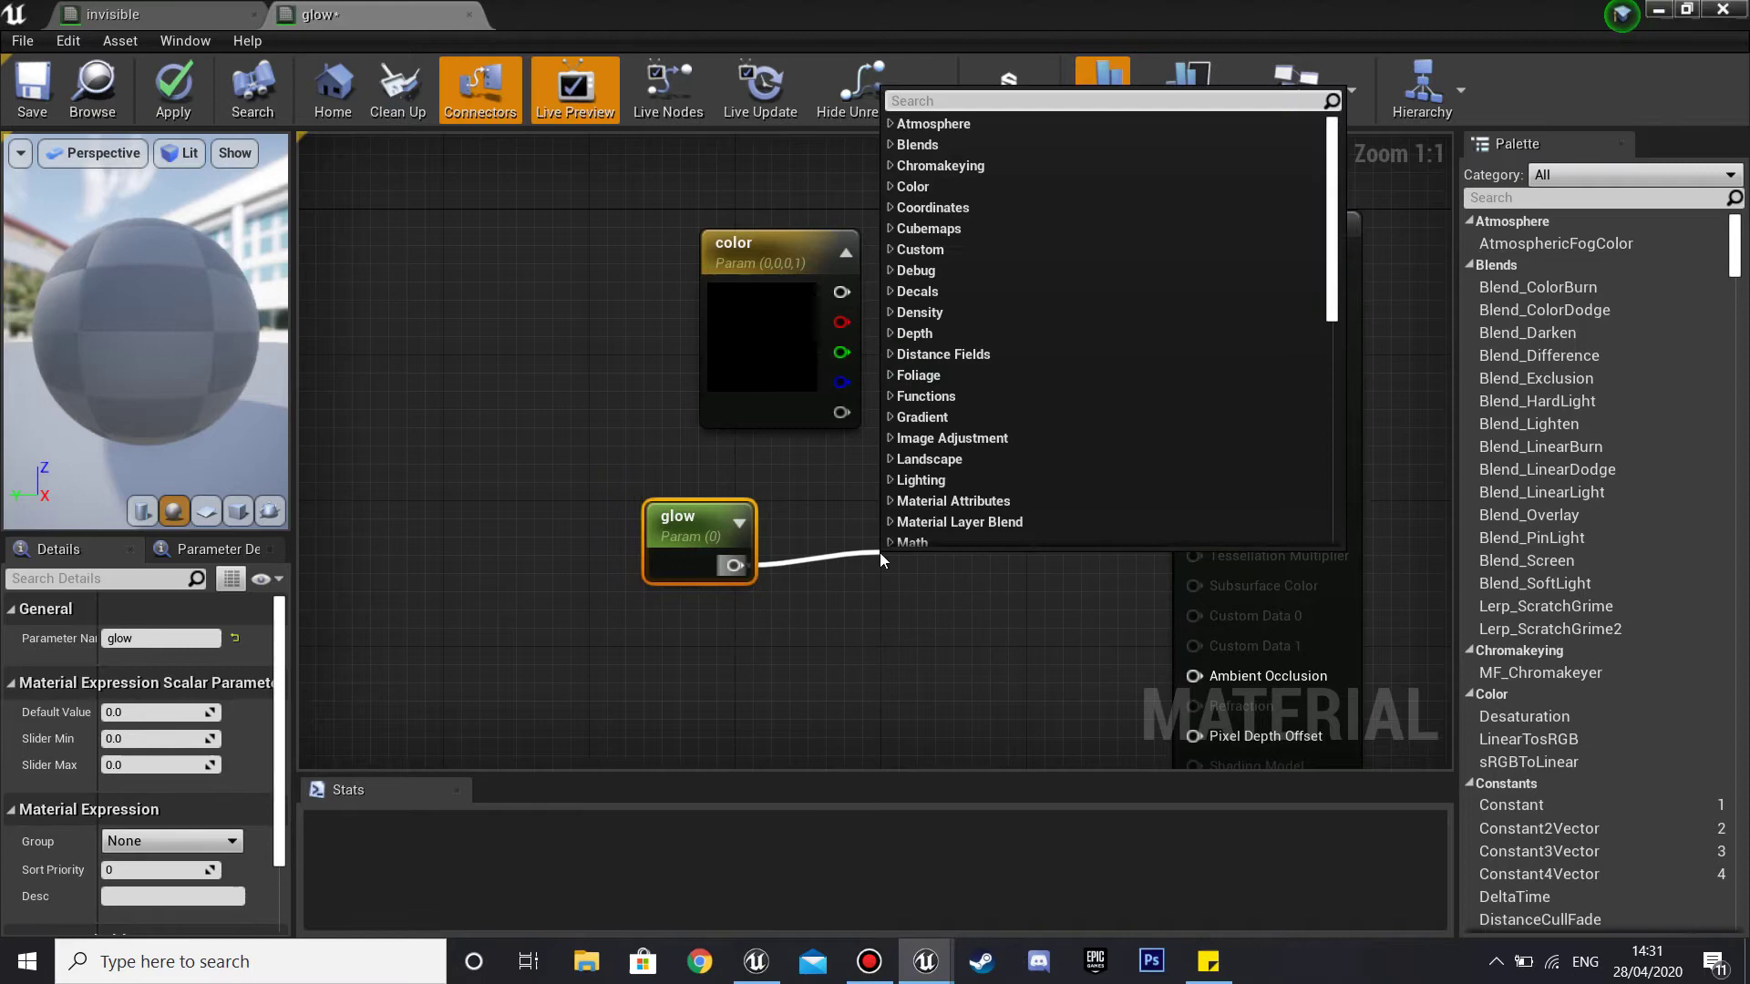
pyautogui.write('mul')
pyautogui.press('Return')
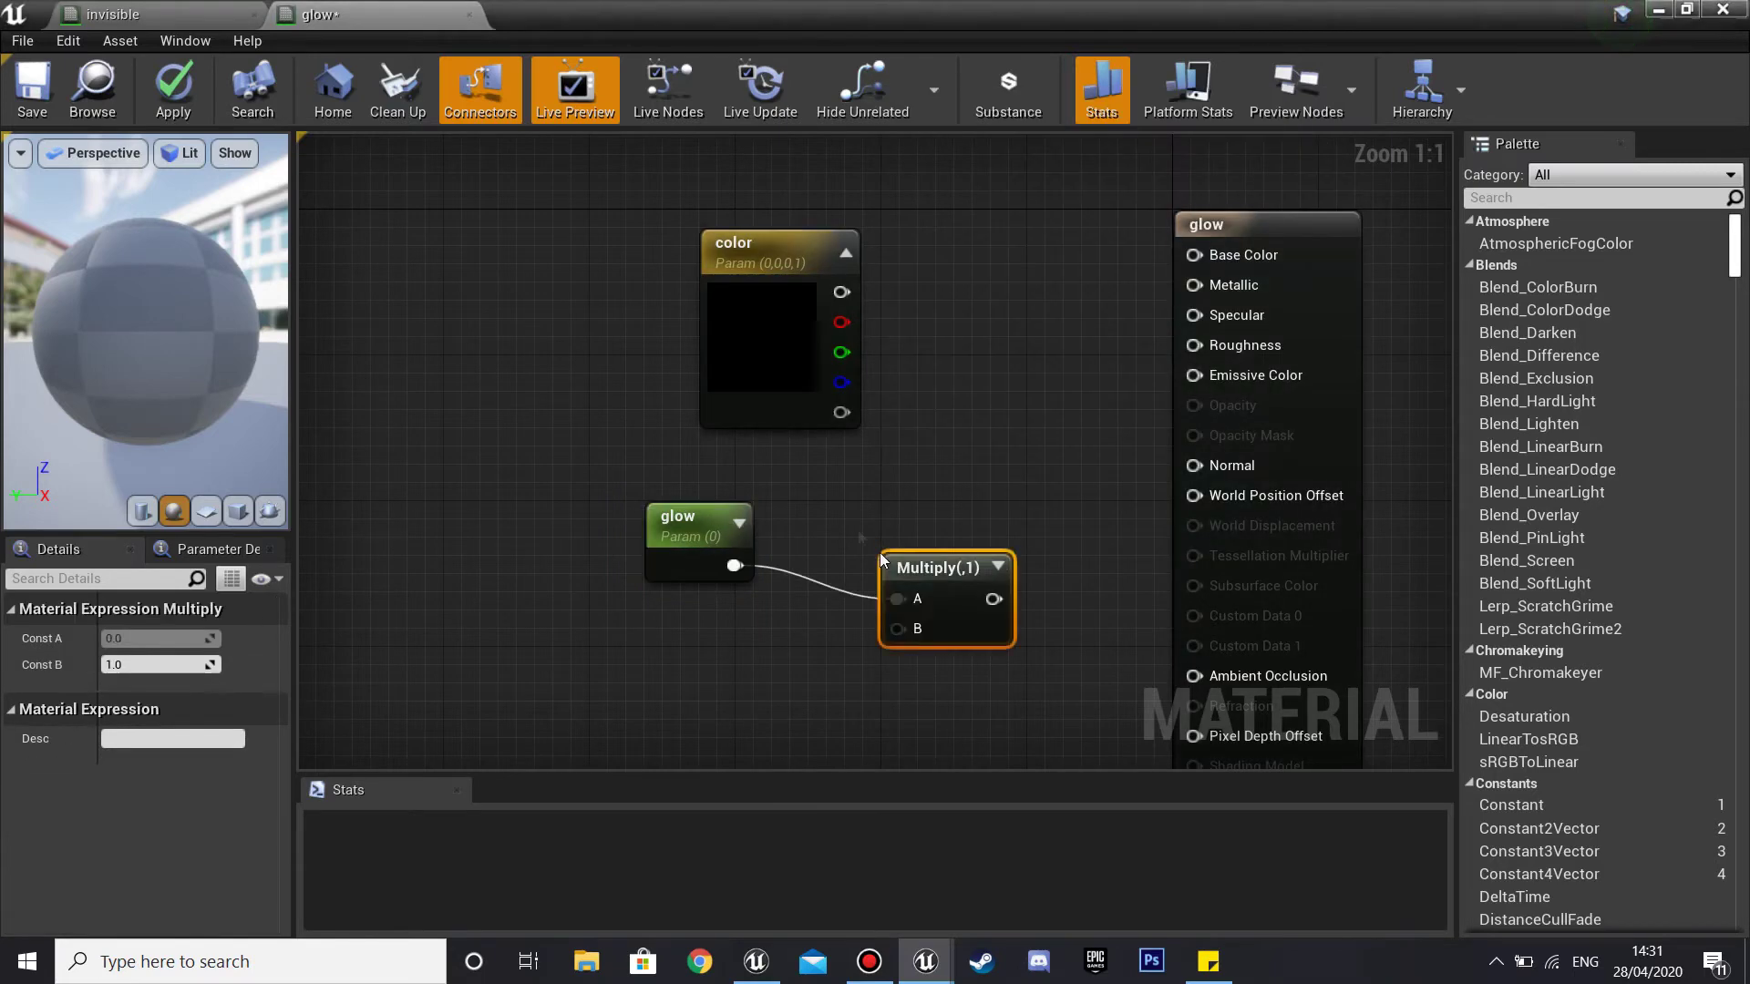
pyautogui.moveTo(734, 565); pyautogui.dragTo(866, 629)
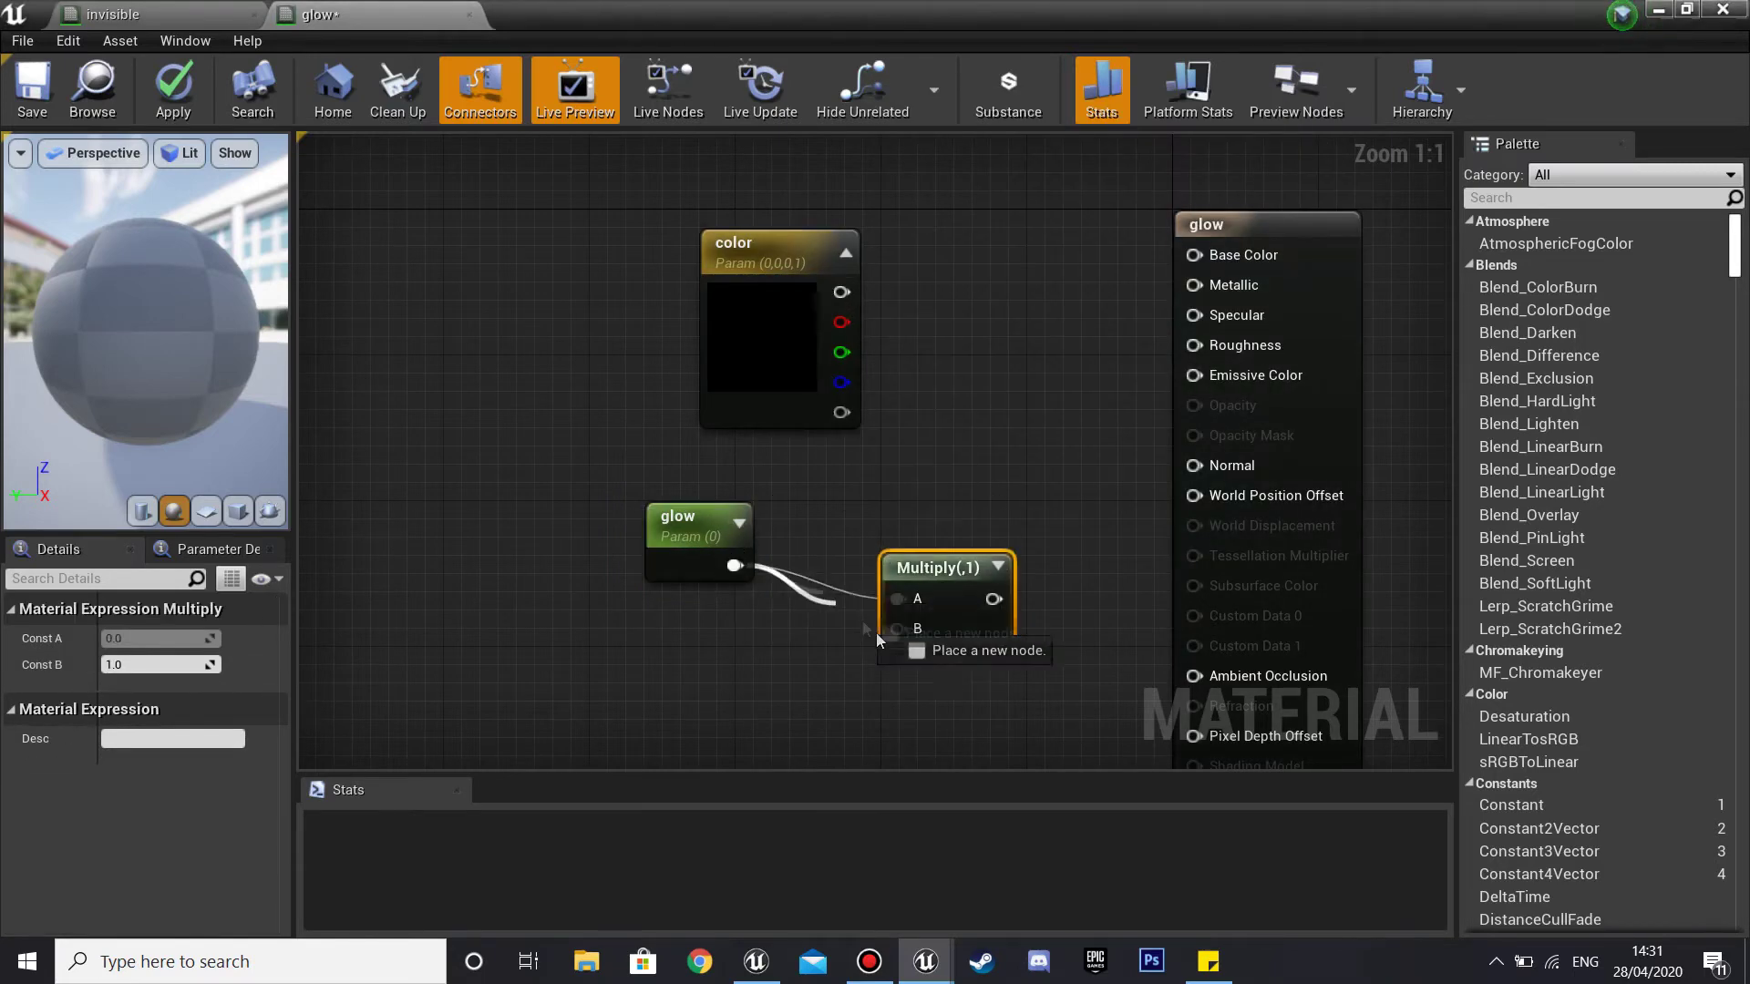
# Connect color to Multiply's A input and the Multiply output to Emissive Color, then save the glow material and leave its editor.
pyautogui.moveTo(837, 293); pyautogui.dragTo(1240, 375)
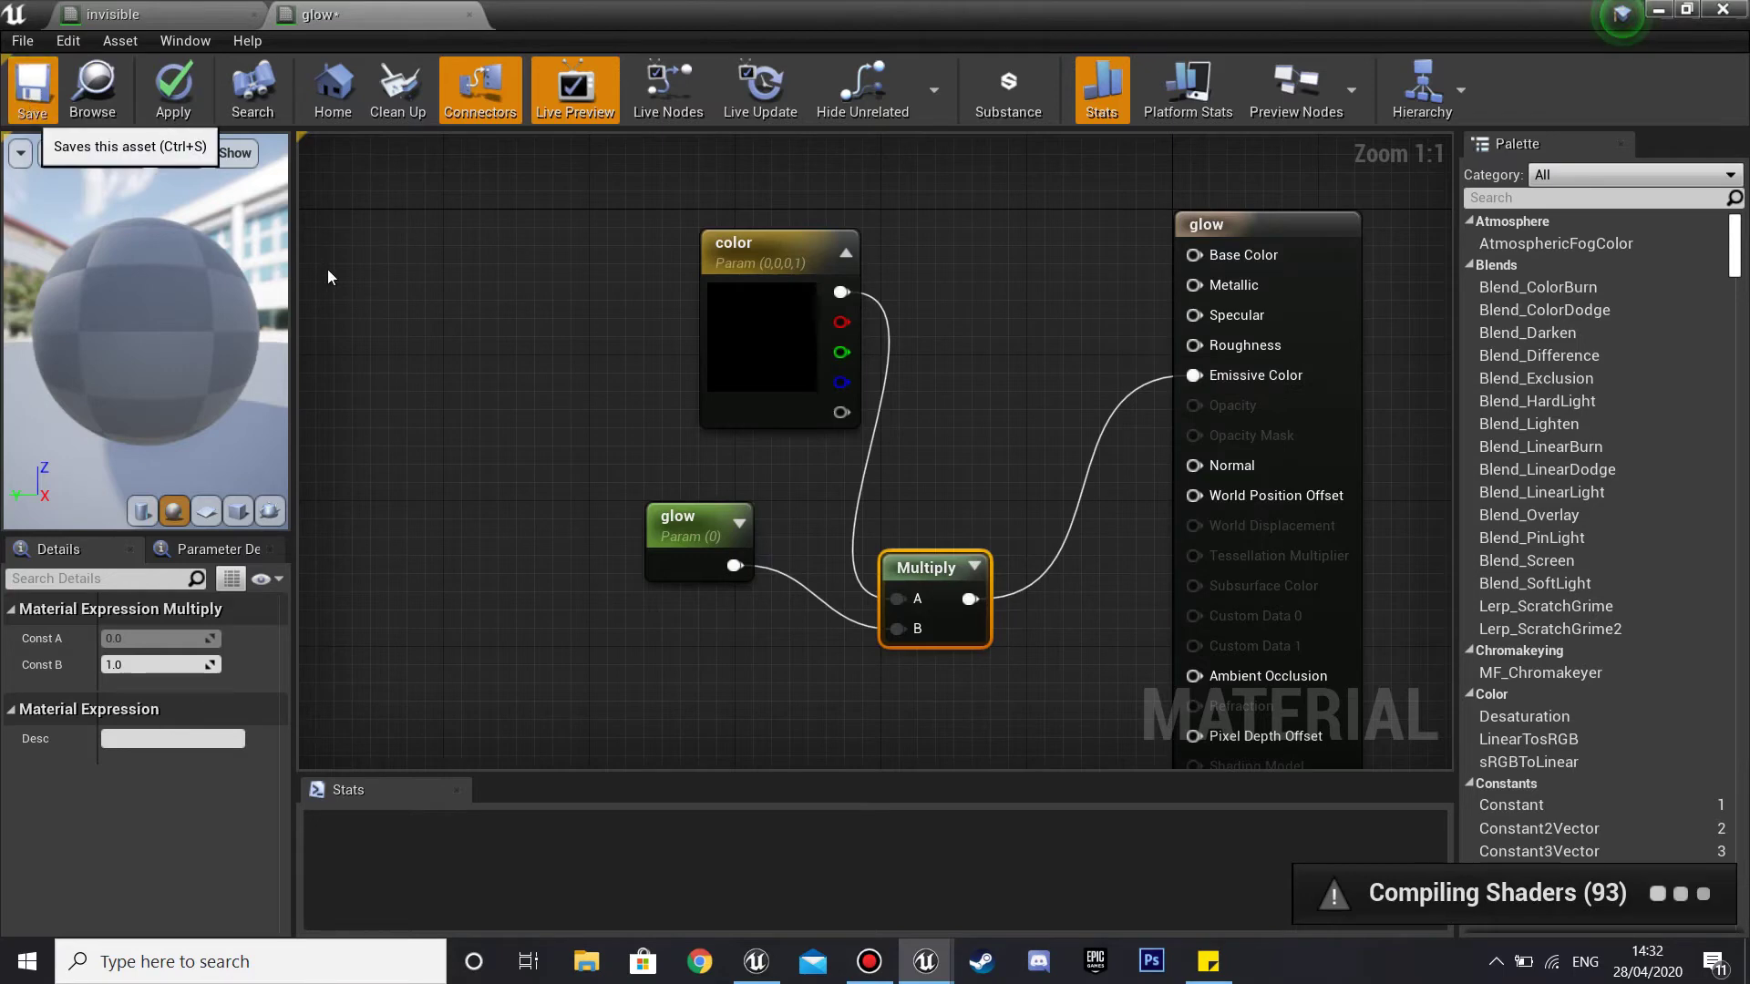
pyautogui.hotkey('ctrl', 's')
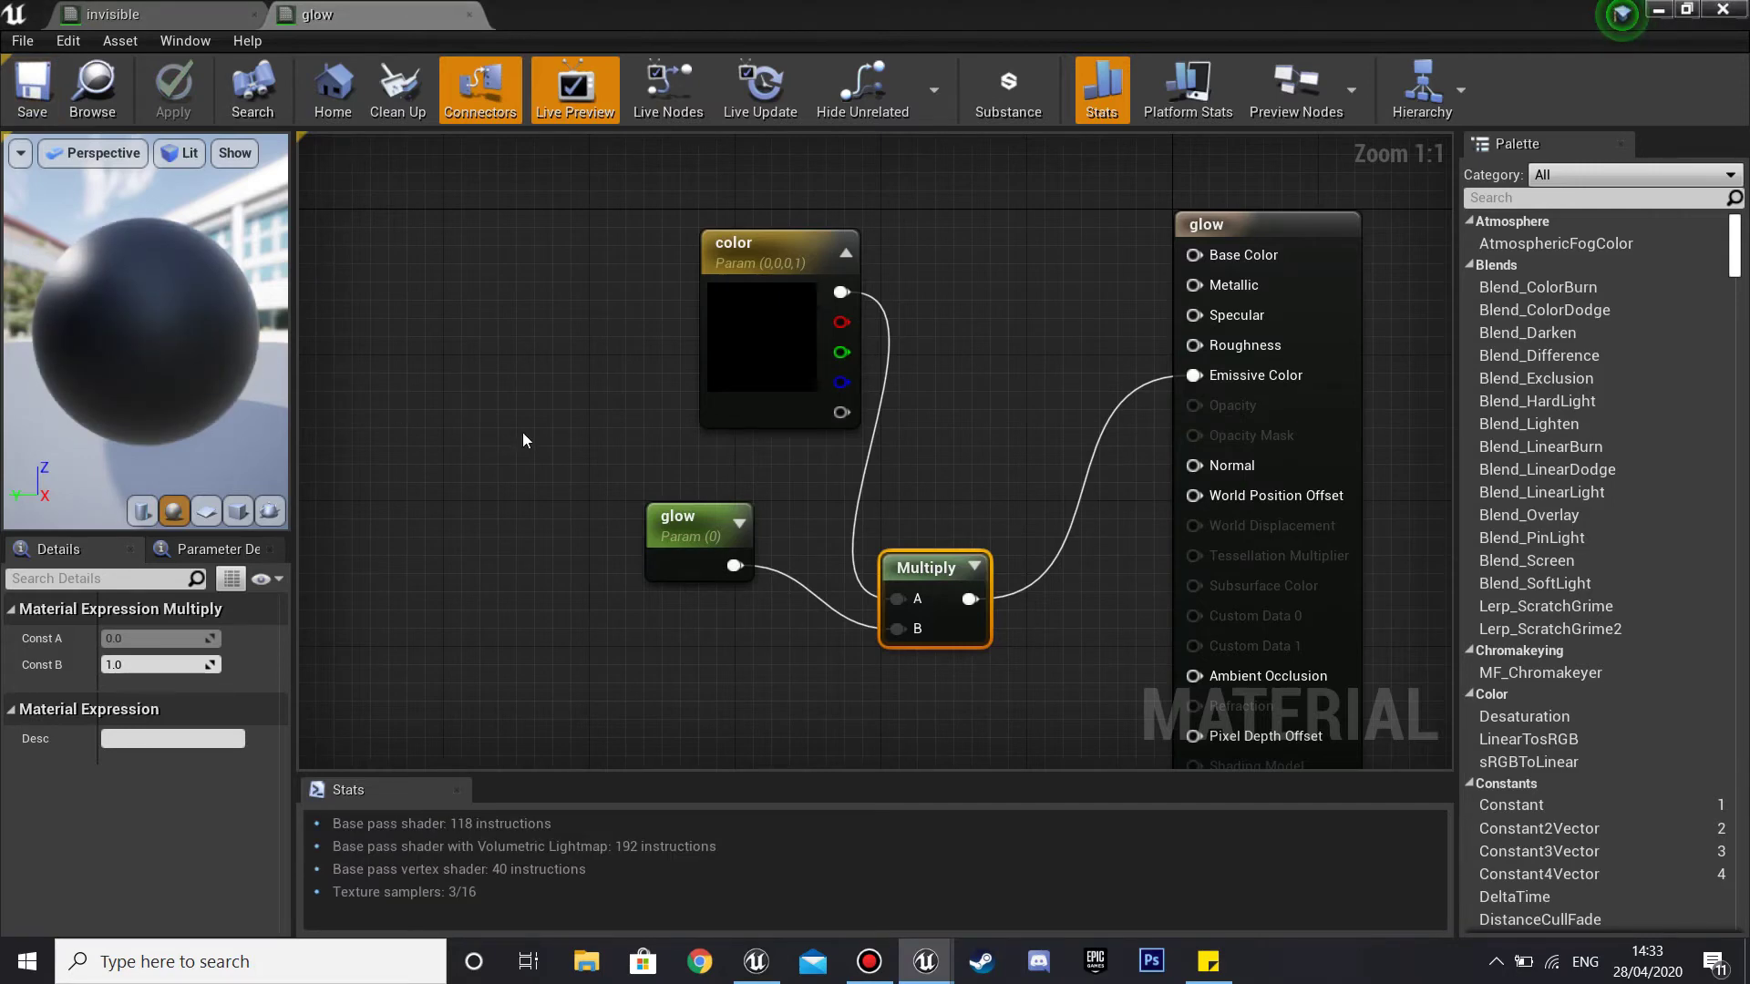
pyautogui.click(1744, 6)
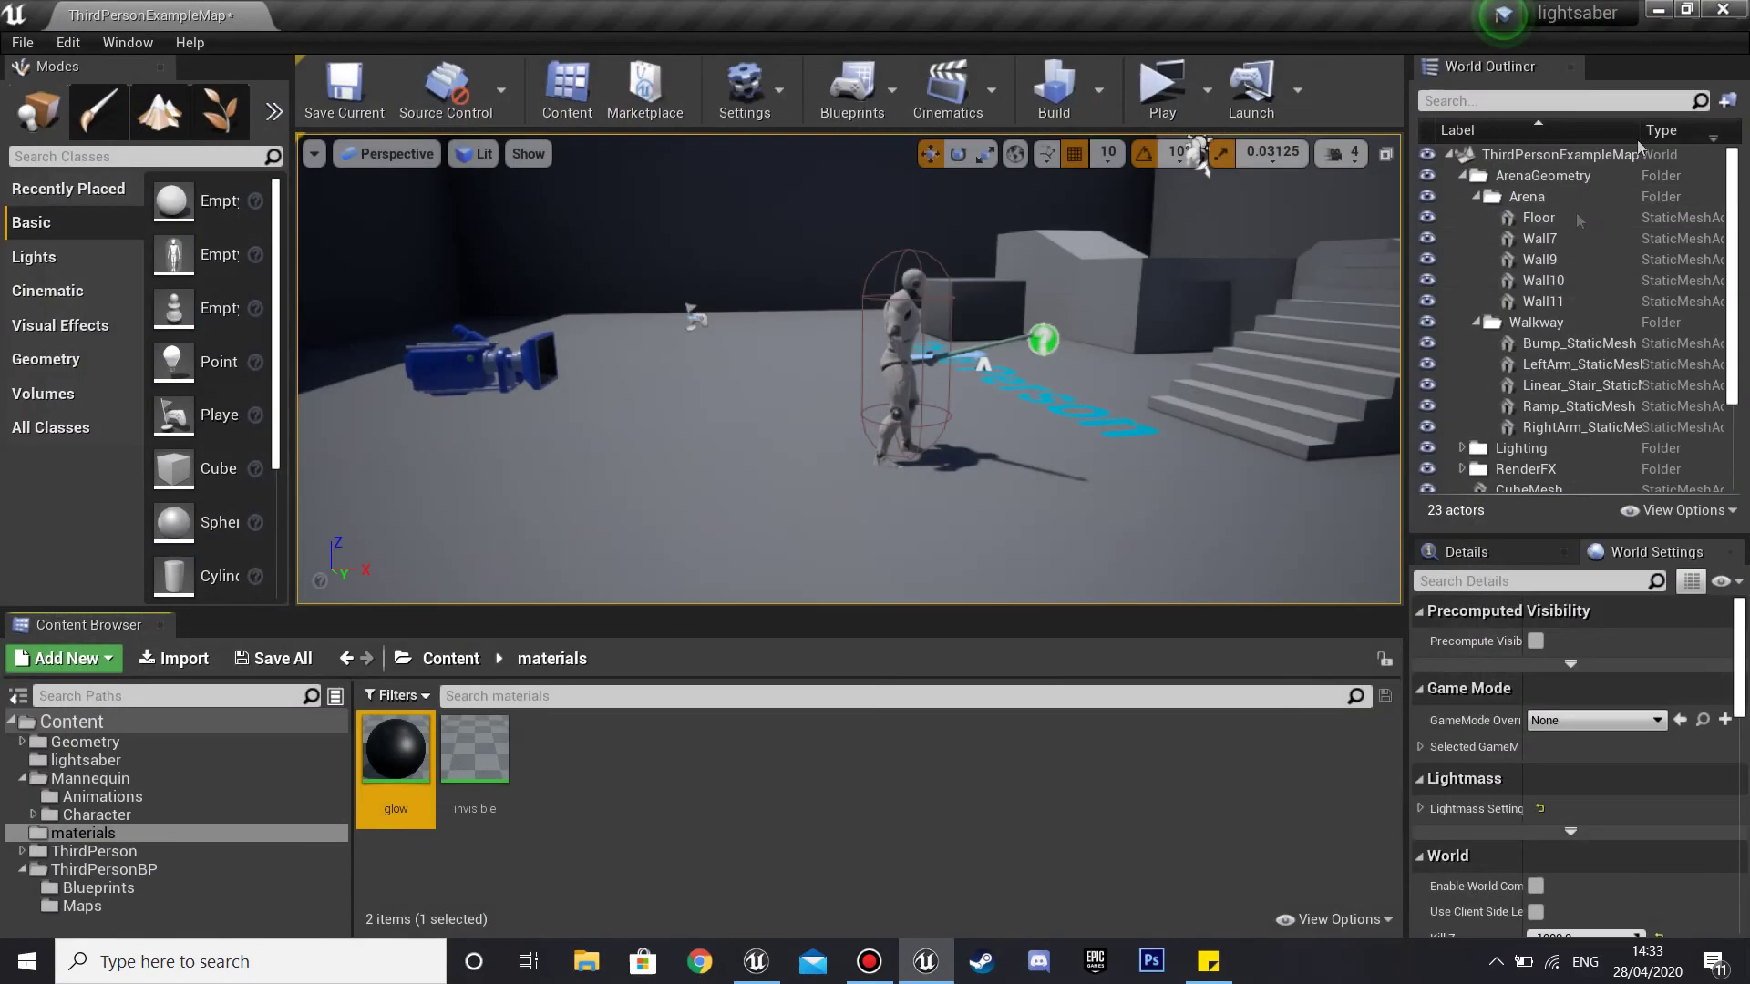
# Create a material instance from the glow material and name it purpleglow.
pyautogui.rightClick(398, 759)
pyautogui.click(573, 223)
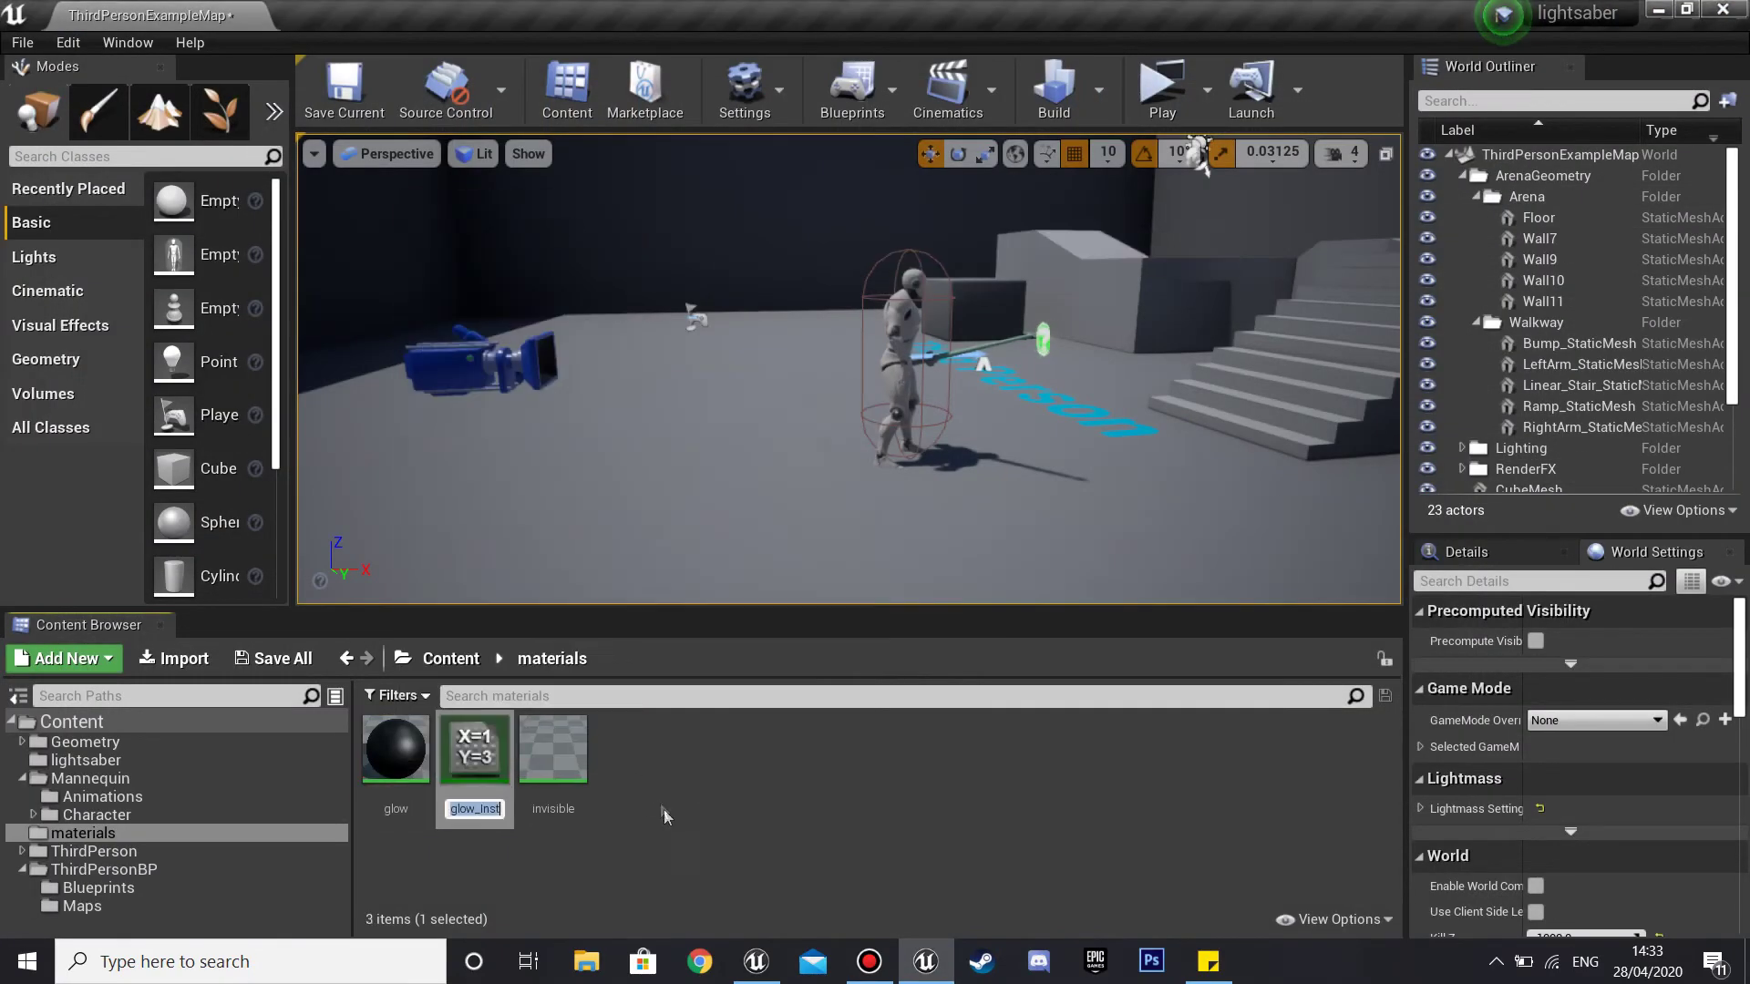
pyautogui.write('purpl')
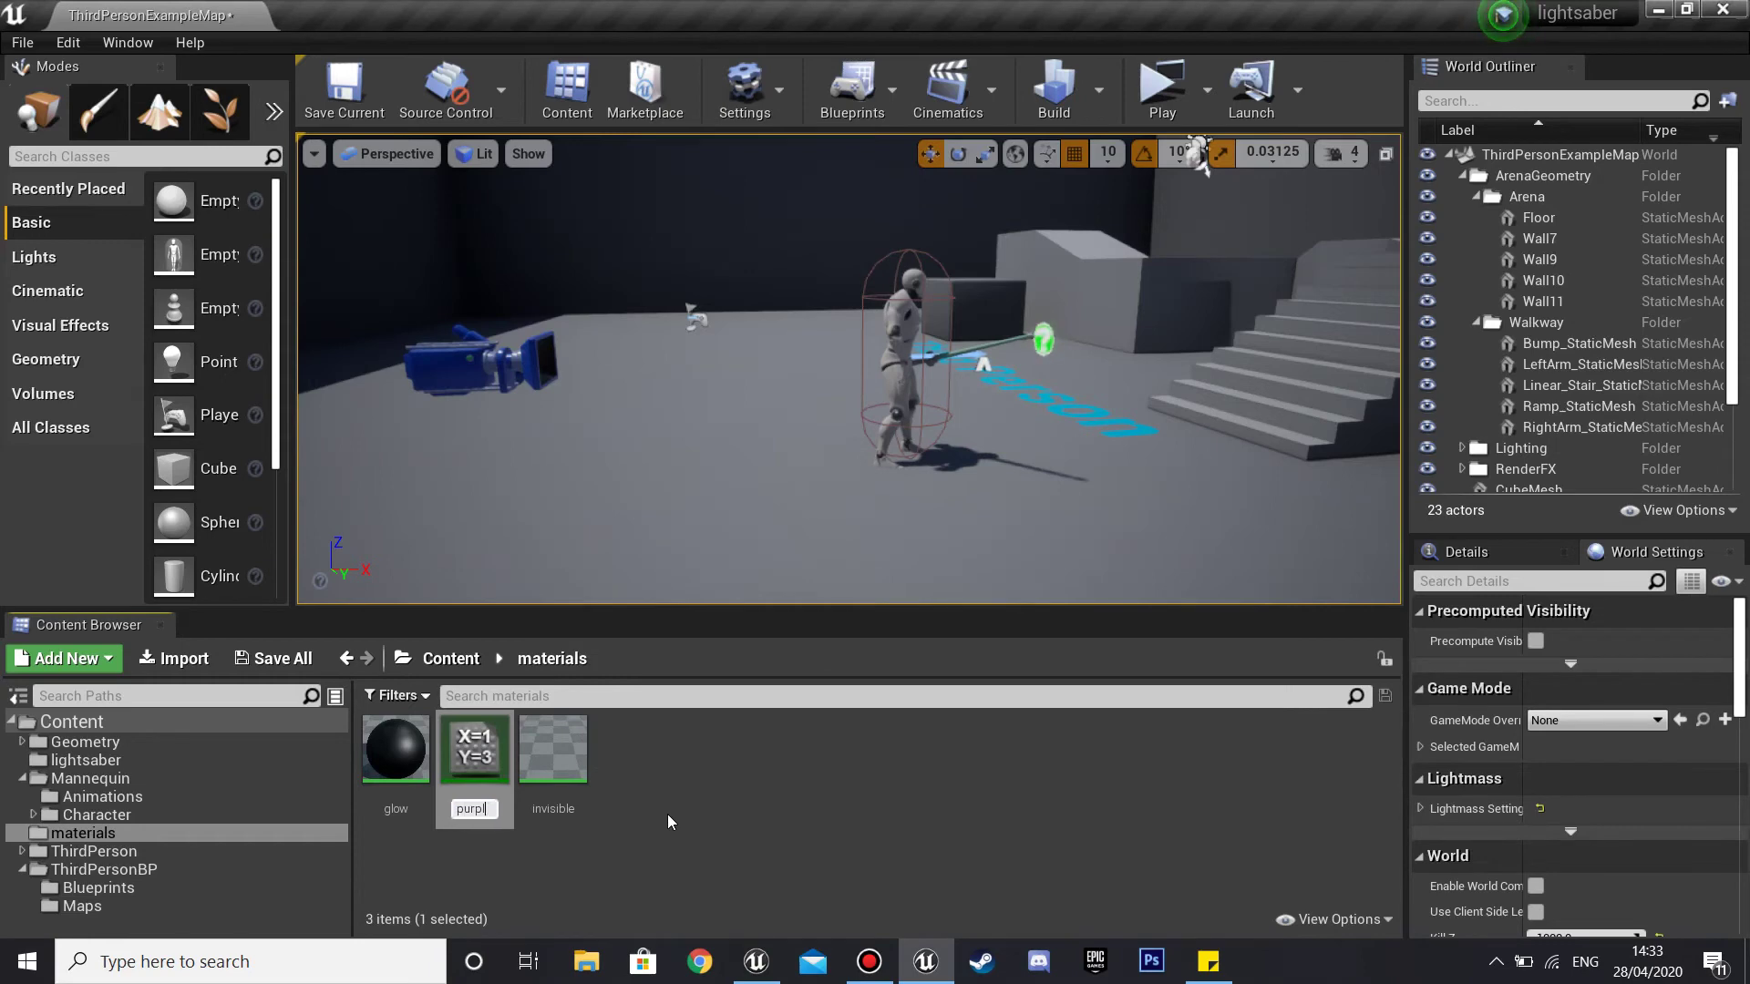
pyautogui.write('eglow')
pyautogui.press('Return')
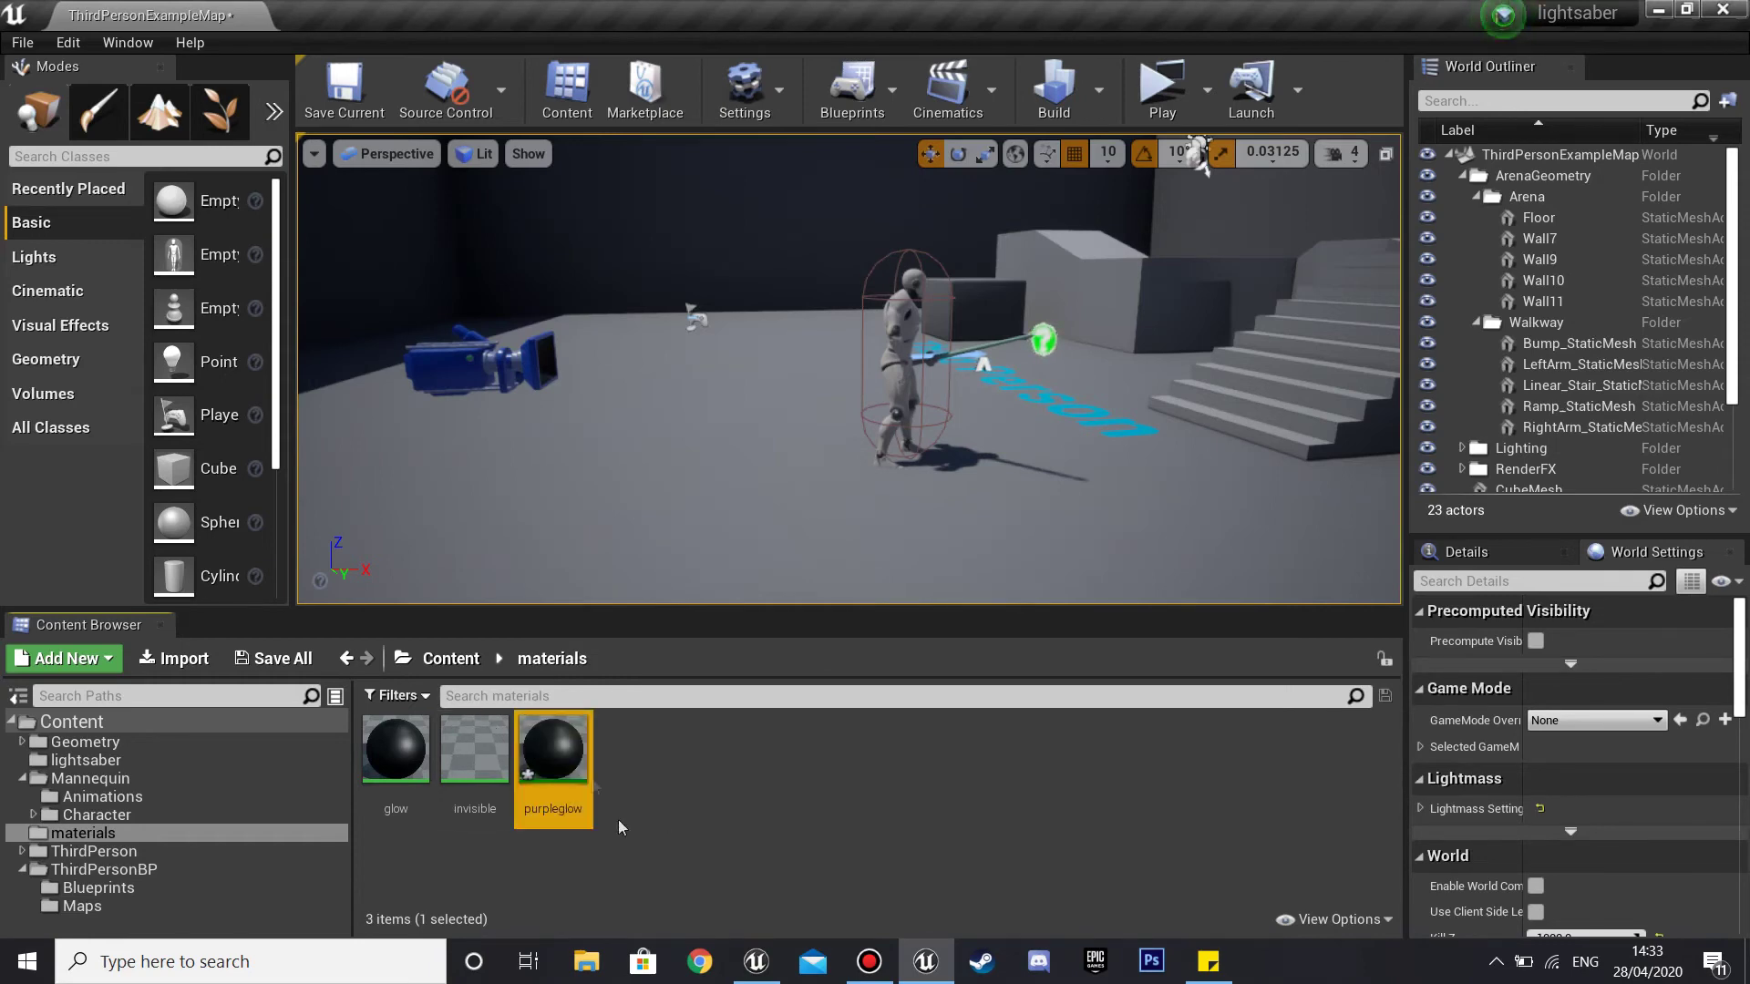
# Open purpleglow, enable its color and glow parameter overrides, and set color to full-brightness magenta, hex sRGB FE00FFFF.
pyautogui.doubleClick(571, 755)
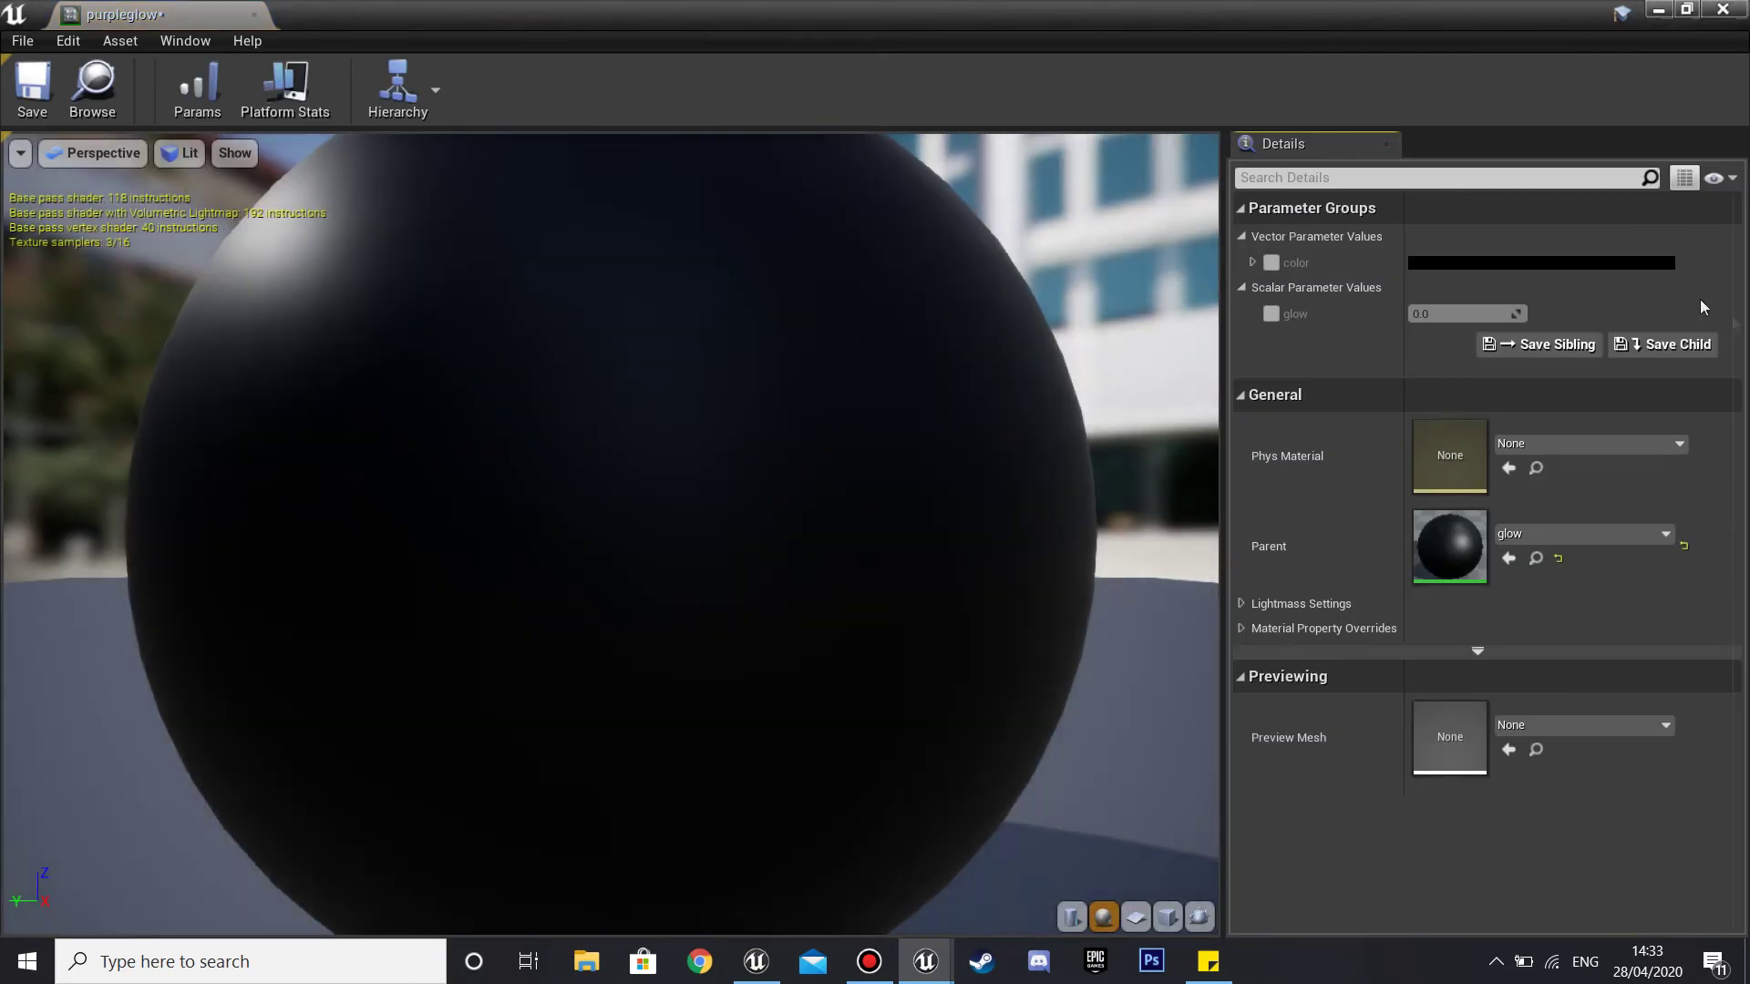
pyautogui.click(1271, 263)
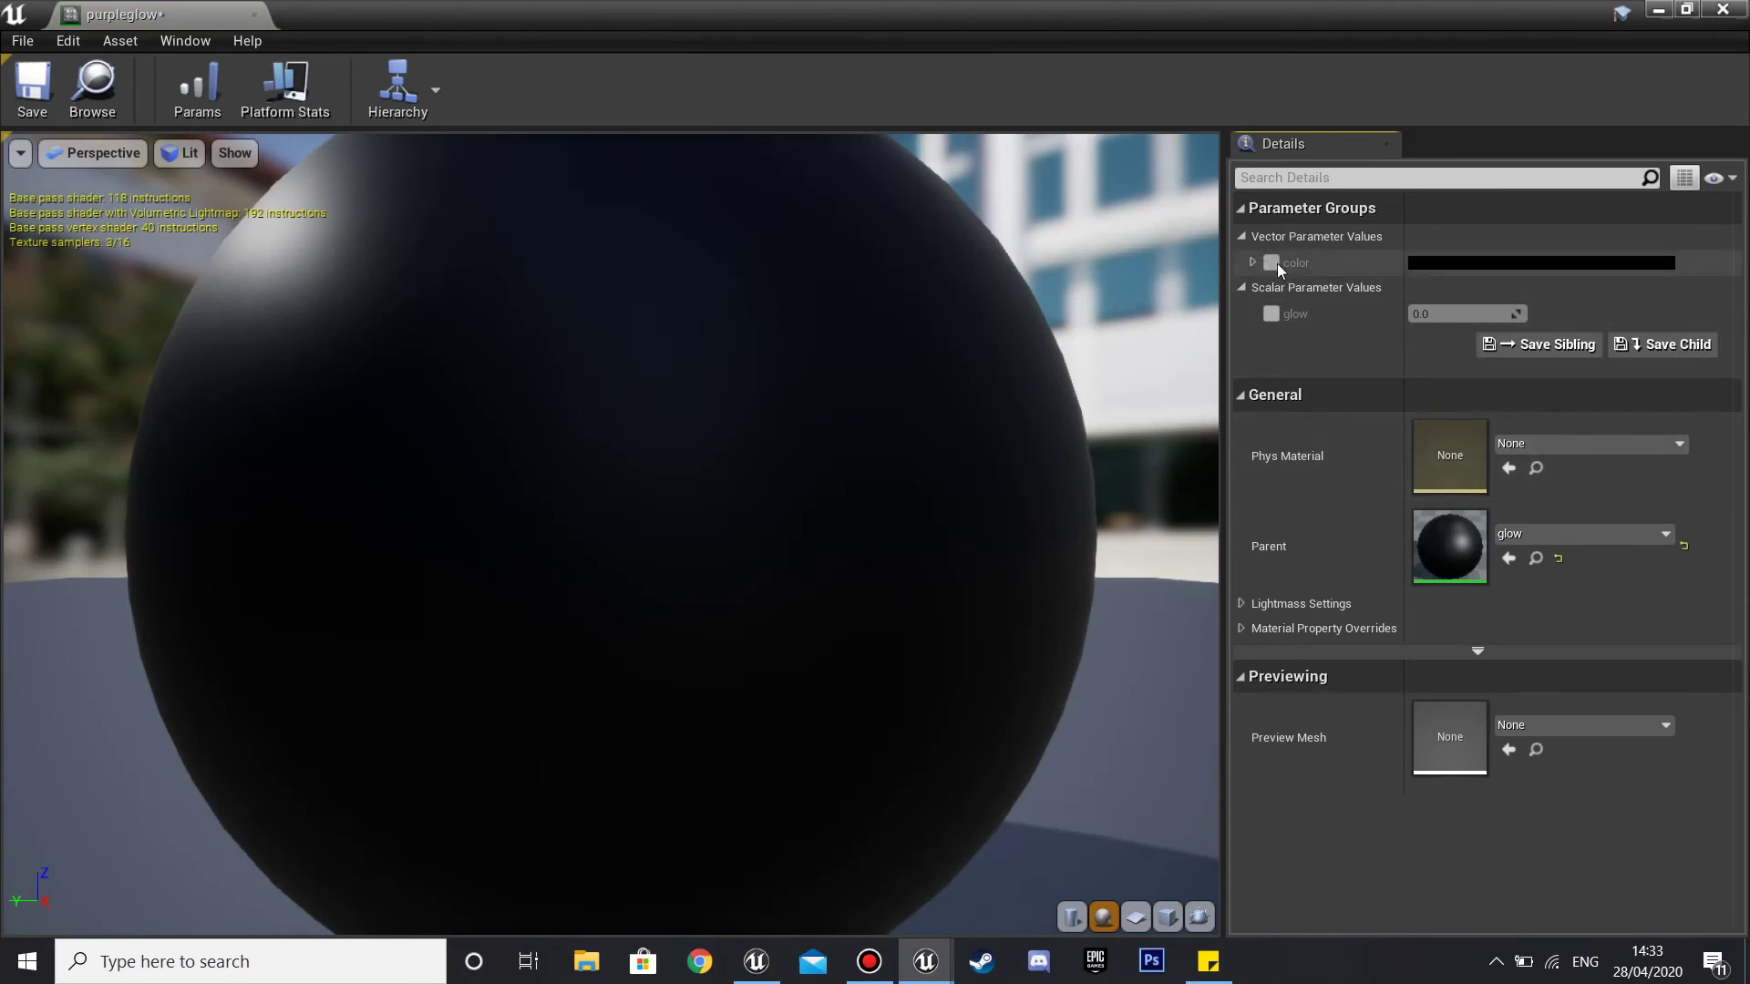
pyautogui.click(1272, 314)
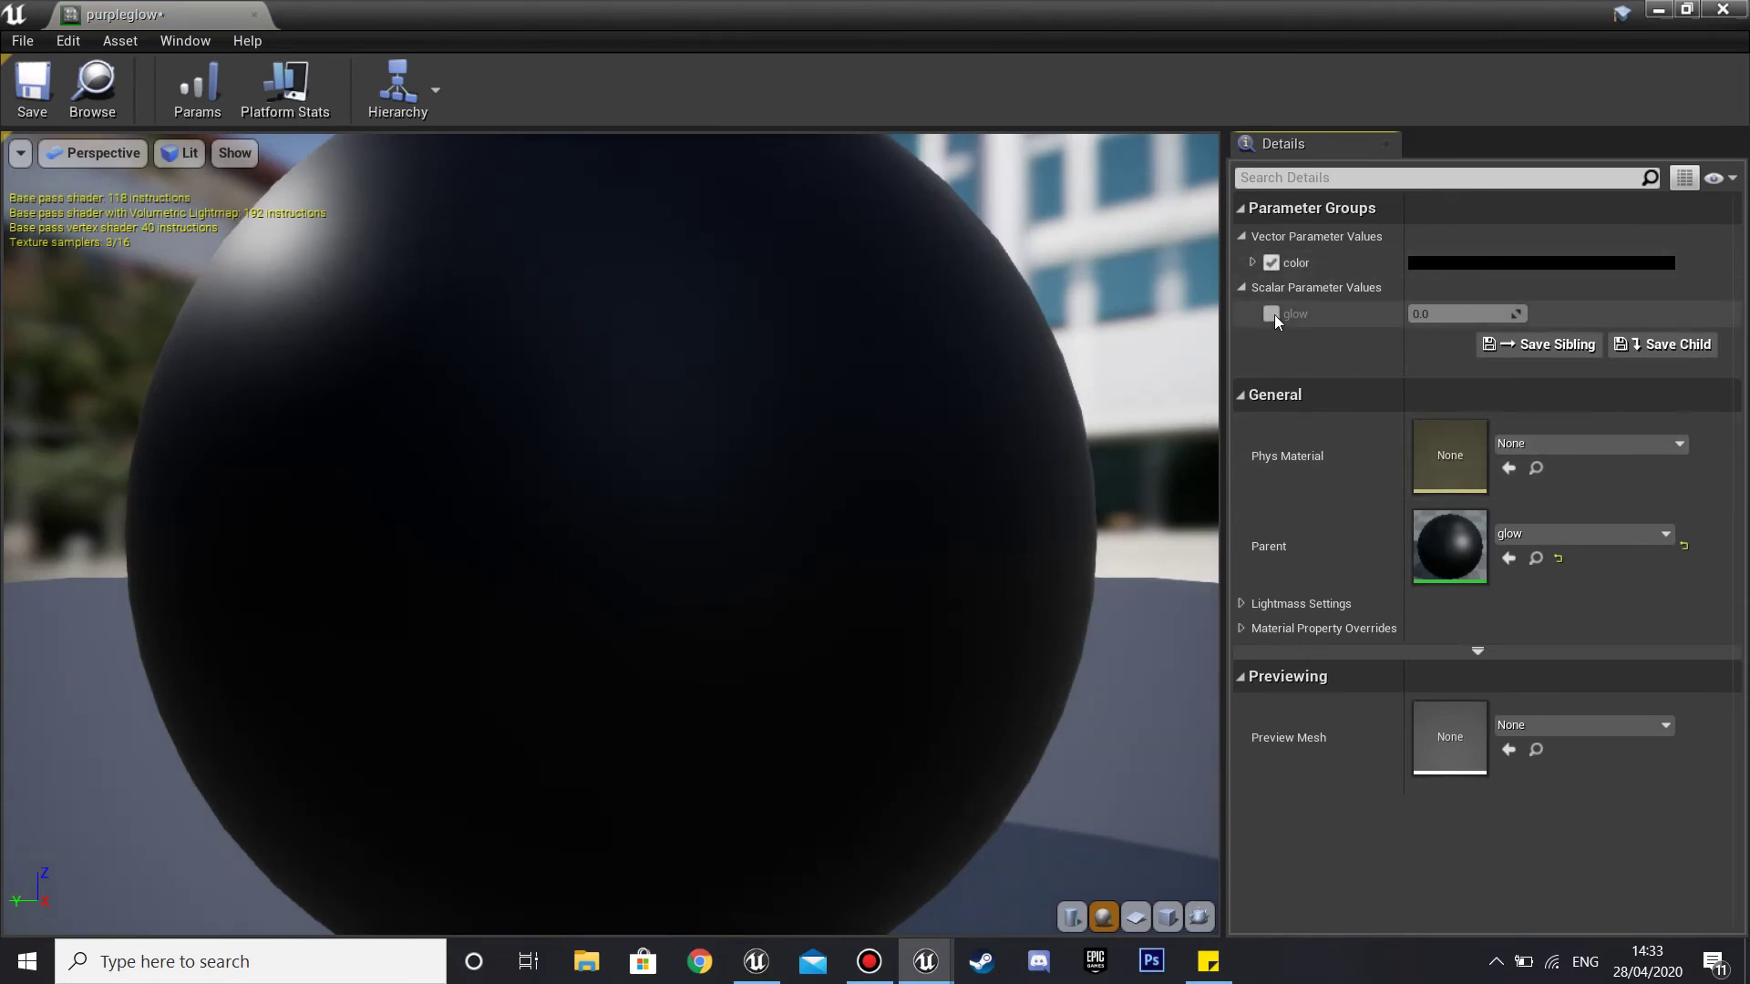
pyautogui.click(1448, 262)
pyautogui.moveTo(1148, 377); pyautogui.dragTo(1144, 354)
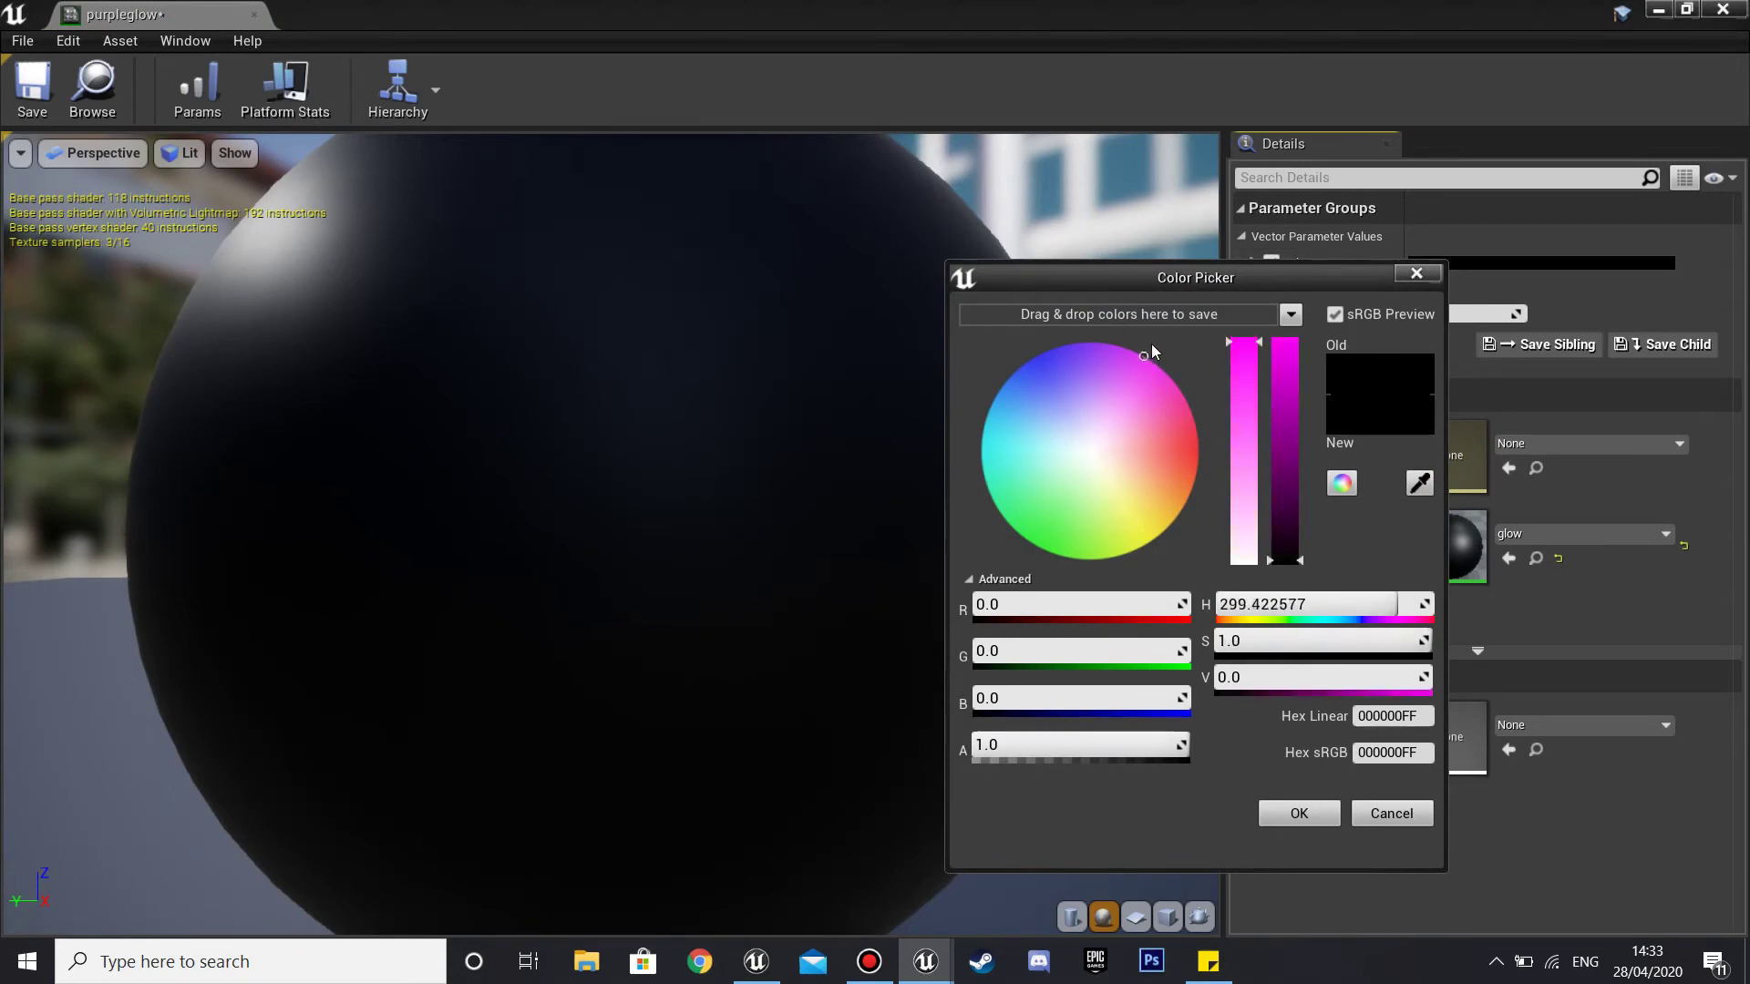
pyautogui.moveTo(1285, 335); pyautogui.dragTo(1301, 301)
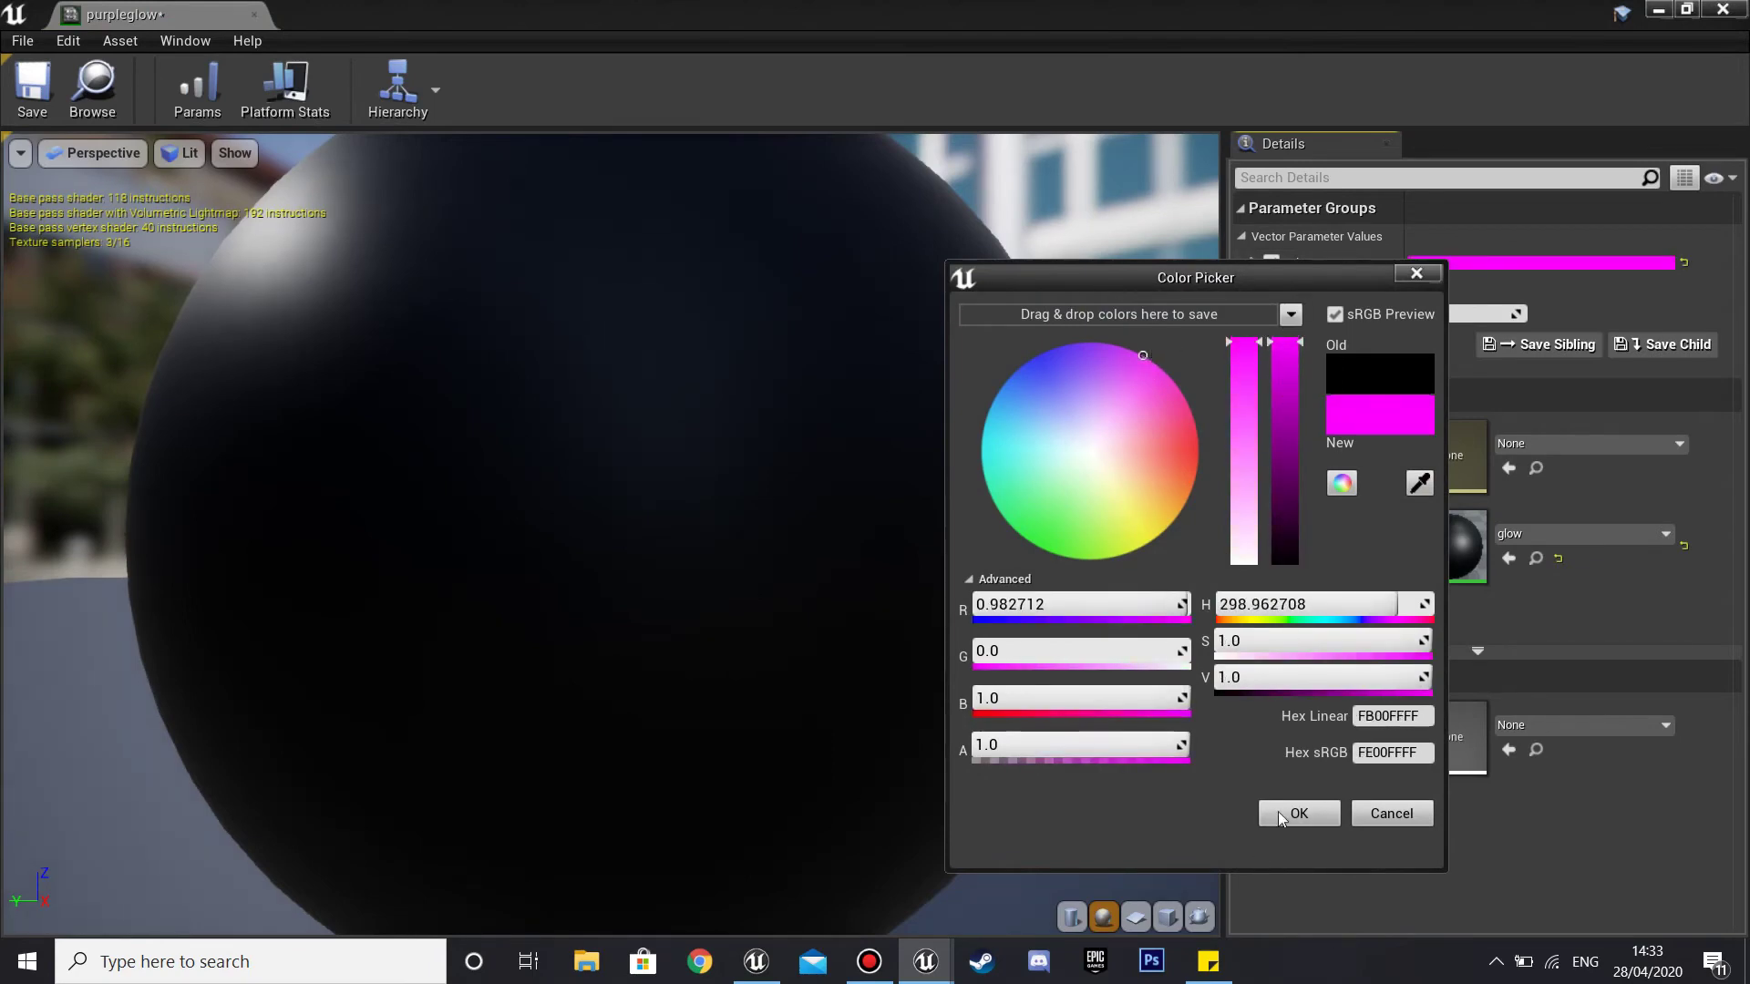
pyautogui.click(1299, 813)
# Set purpleglow's glow parameter to 50, then save the material instance and close its editor.
pyautogui.click(1453, 312)
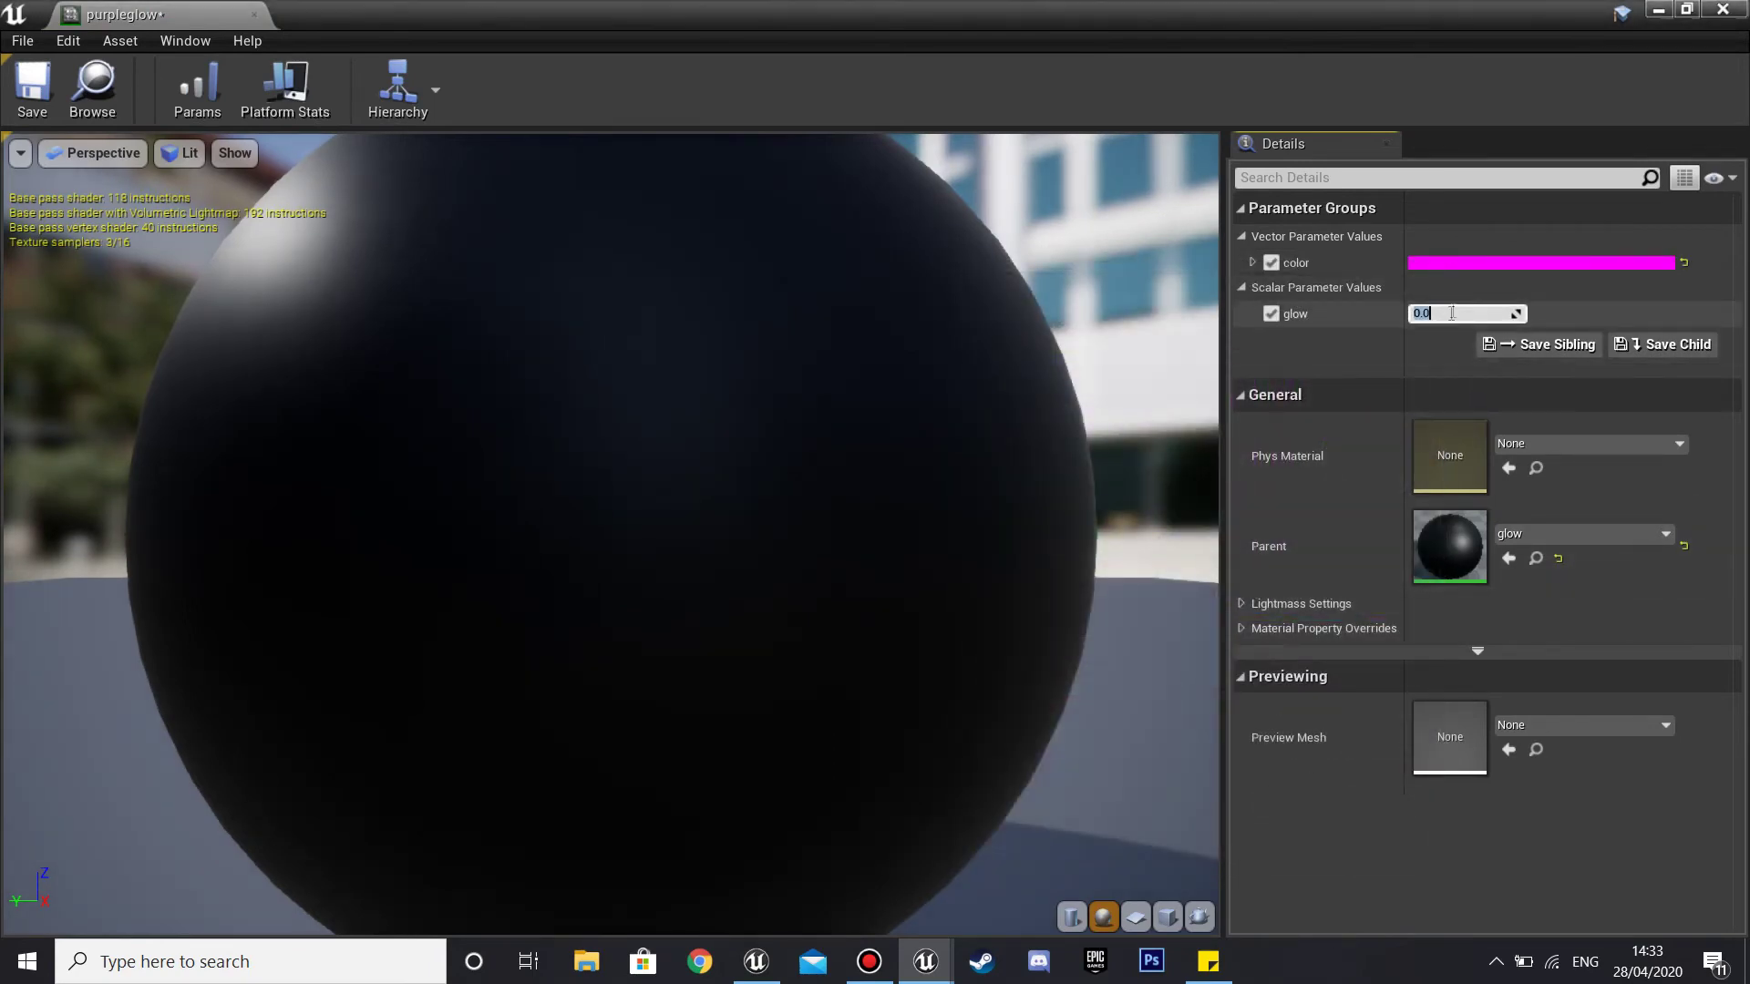
pyautogui.write('50')
pyautogui.press('Return')
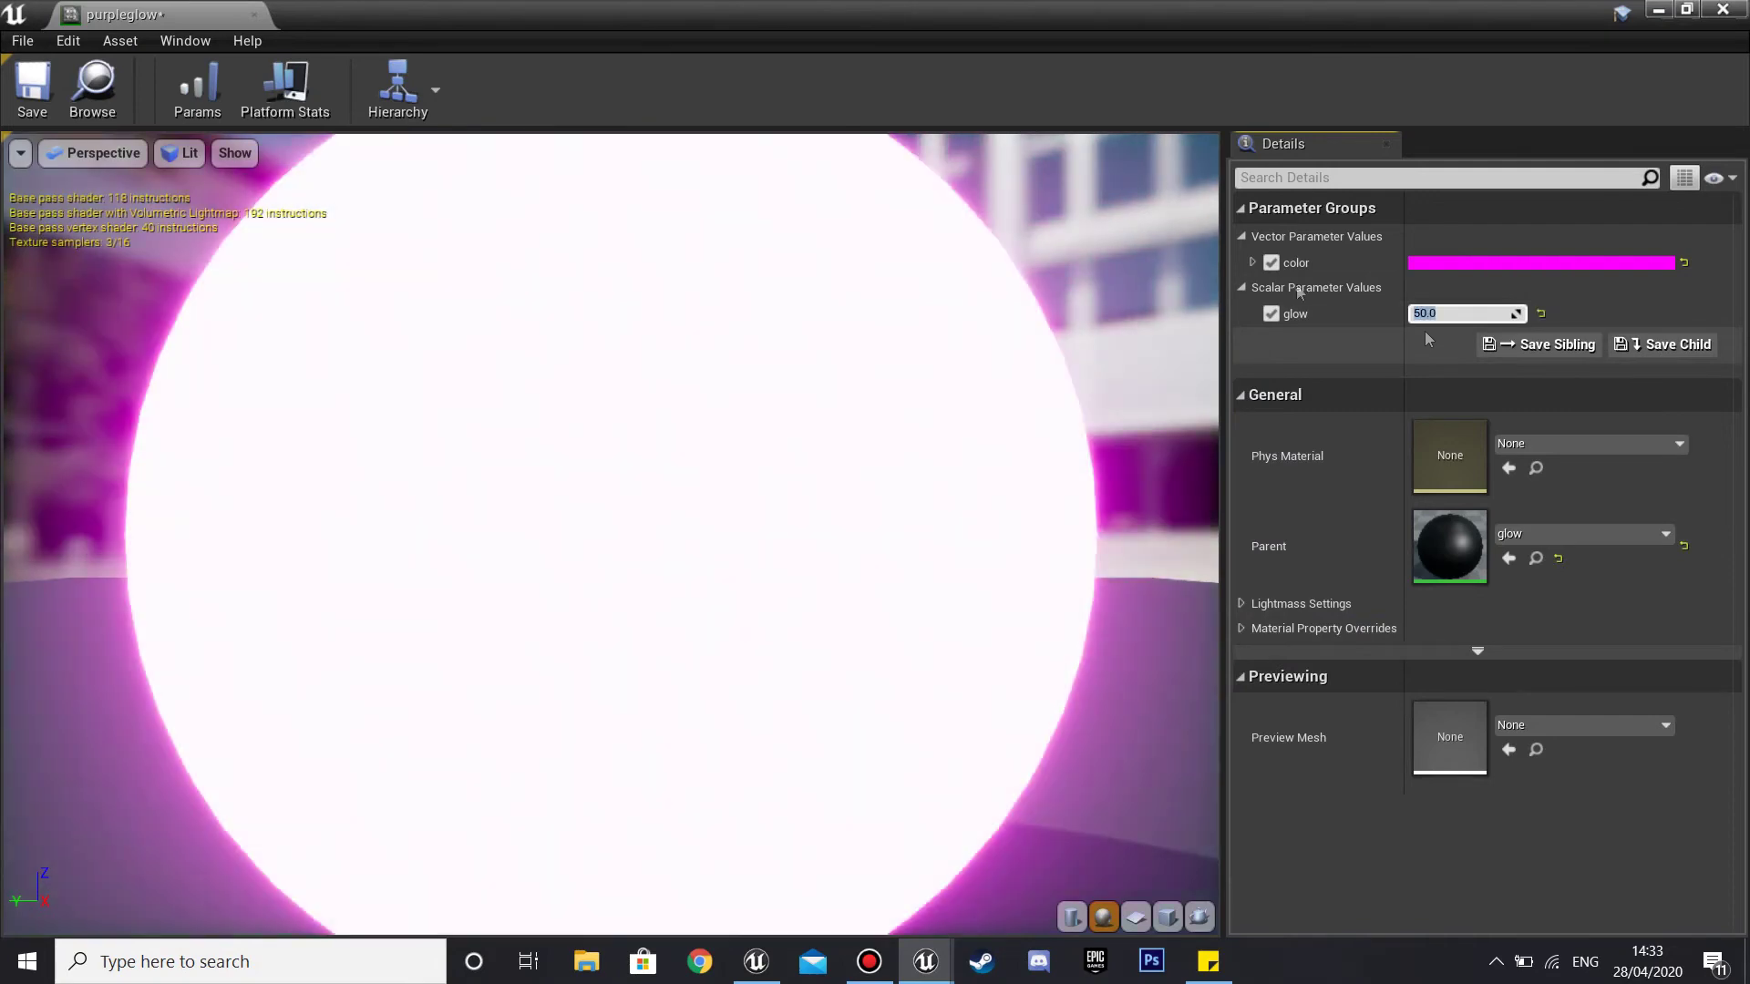
pyautogui.click(32, 87)
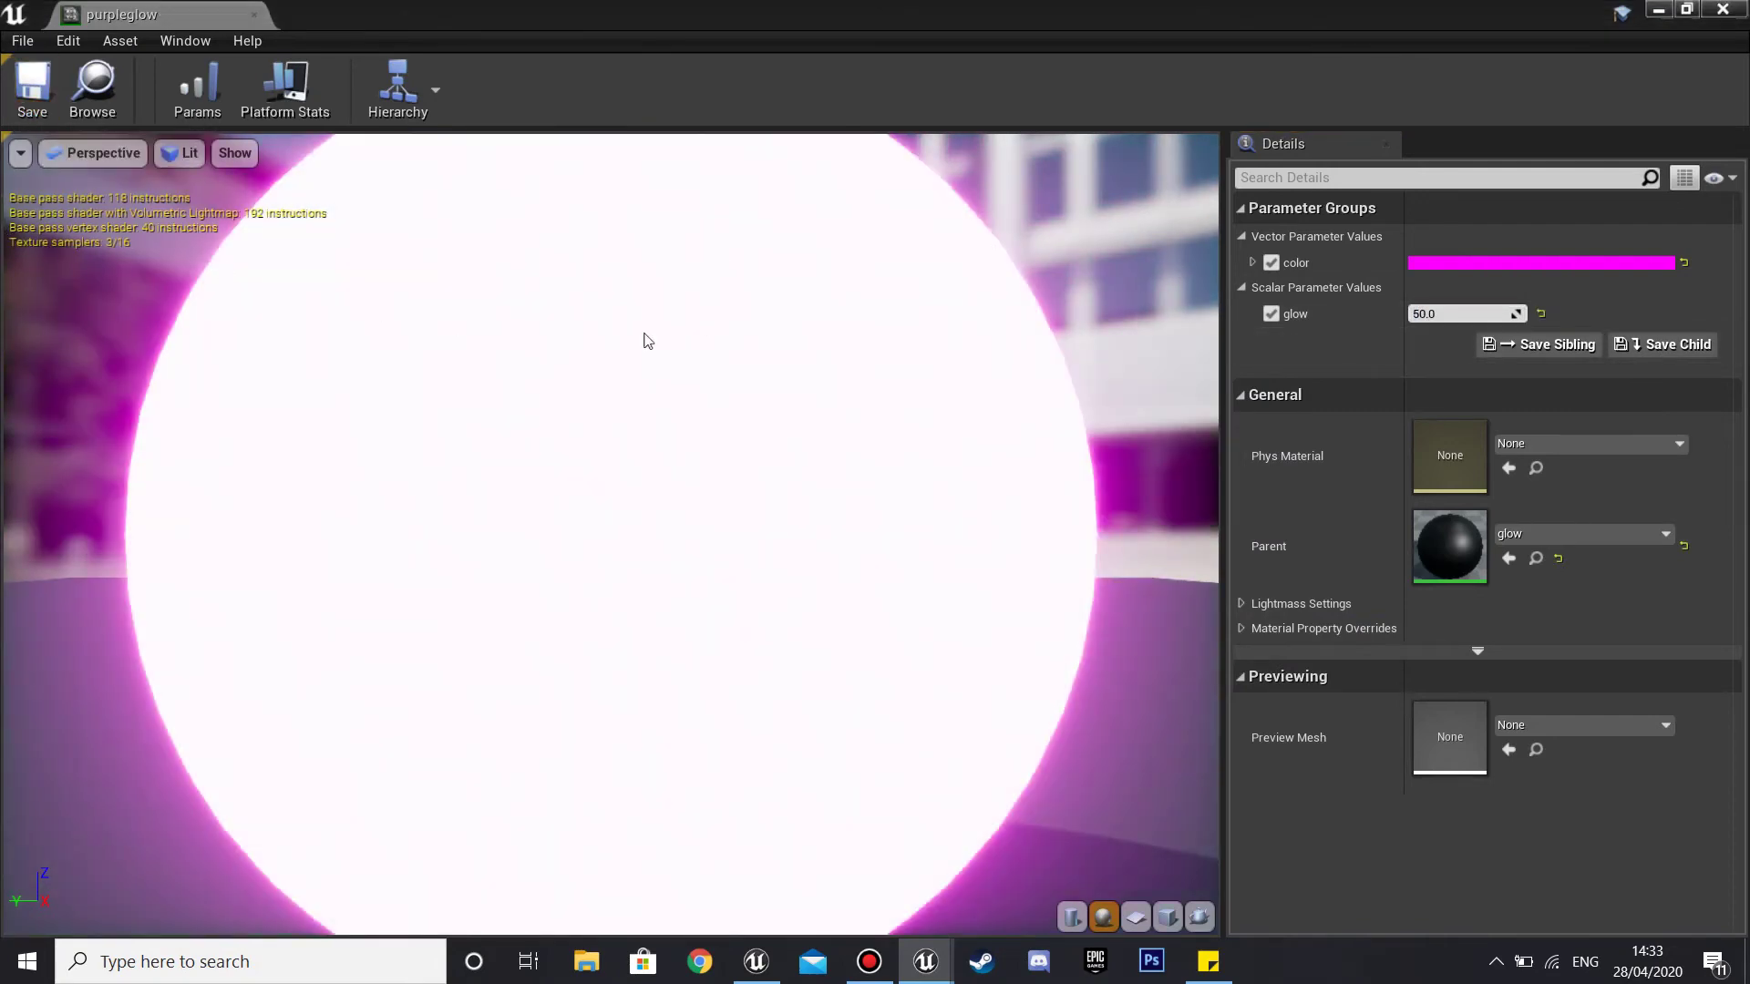
pyautogui.click(1721, 9)
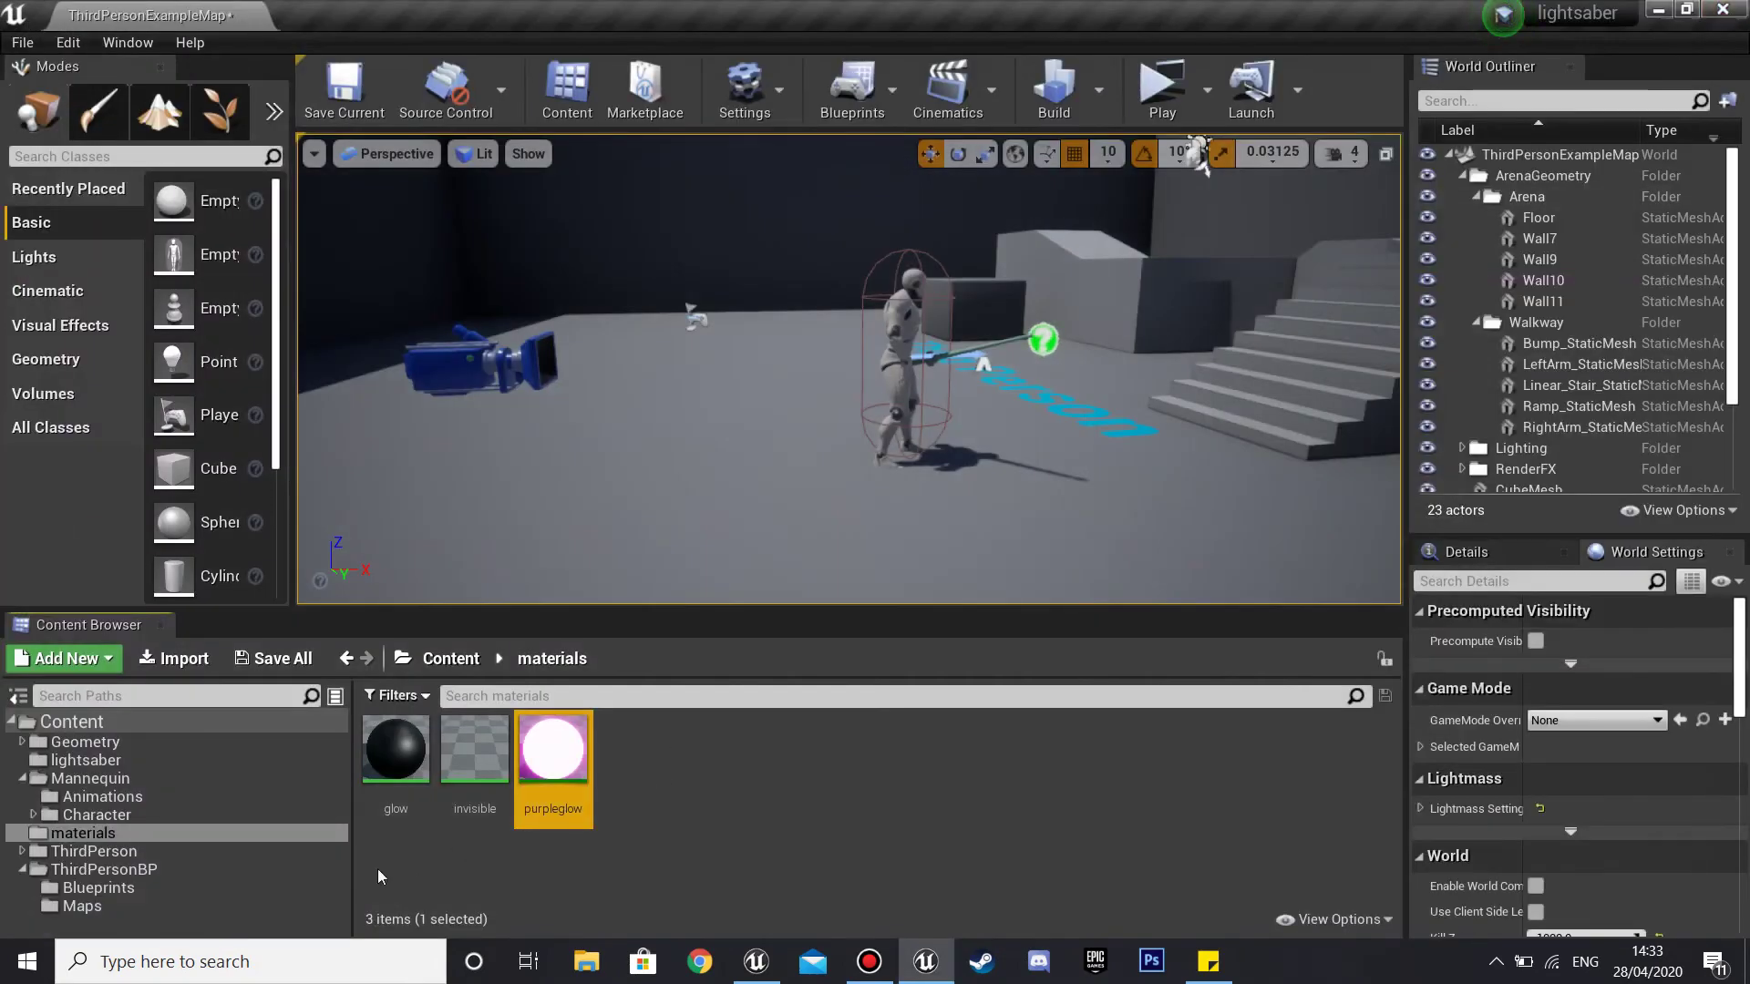
# Open the ThirdPersonCharacter blueprint and display the character with its lightsaber in the 3D viewport.
pyautogui.click(207, 886)
pyautogui.doubleClick(396, 749)
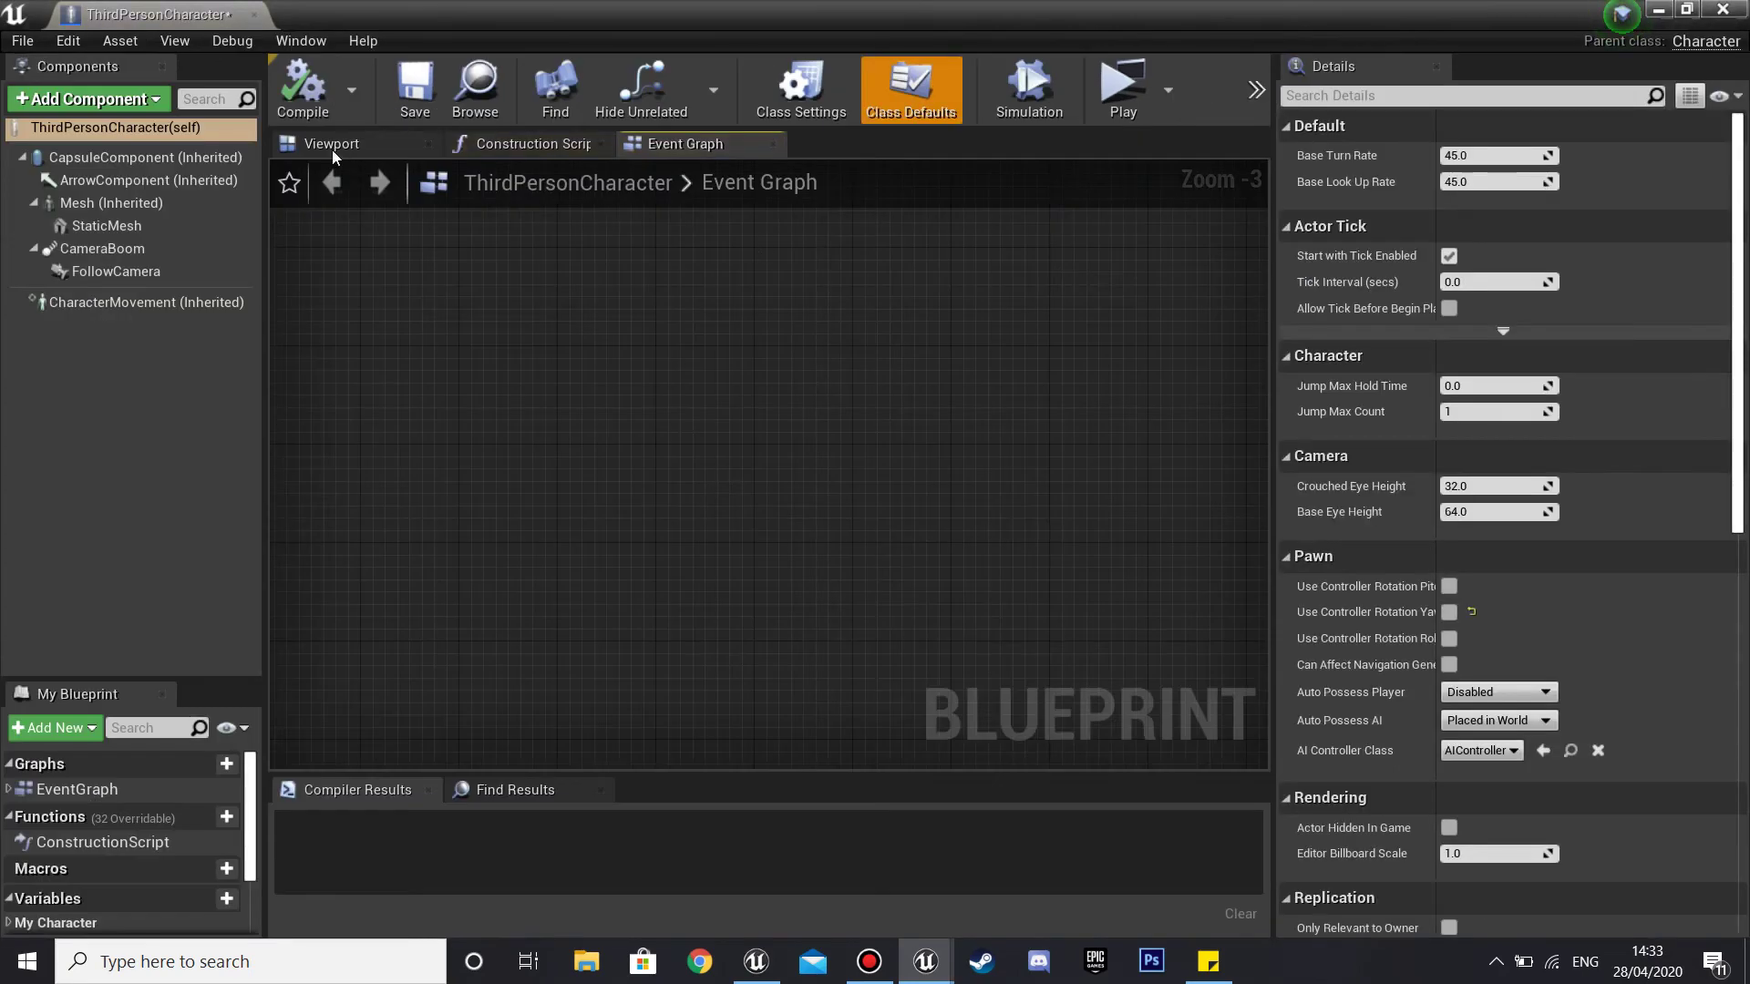
pyautogui.click(332, 150)
pyautogui.scroll(5, 806, 407)
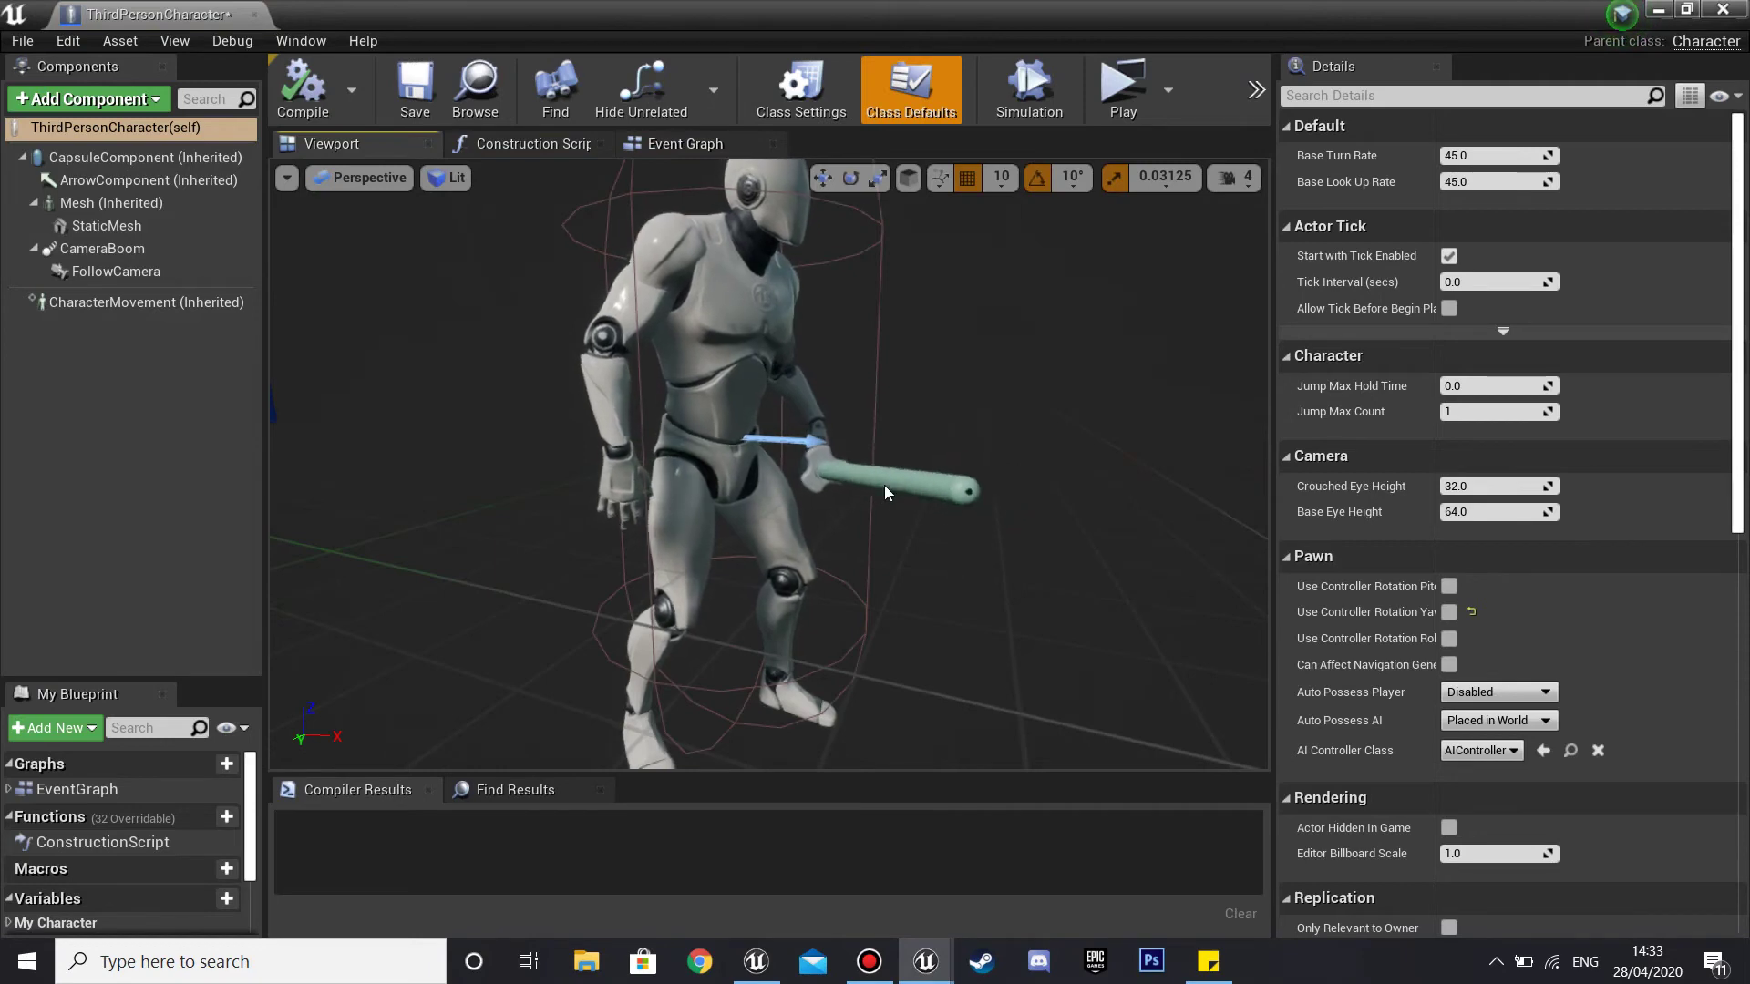
pyautogui.scroll(3, 885, 492)
# Assign the invisible material to Element 0 of the lightsaber StaticMesh component.
pyautogui.click(107, 225)
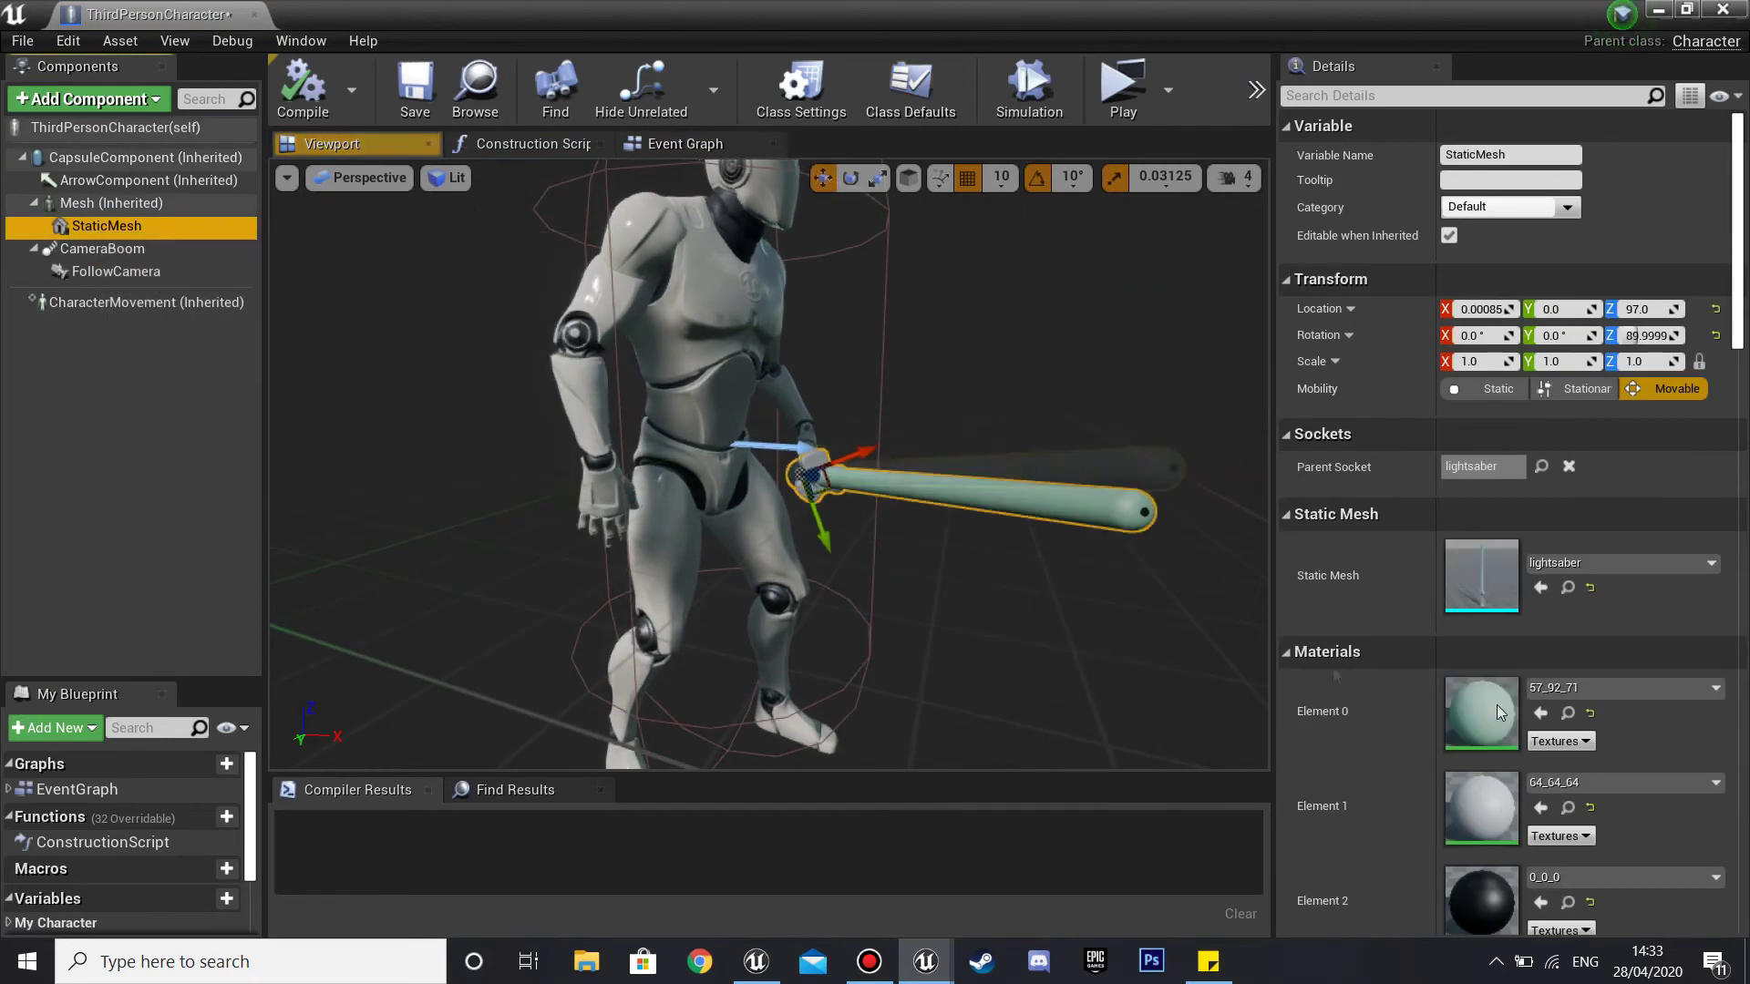
pyautogui.click(1597, 687)
pyautogui.write('inv')
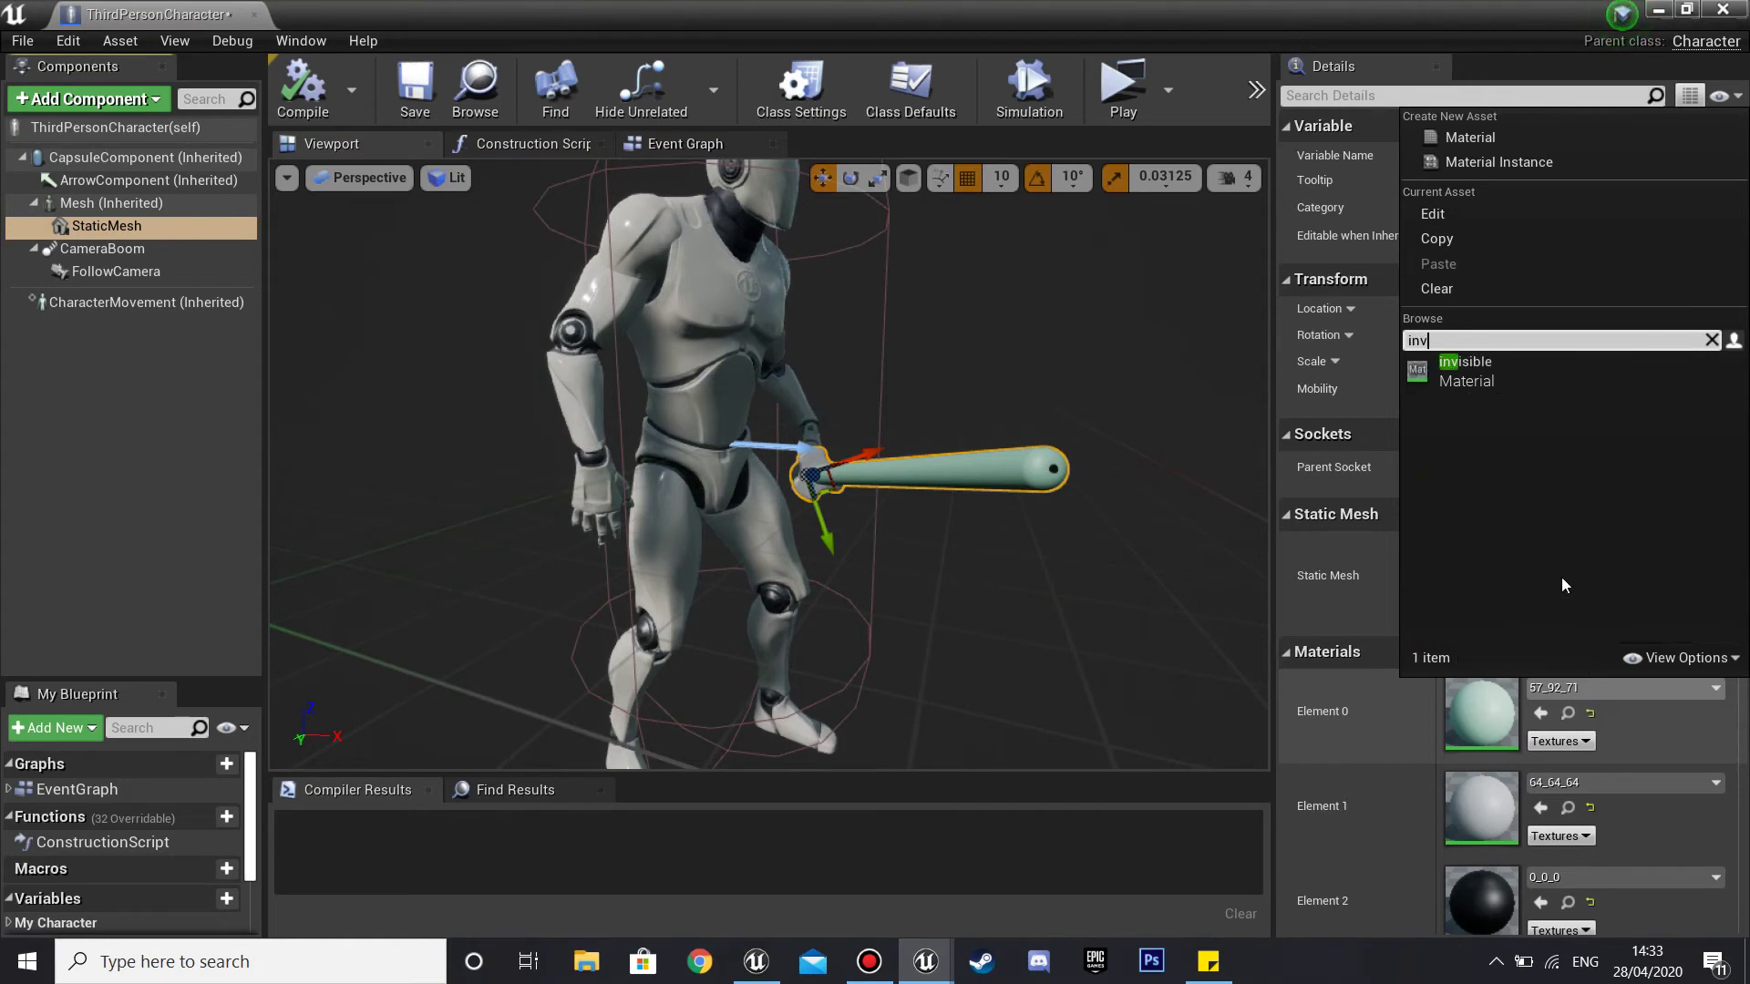
pyautogui.click(1509, 368)
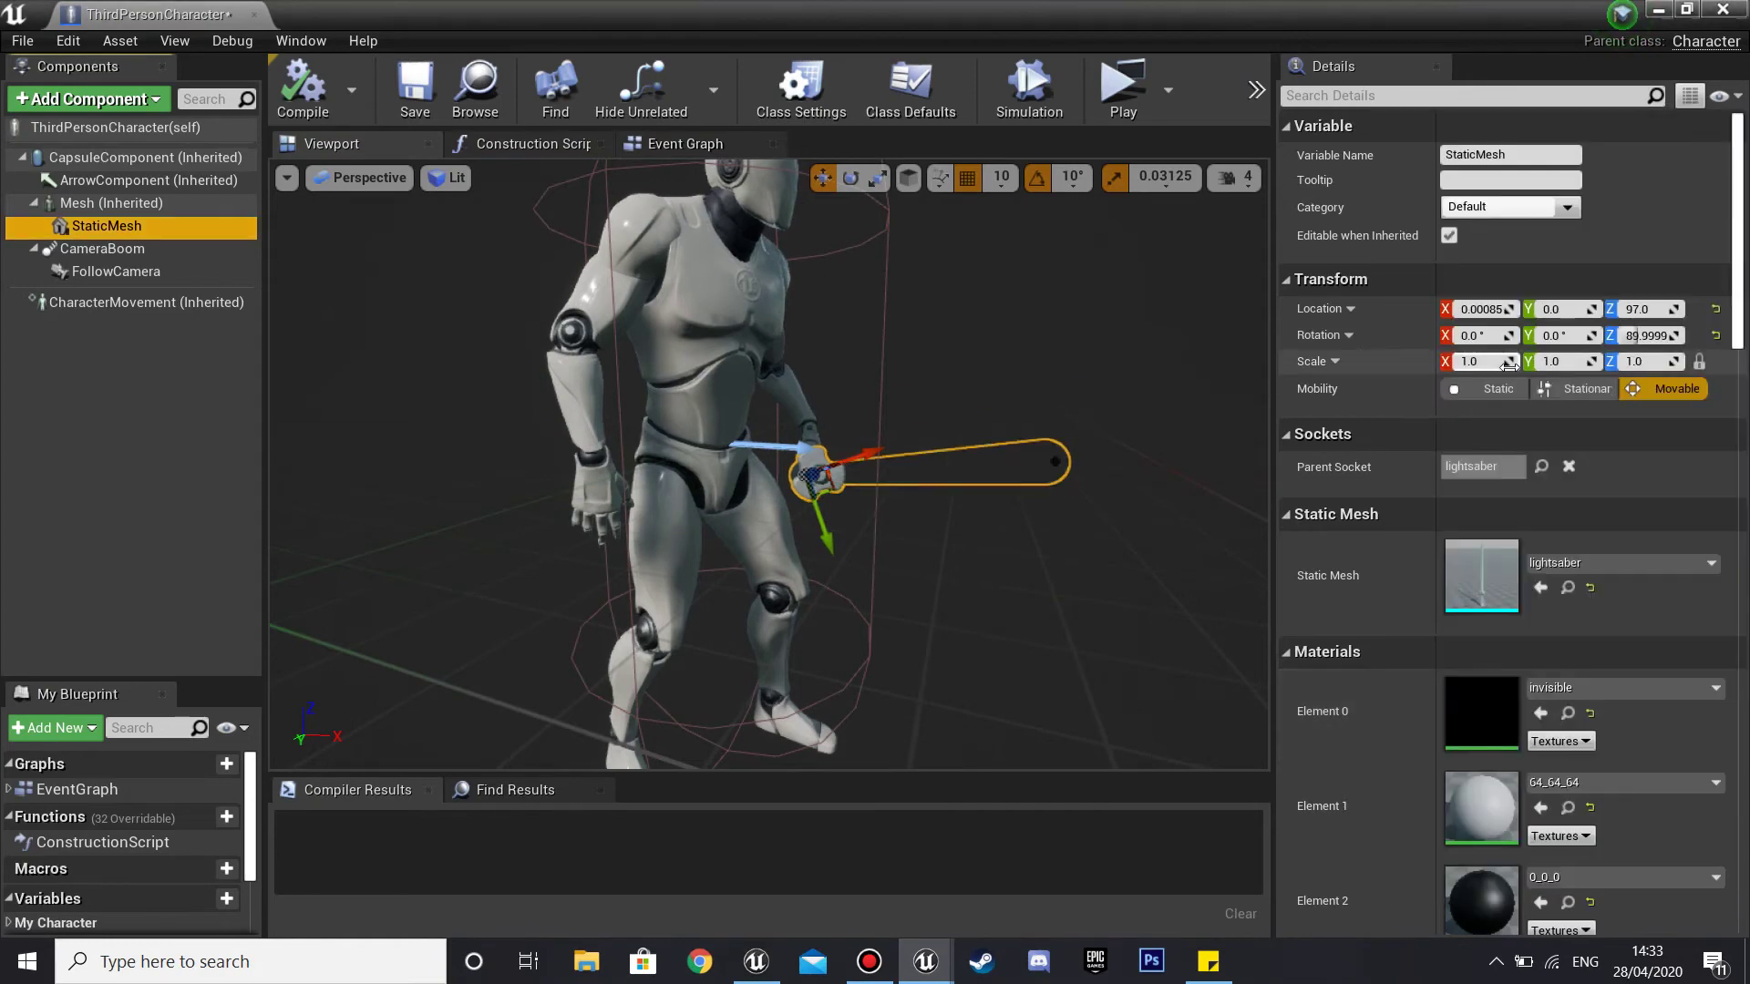
# Add a Z keyboard event node in an empty area of the character's Event Graph.
pyautogui.click(669, 148)
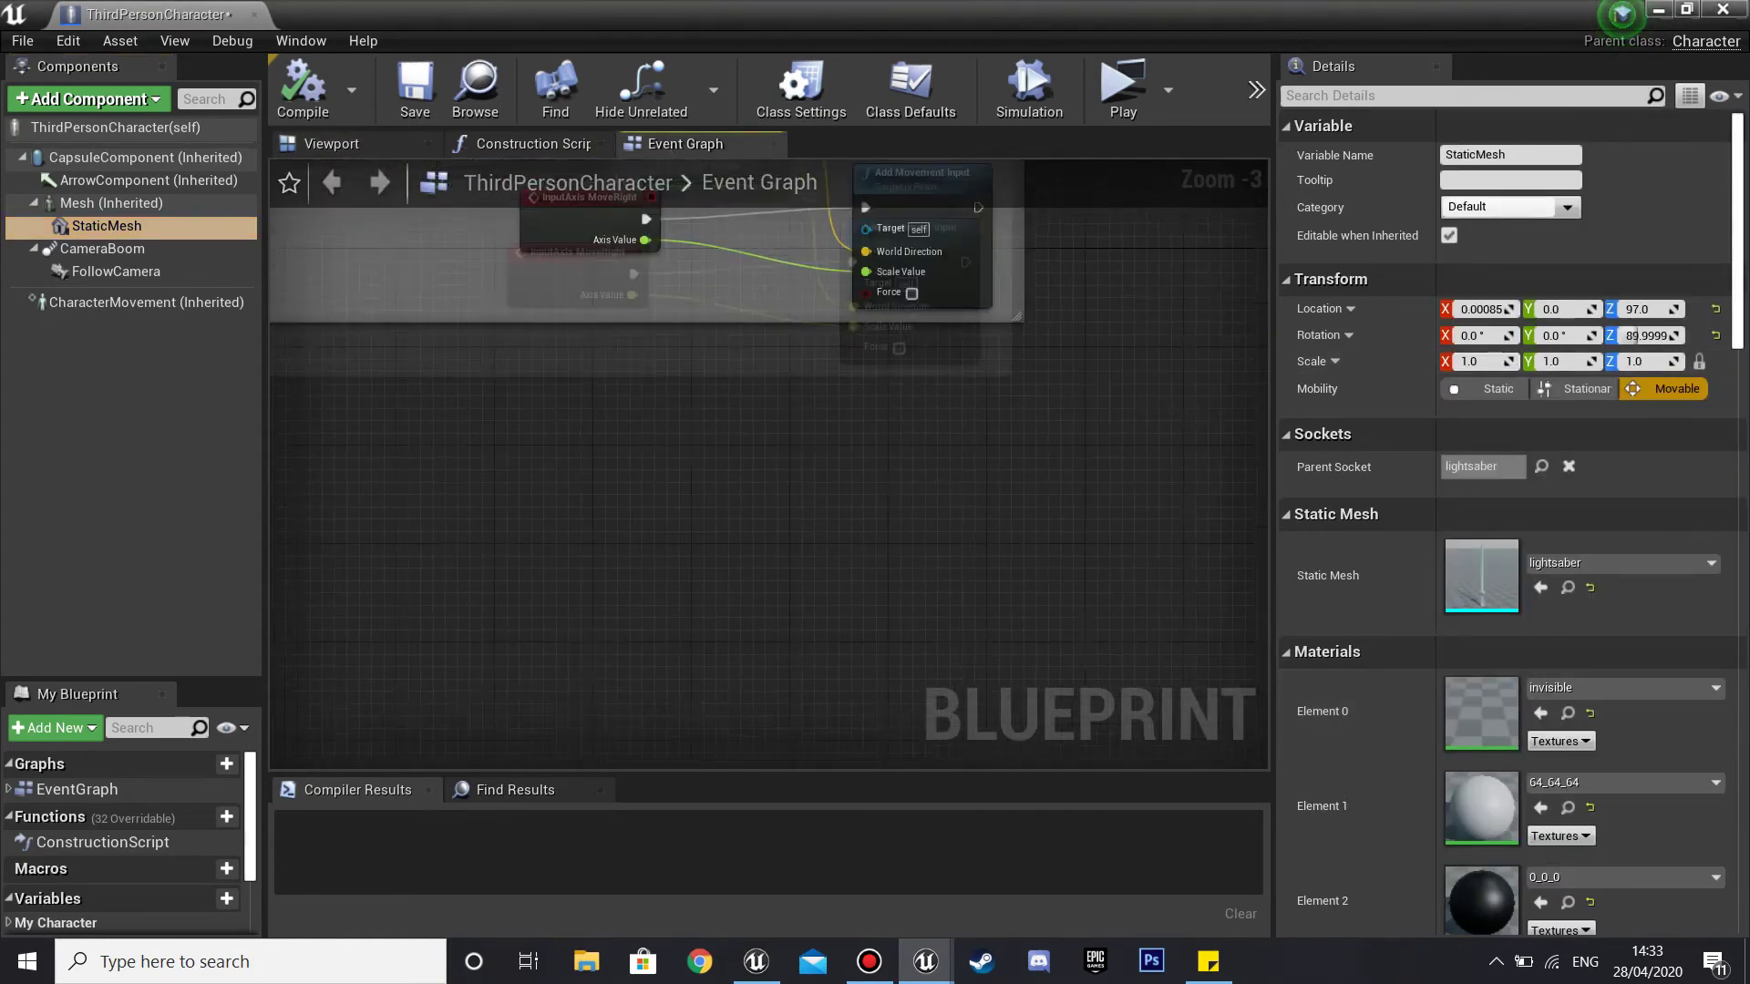
pyautogui.rightClick(801, 499)
pyautogui.write('z key')
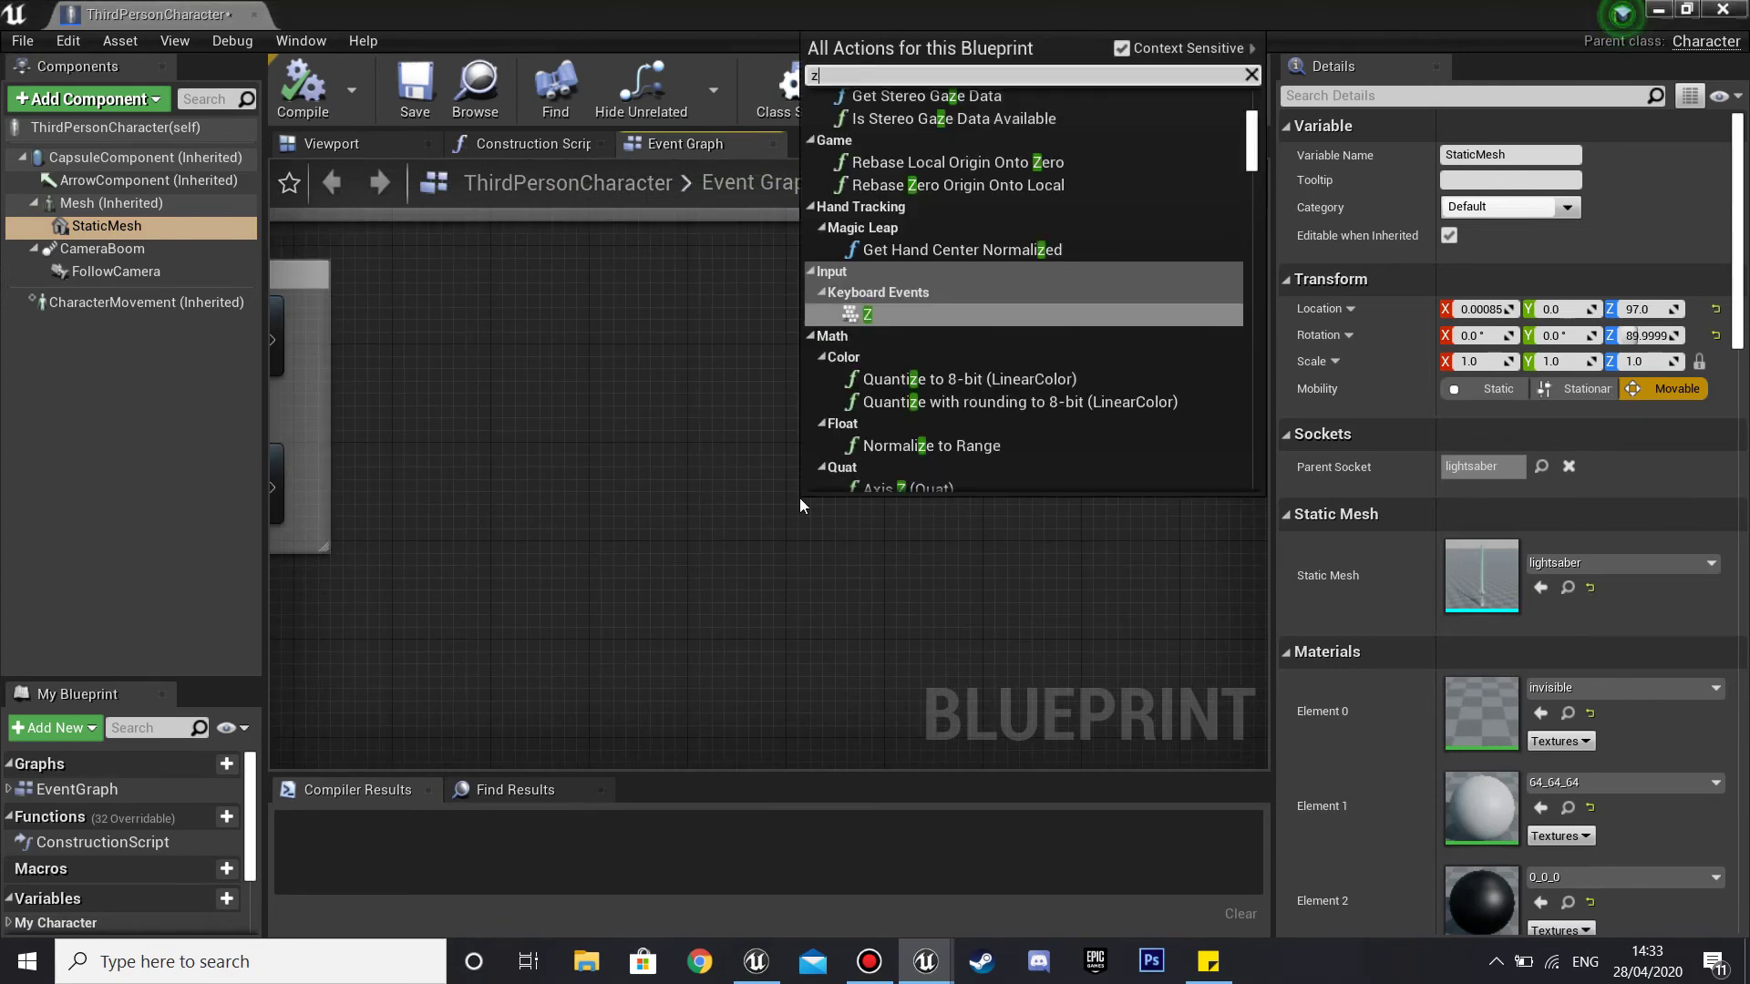
pyautogui.press('Return')
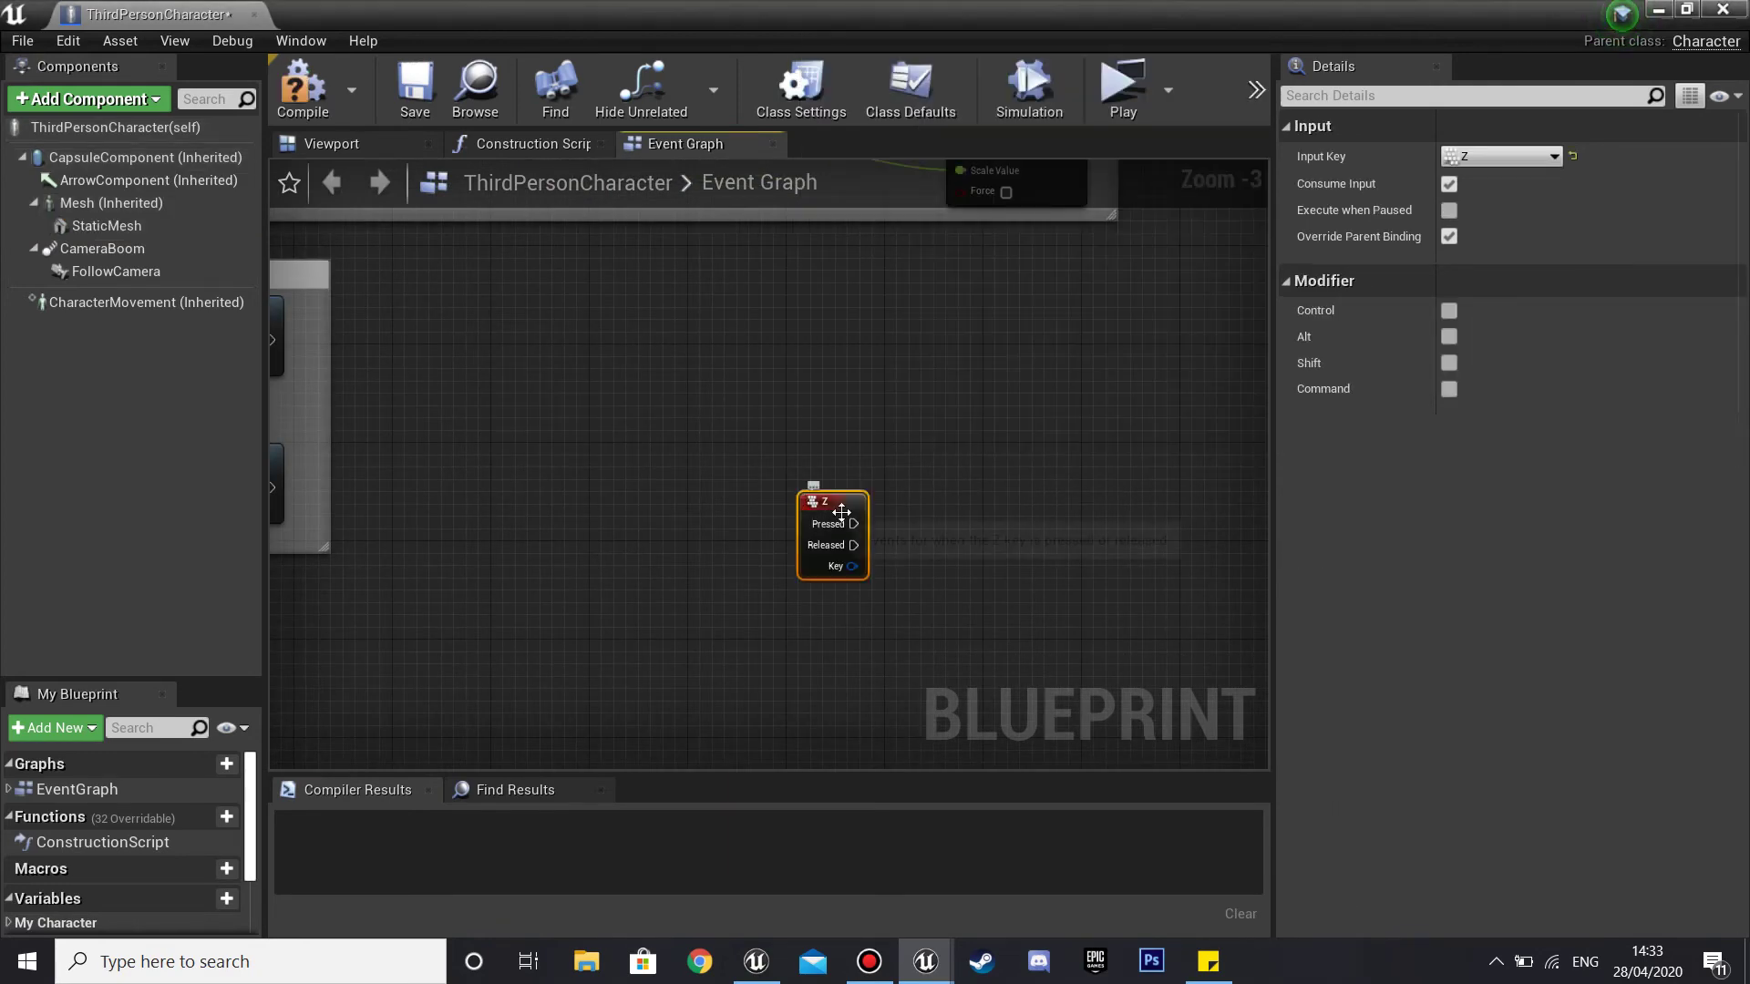
pyautogui.scroll(2, 839, 511)
# Add a Flip Flop node driven by the Z event's Pressed output.
pyautogui.moveTo(901, 574); pyautogui.dragTo(692, 538, button='right')
pyautogui.moveTo(845, 457); pyautogui.dragTo(845, 458)
pyautogui.write('flip')
pyautogui.press('Return')
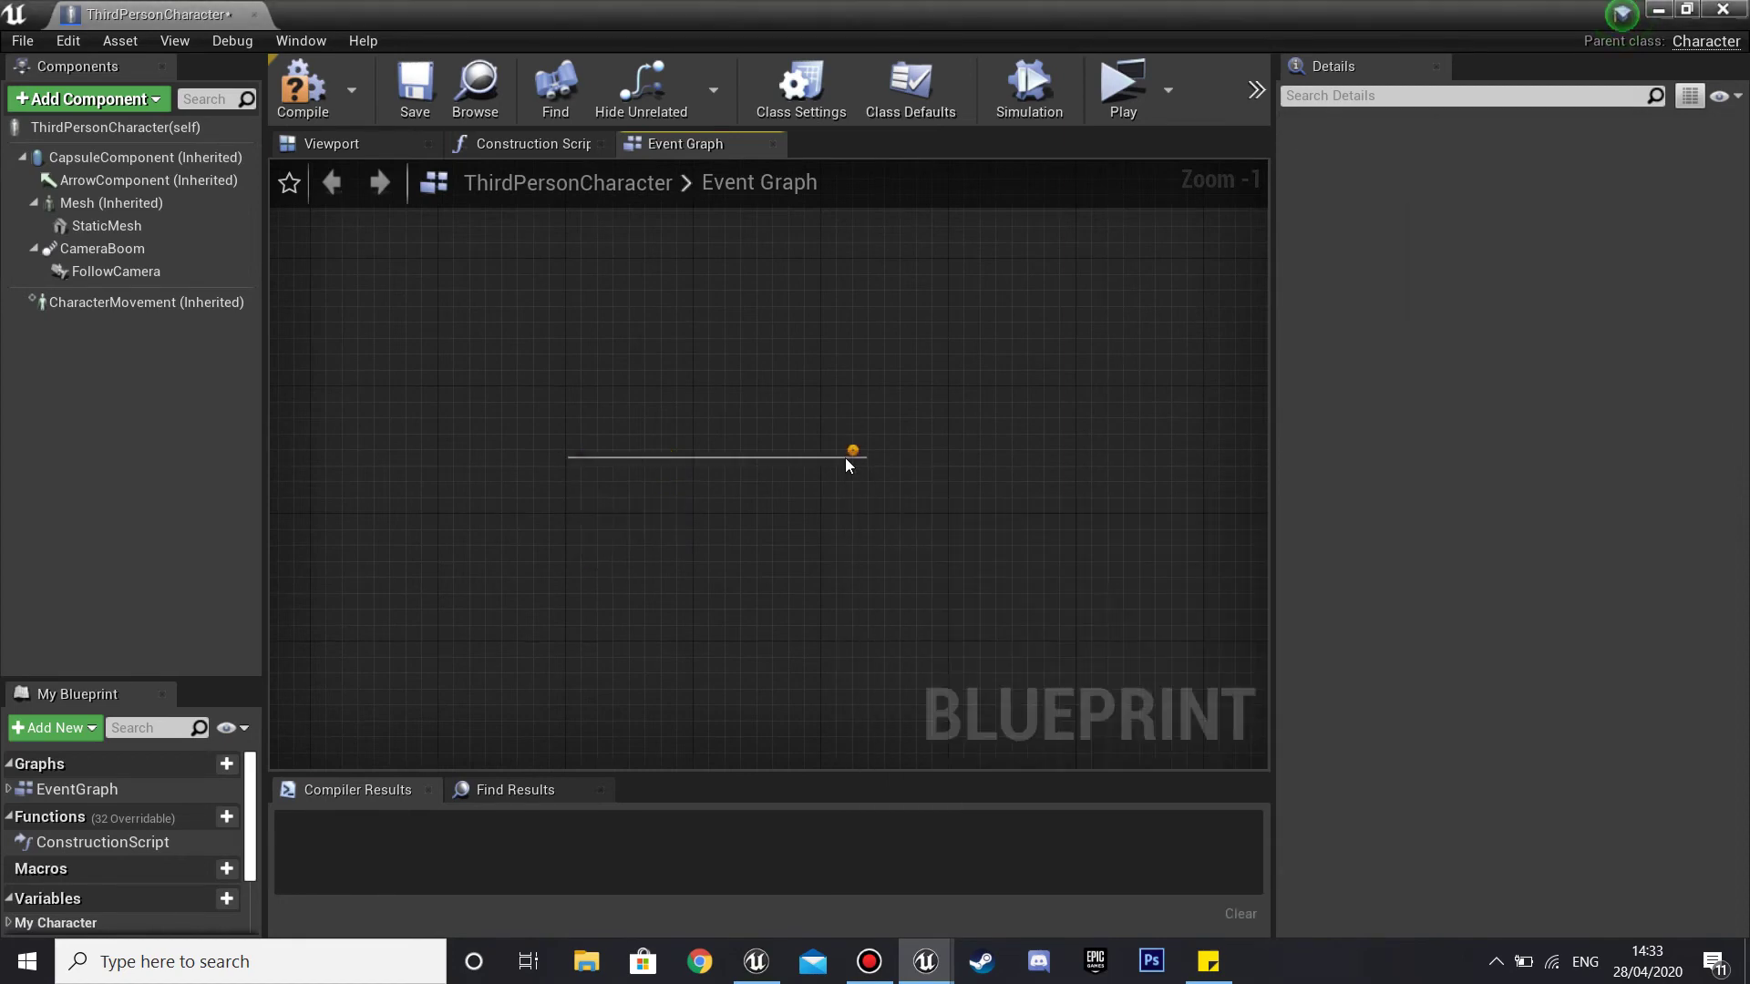
pyautogui.moveTo(845, 458); pyautogui.dragTo(643, 478, button='right')
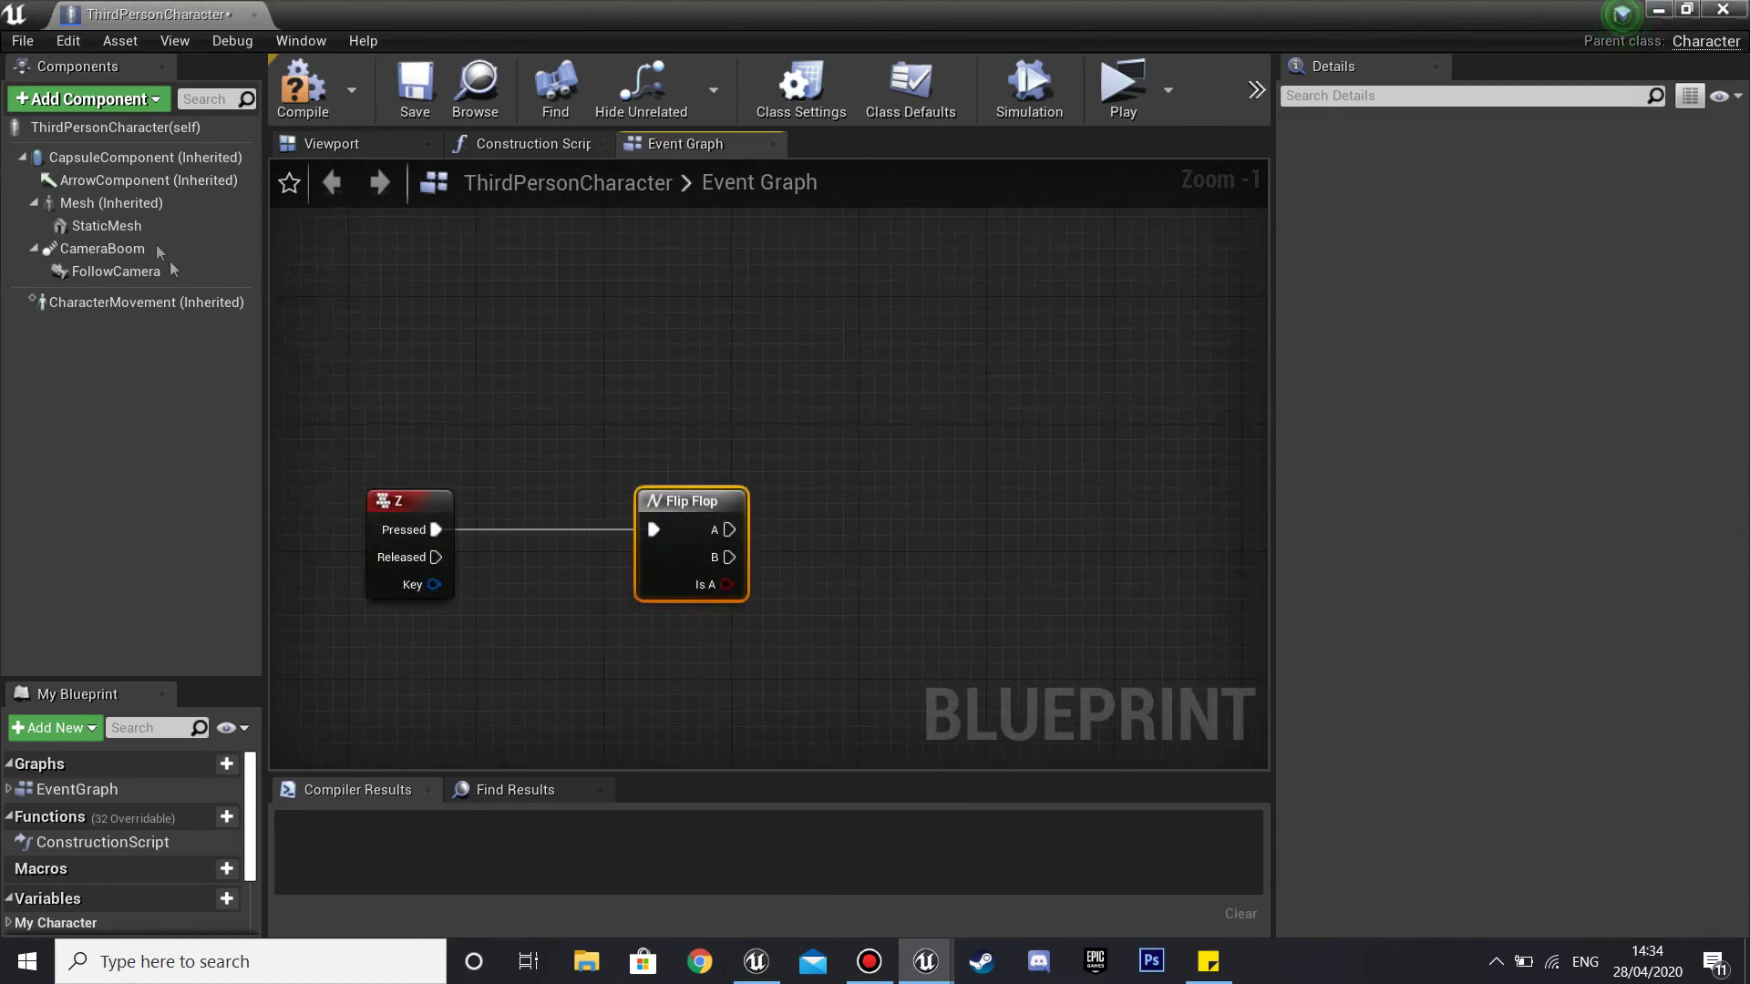
# Place a Static Mesh reference above Flip Flop and add a Set Material node with that mesh as its target.
pyautogui.moveTo(153, 232); pyautogui.dragTo(686, 402)
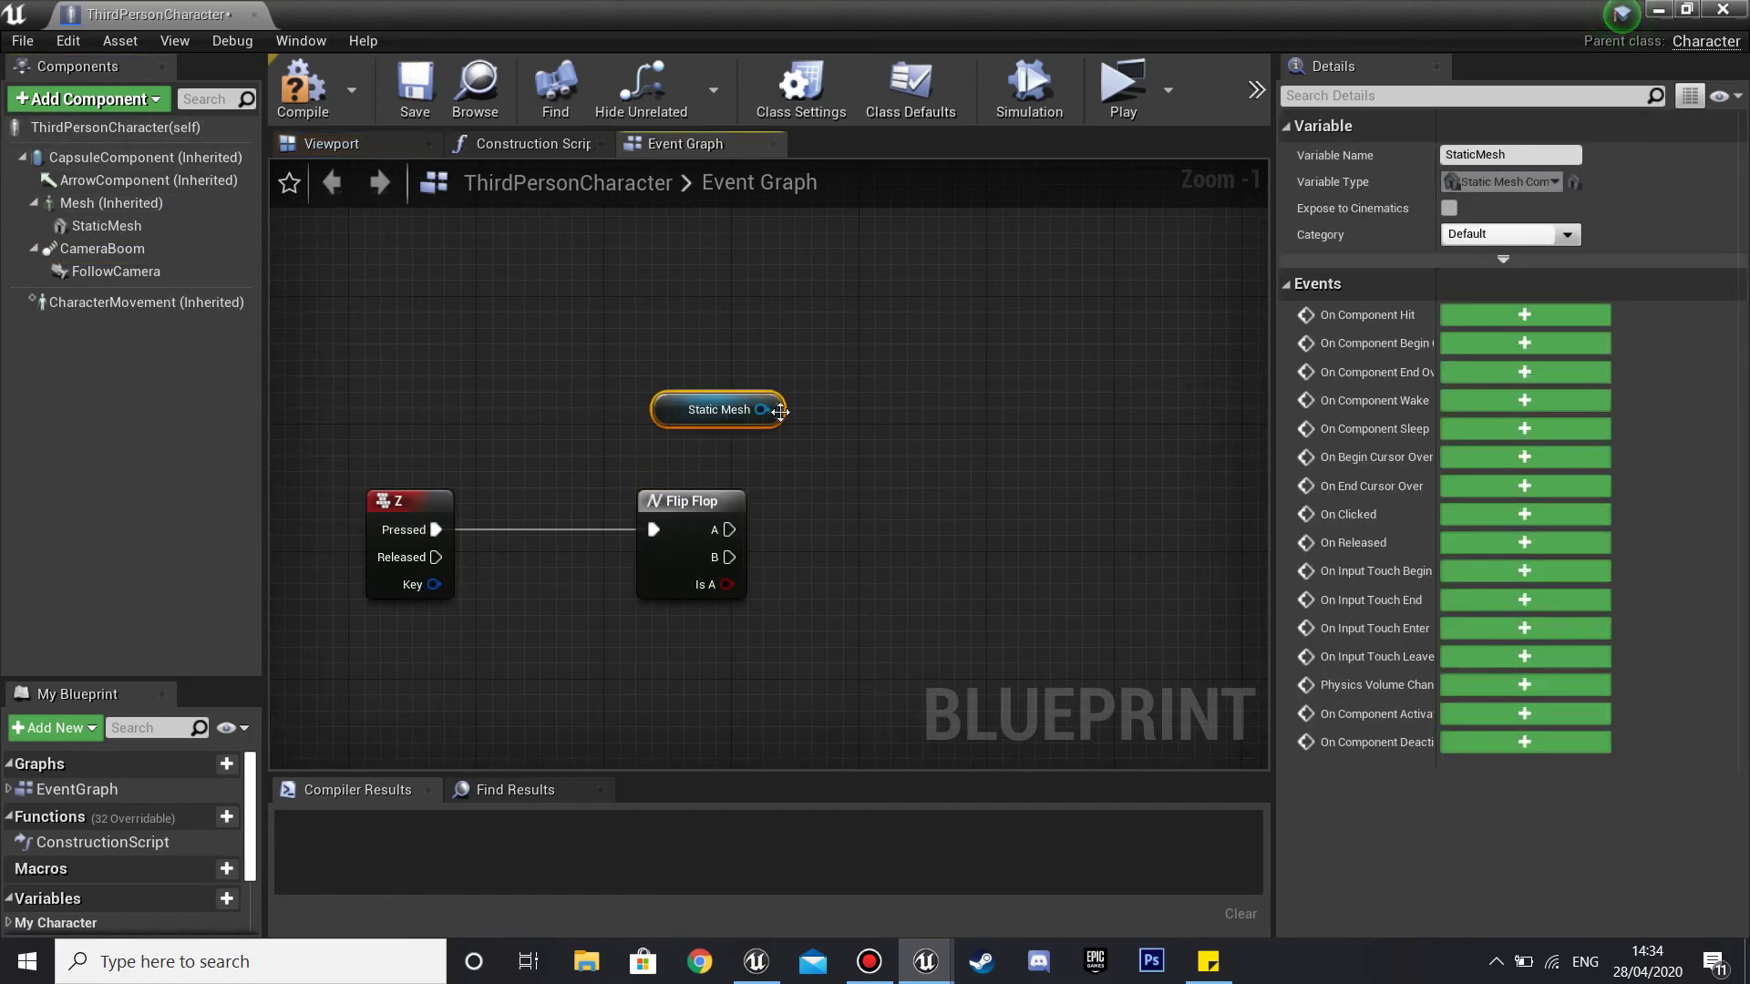
pyautogui.moveTo(873, 435); pyautogui.dragTo(879, 436)
pyautogui.write('set ma')
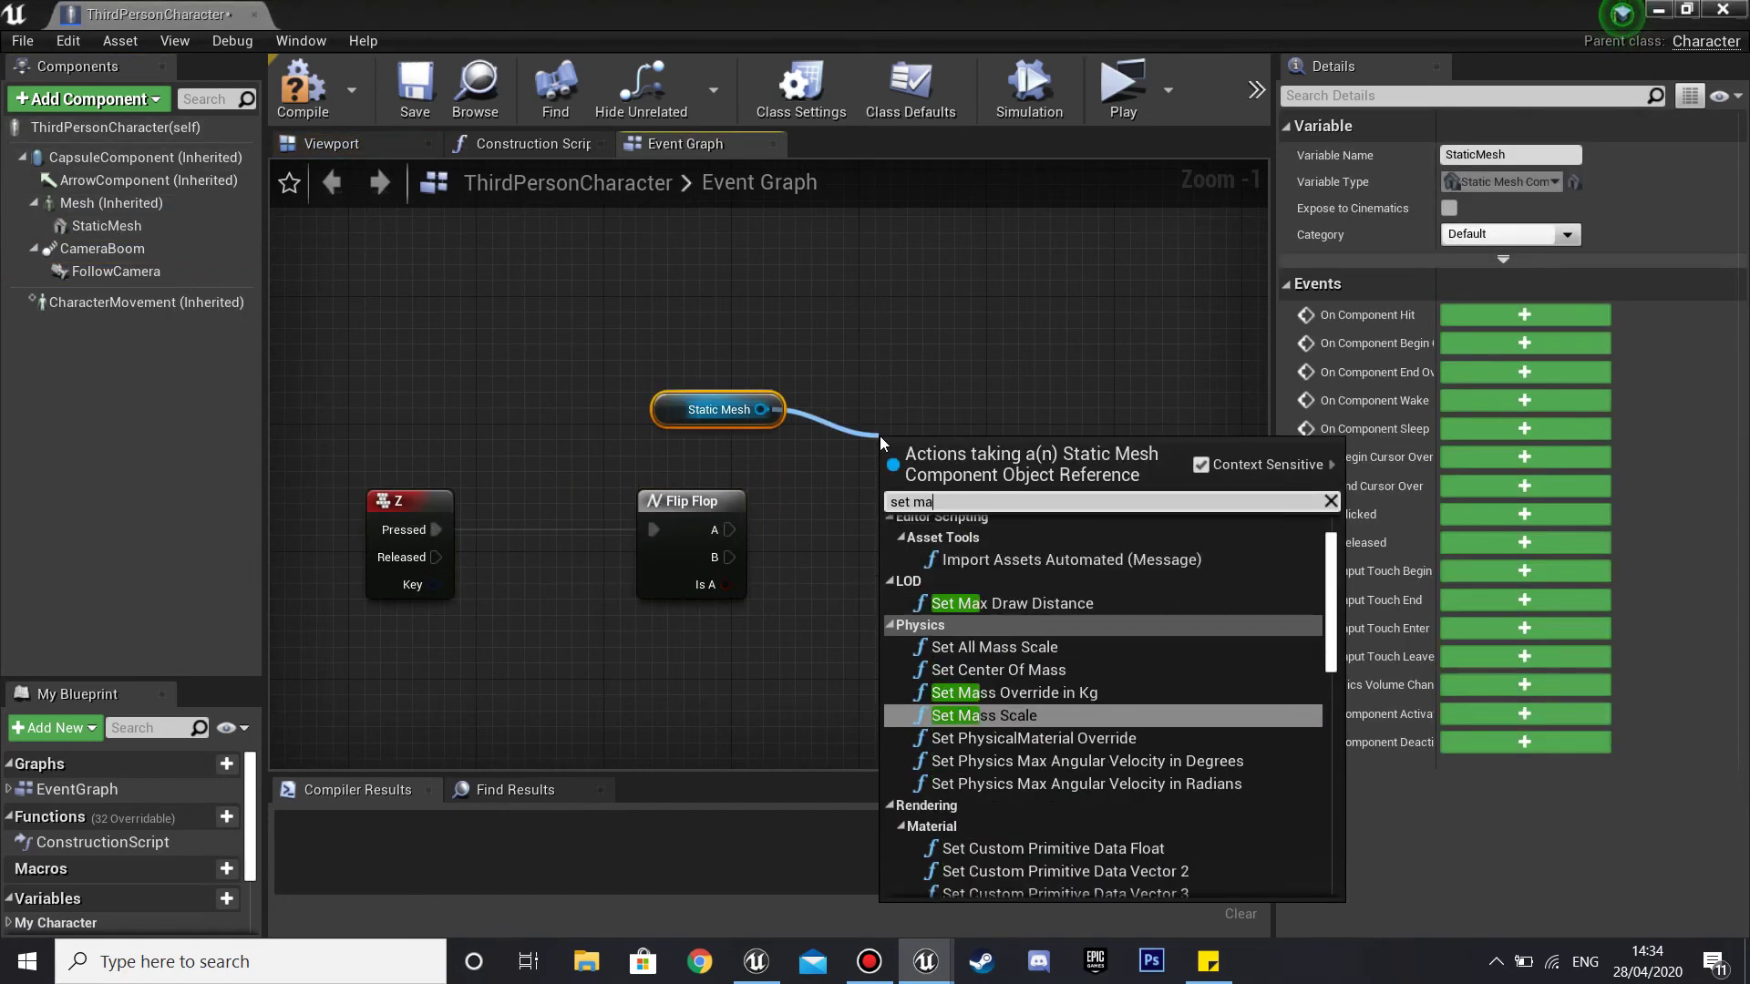
pyautogui.write('teri')
pyautogui.press('Return')
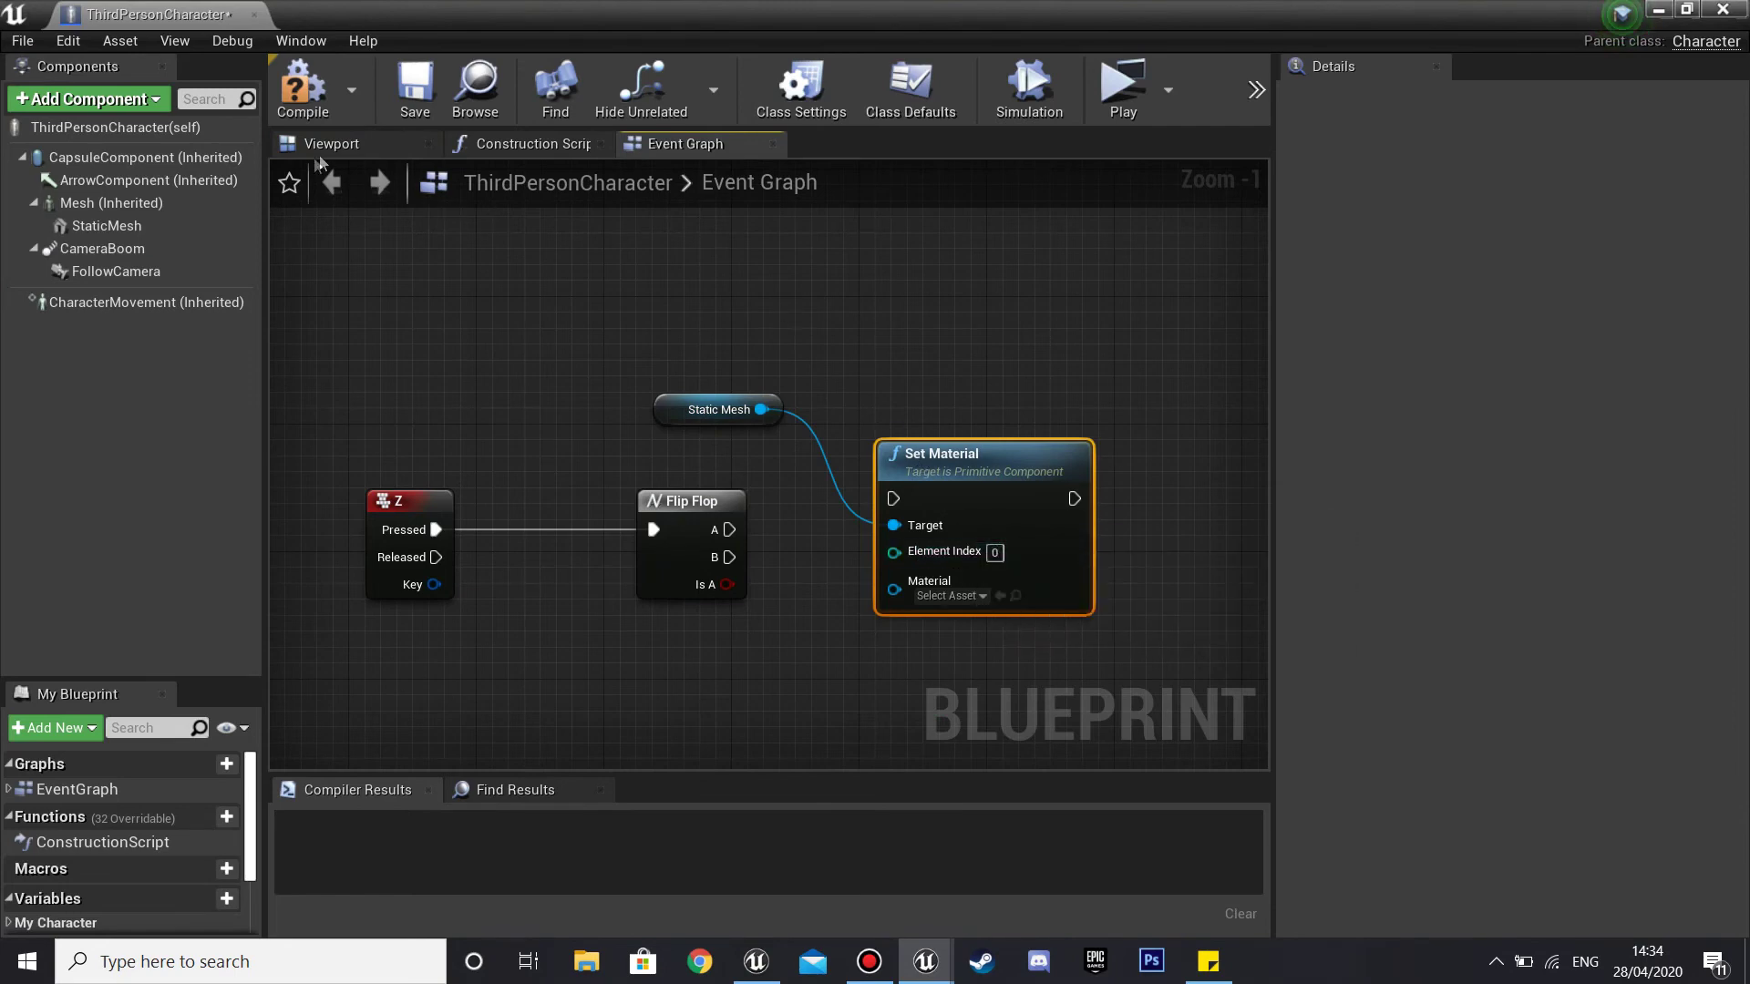
# Connect Flip Flop's A output to Set Material, choose purpleglow as its material, and move both mesh nodes up to make room.
pyautogui.click(179, 228)
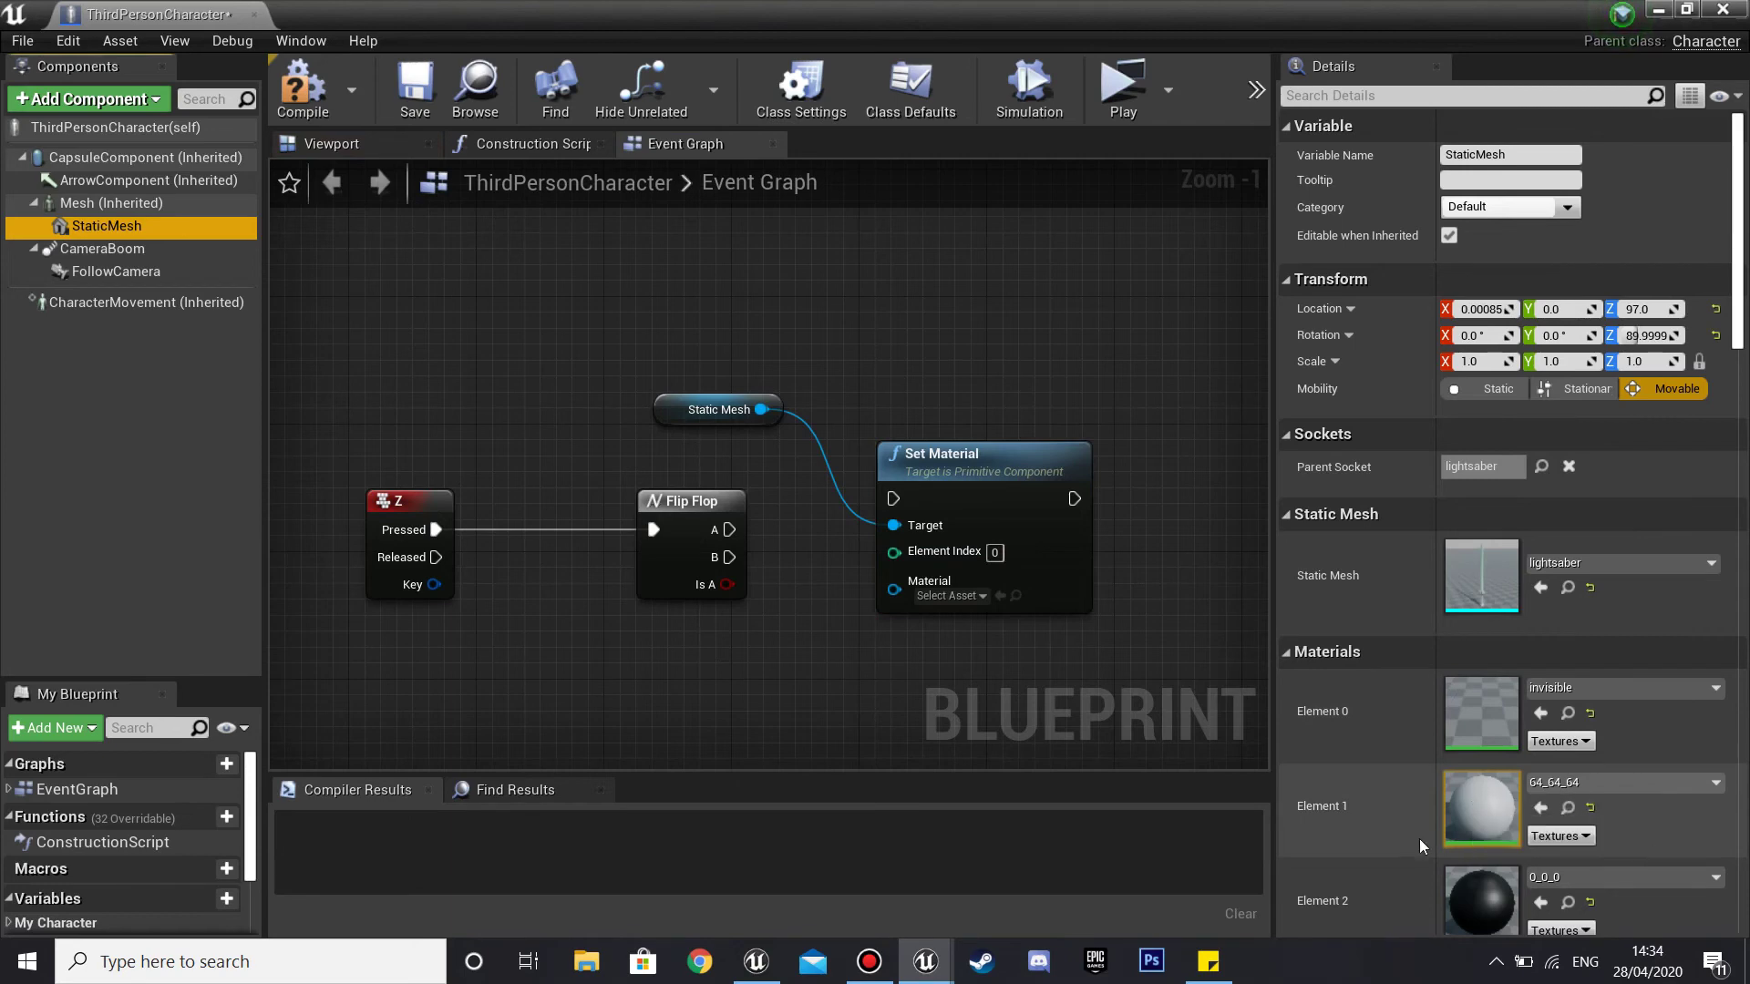
pyautogui.scroll(-1, 1419, 840)
pyautogui.moveTo(729, 530); pyautogui.dragTo(897, 498)
pyautogui.moveTo(955, 479); pyautogui.dragTo(950, 392)
pyautogui.click(963, 504)
pyautogui.write('pu')
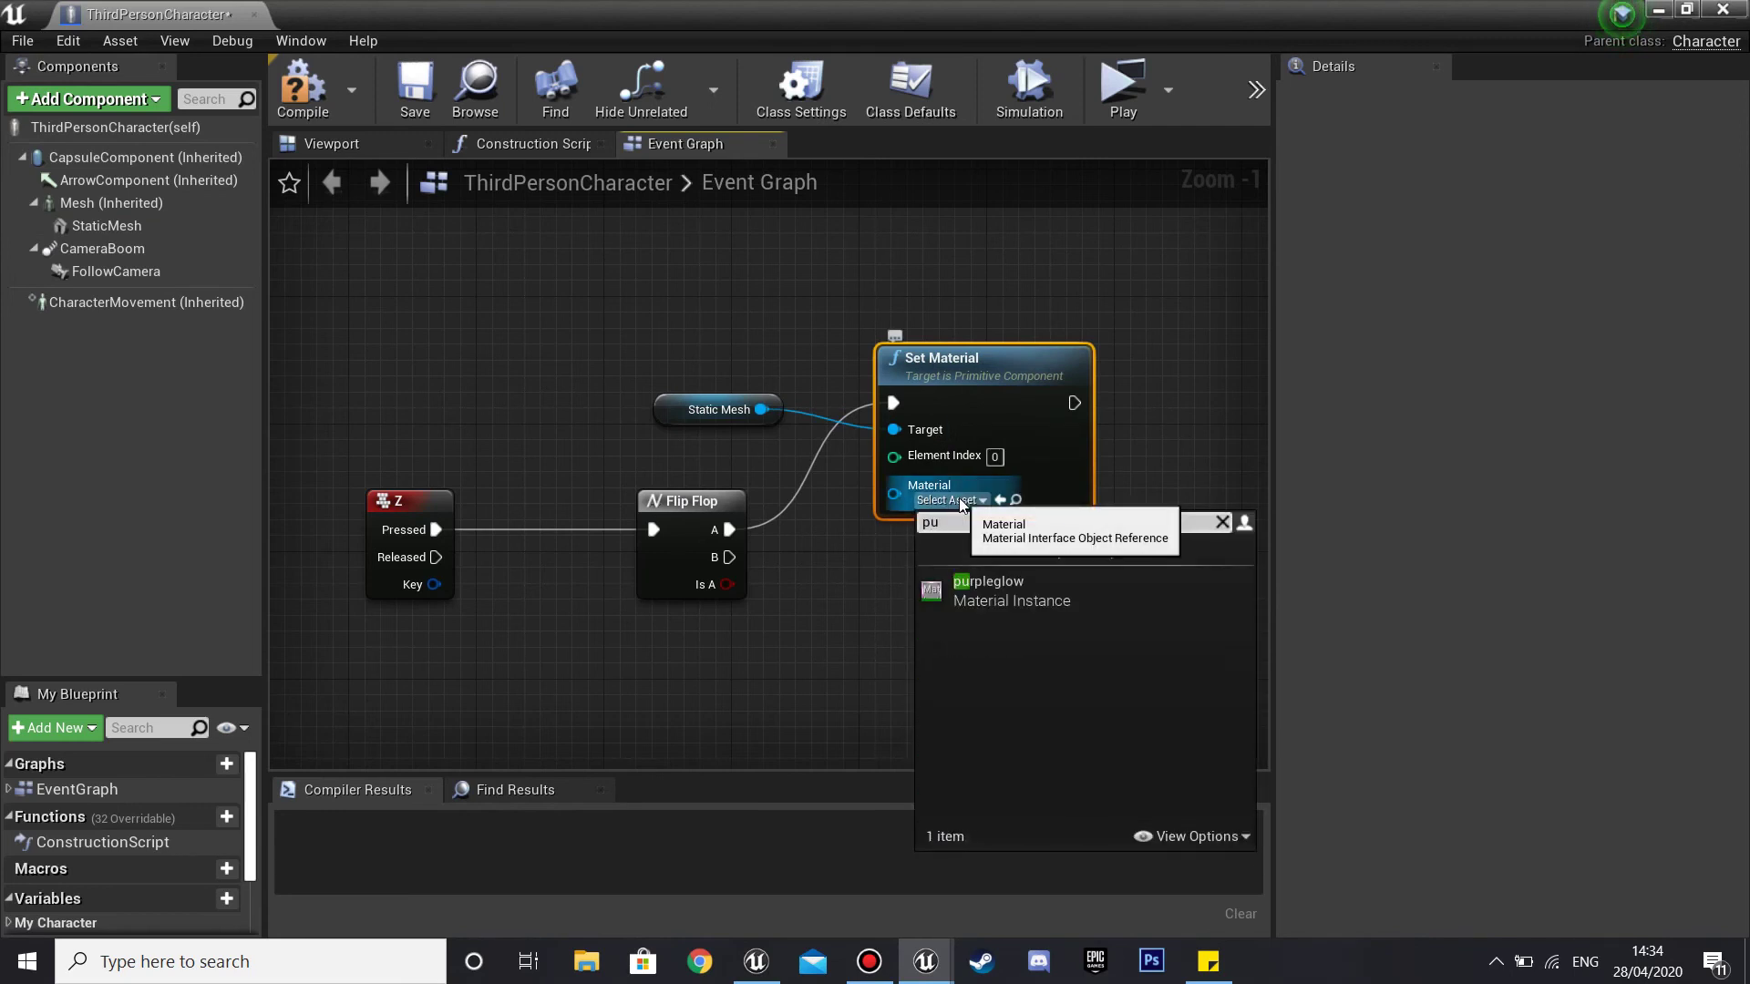
pyautogui.click(971, 583)
pyautogui.moveTo(829, 427); pyautogui.dragTo(964, 466)
pyautogui.moveTo(995, 369); pyautogui.dragTo(979, 321)
# Paste a copy of the Static Mesh and Set Material nodes below, connect Flip Flop's B output to it, and choose the invisible material.
pyautogui.click(877, 636)
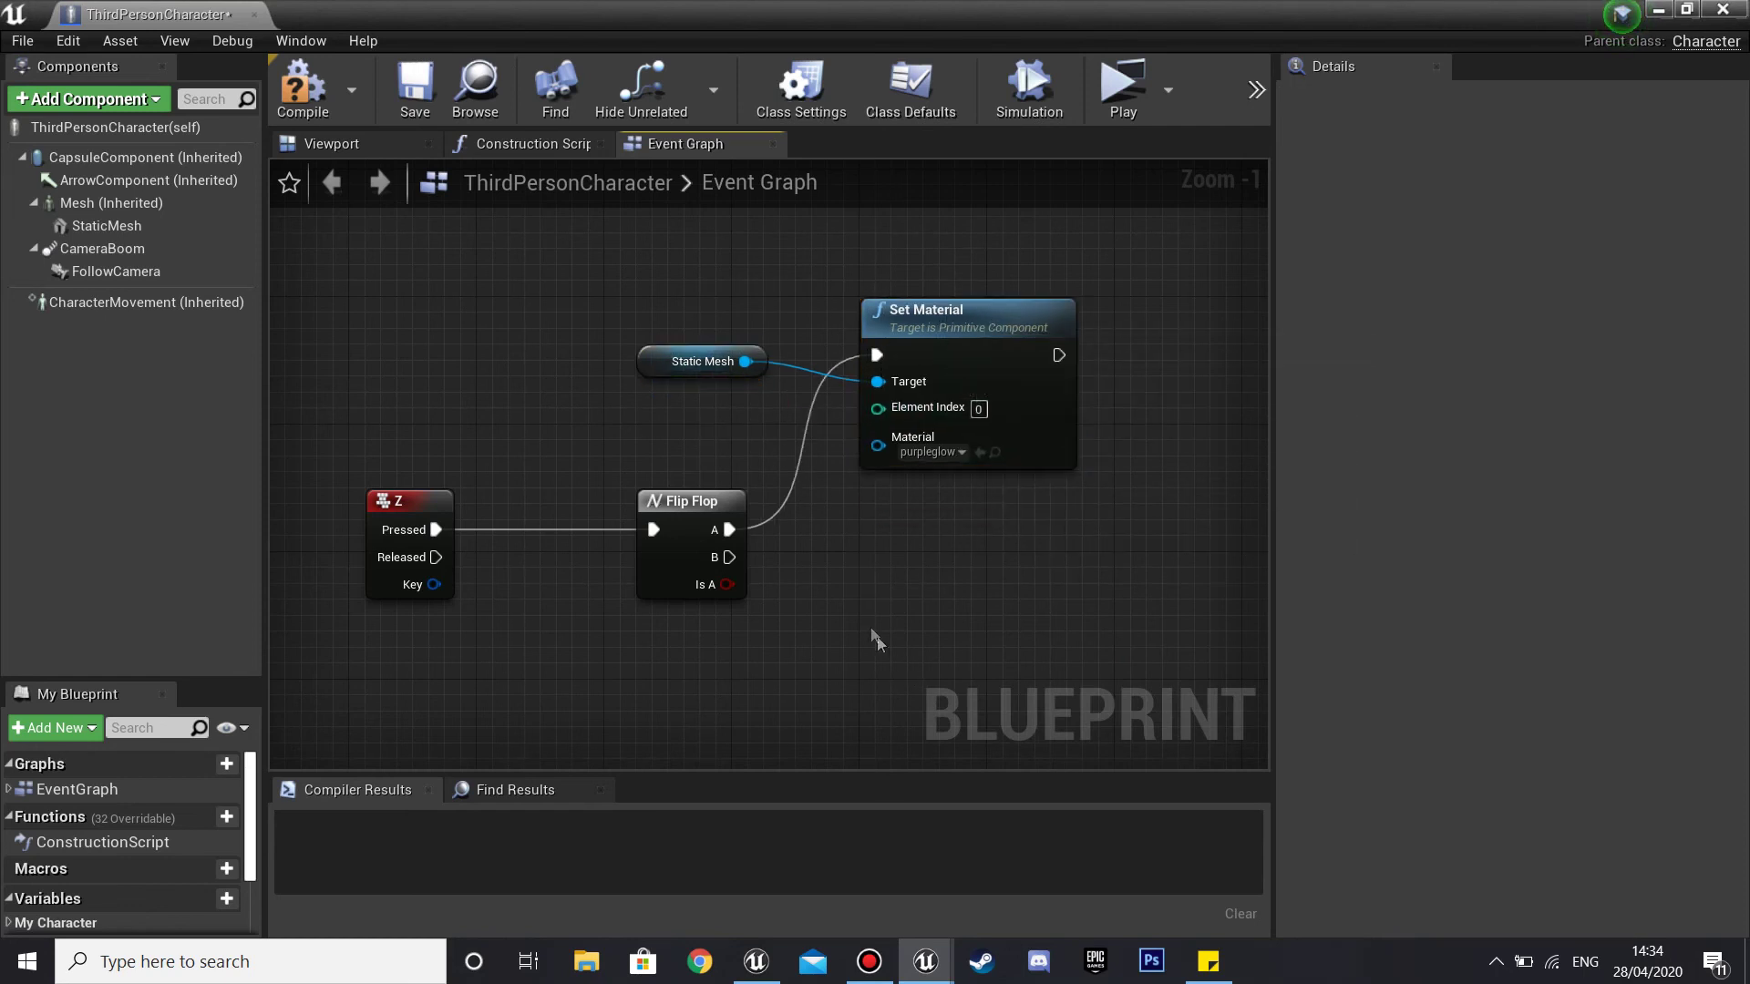
pyautogui.hotkey('ctrl', 'v')
pyautogui.moveTo(730, 557); pyautogui.dragTo(934, 551)
pyautogui.write('in')
pyautogui.click(1059, 457)
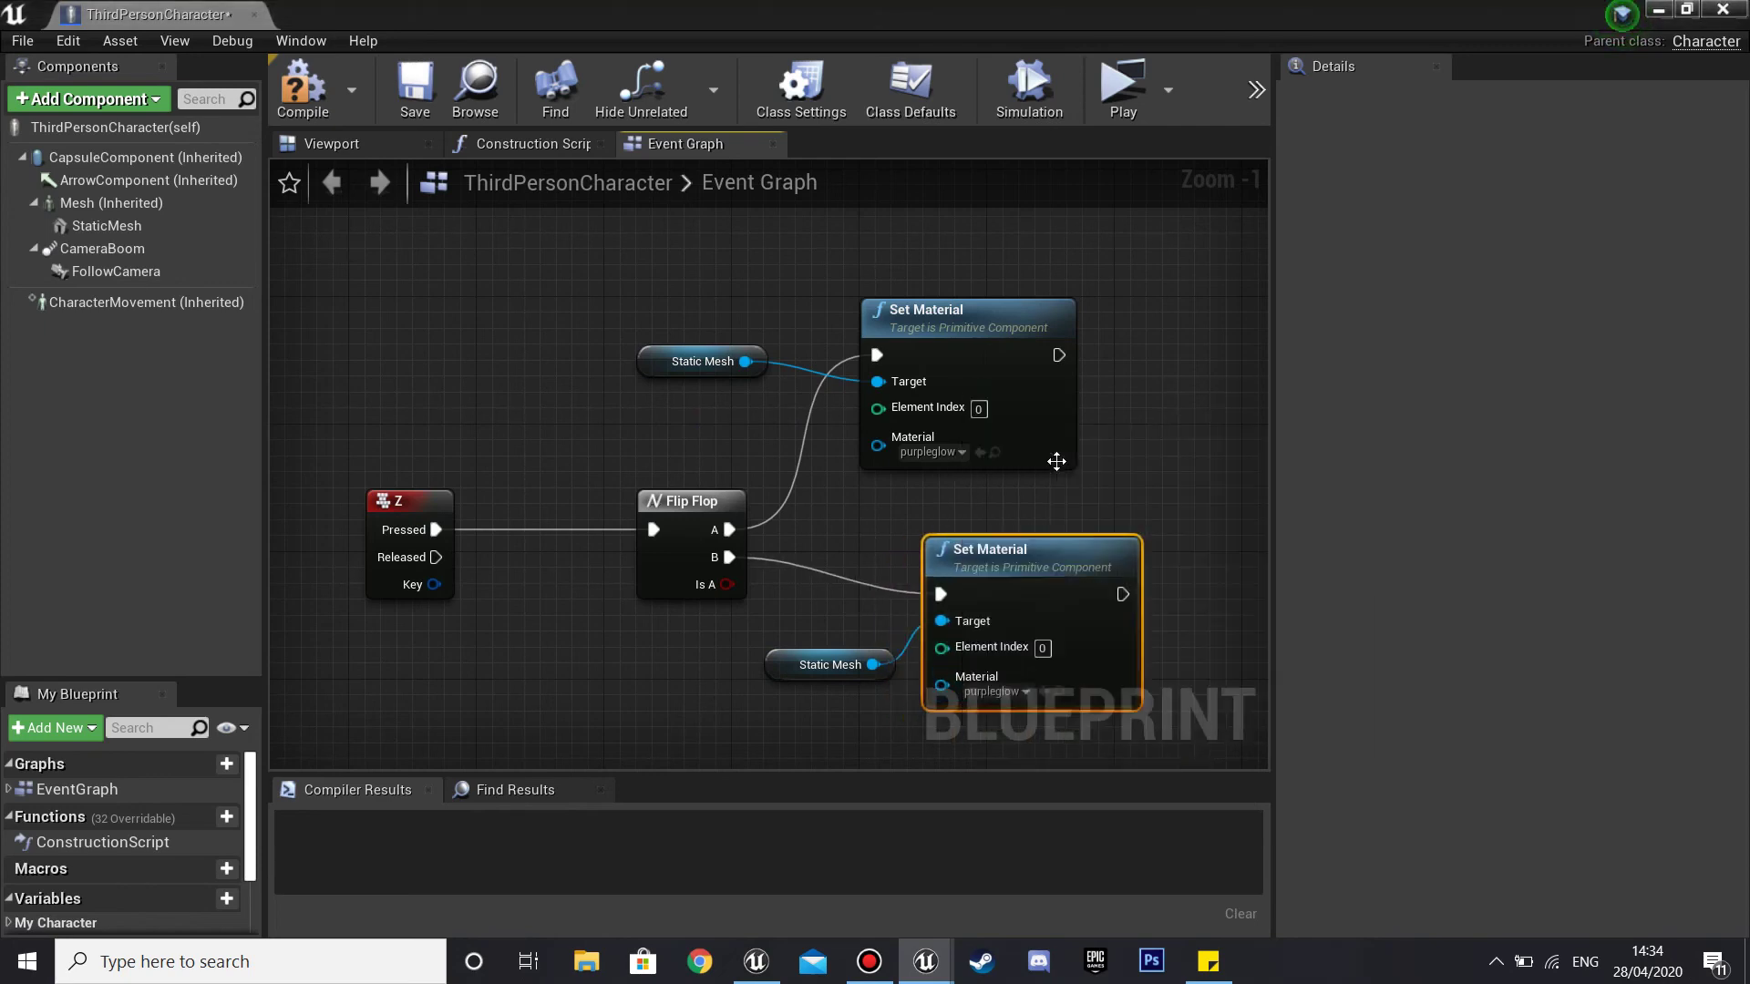
# Compile the blueprint and play the game, moving the character around and toggling the lightsaber blade on and off.
pyautogui.click(303, 87)
pyautogui.click(1109, 109)
pyautogui.press('s')
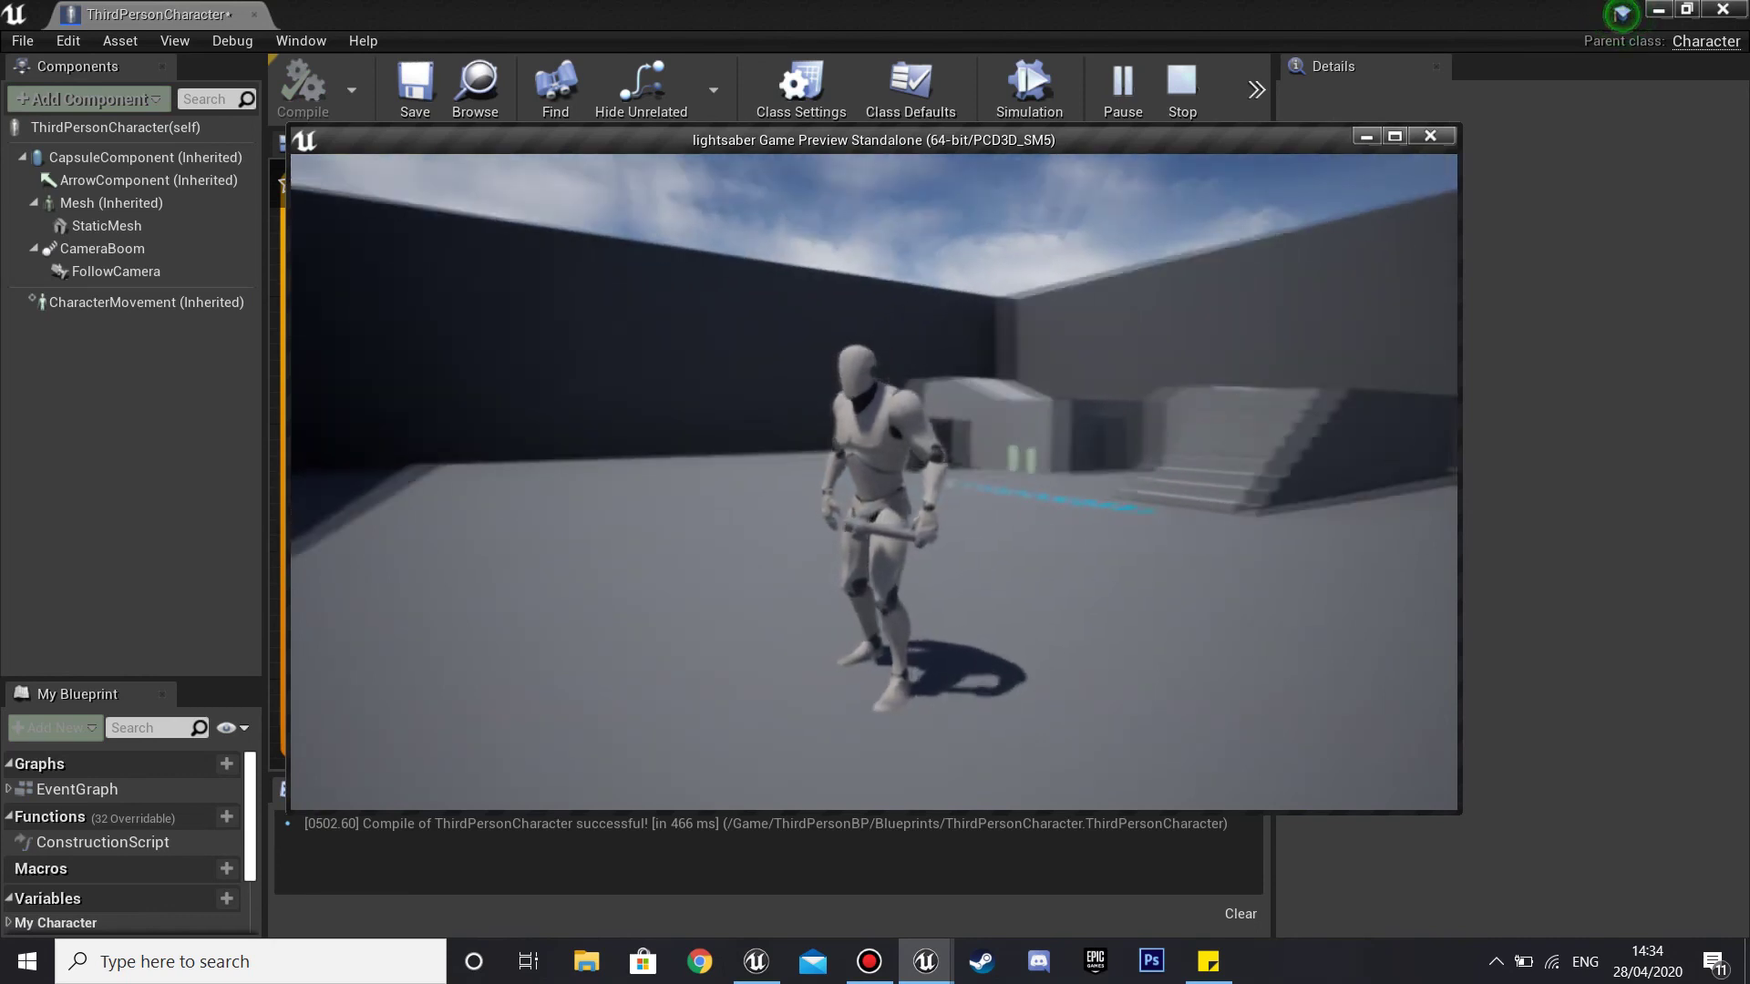
pyautogui.press('w')
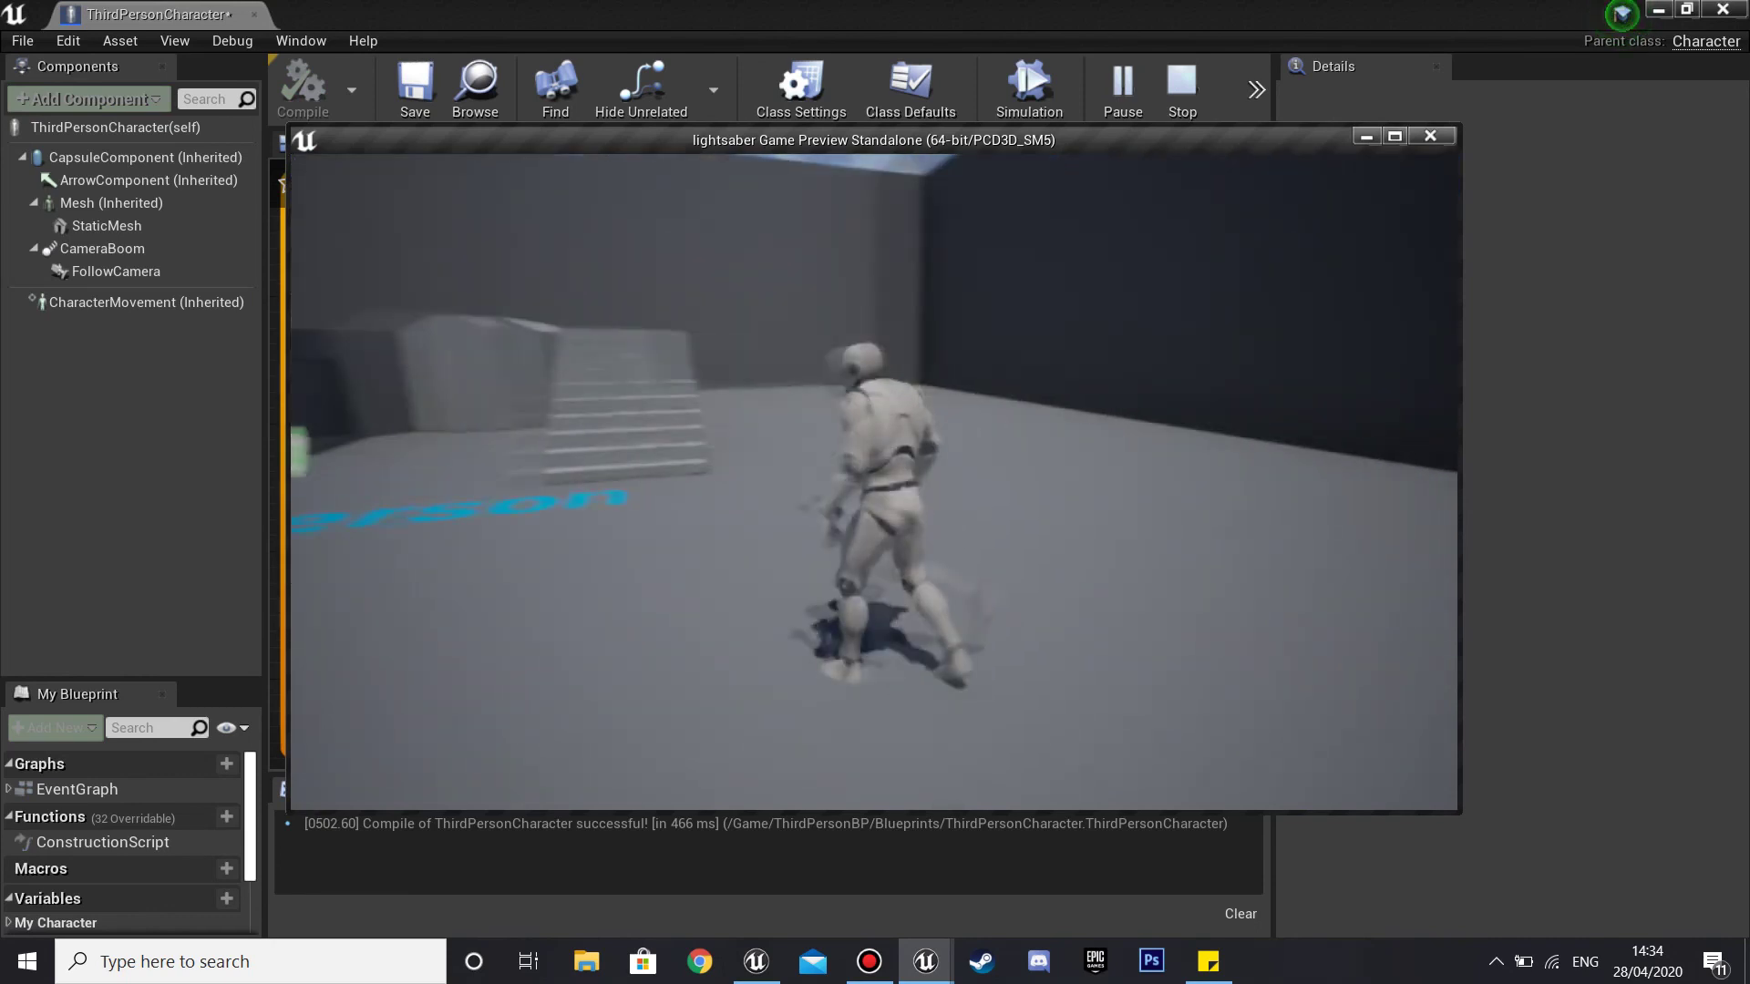
pyautogui.press('s')
pyautogui.press('e')
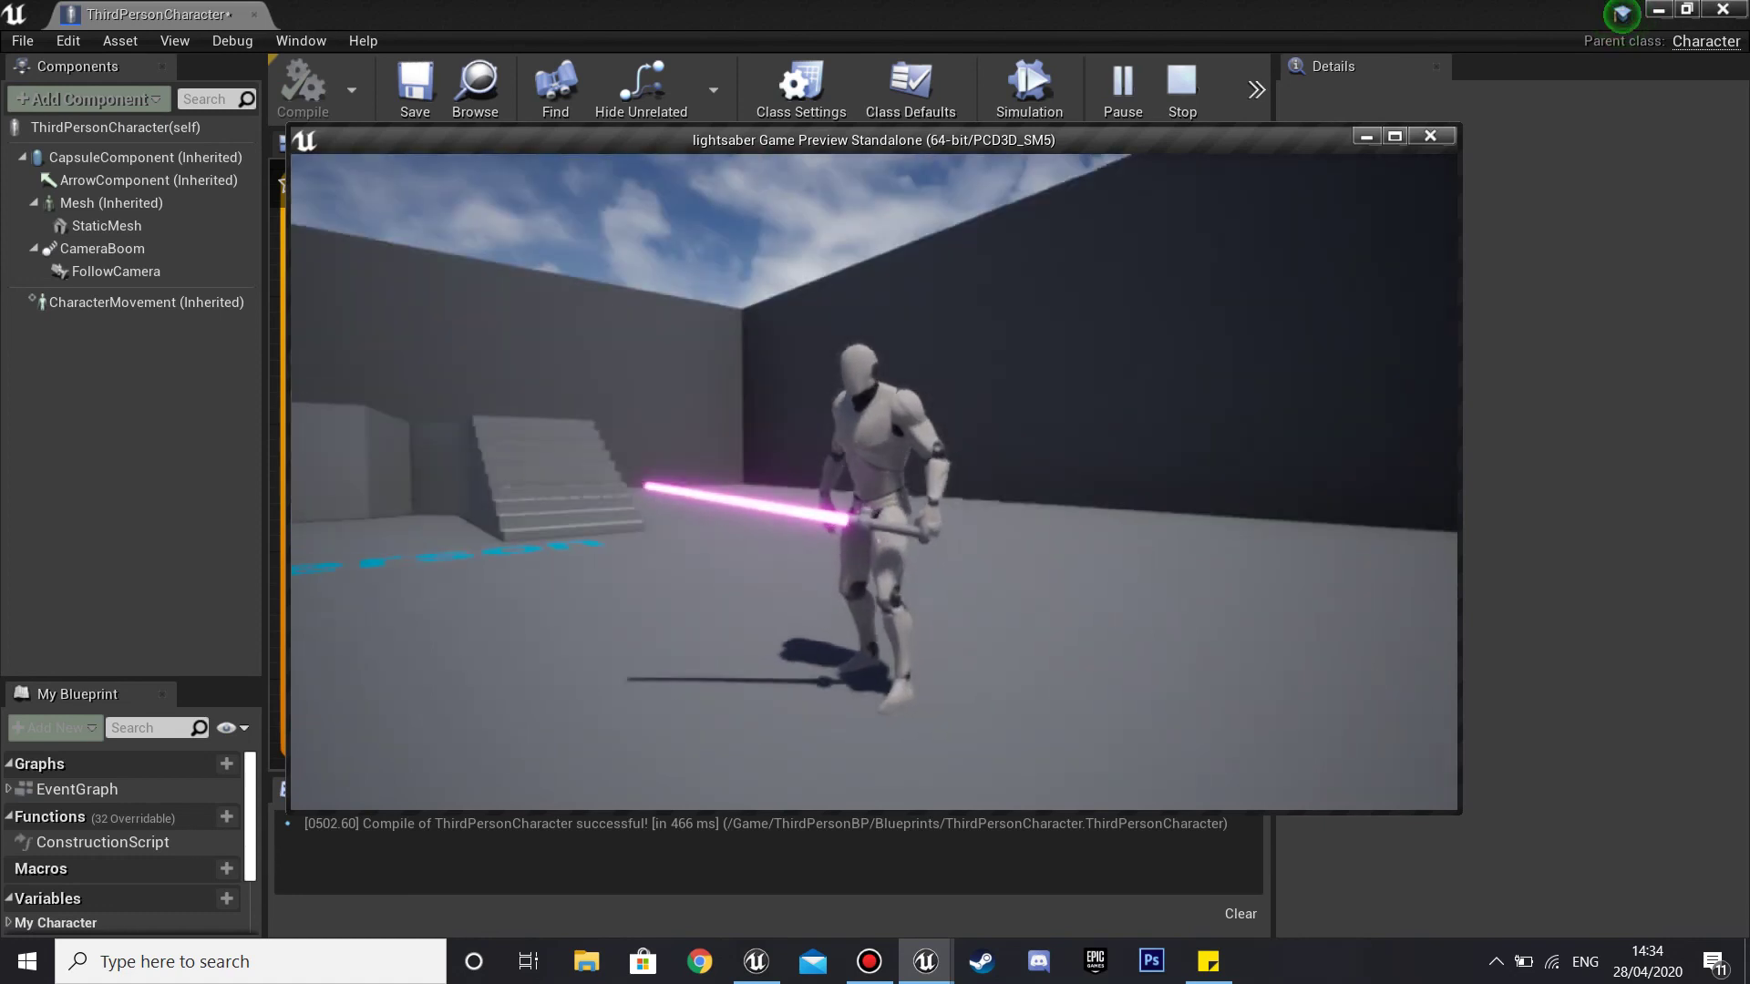
pyautogui.press('s')
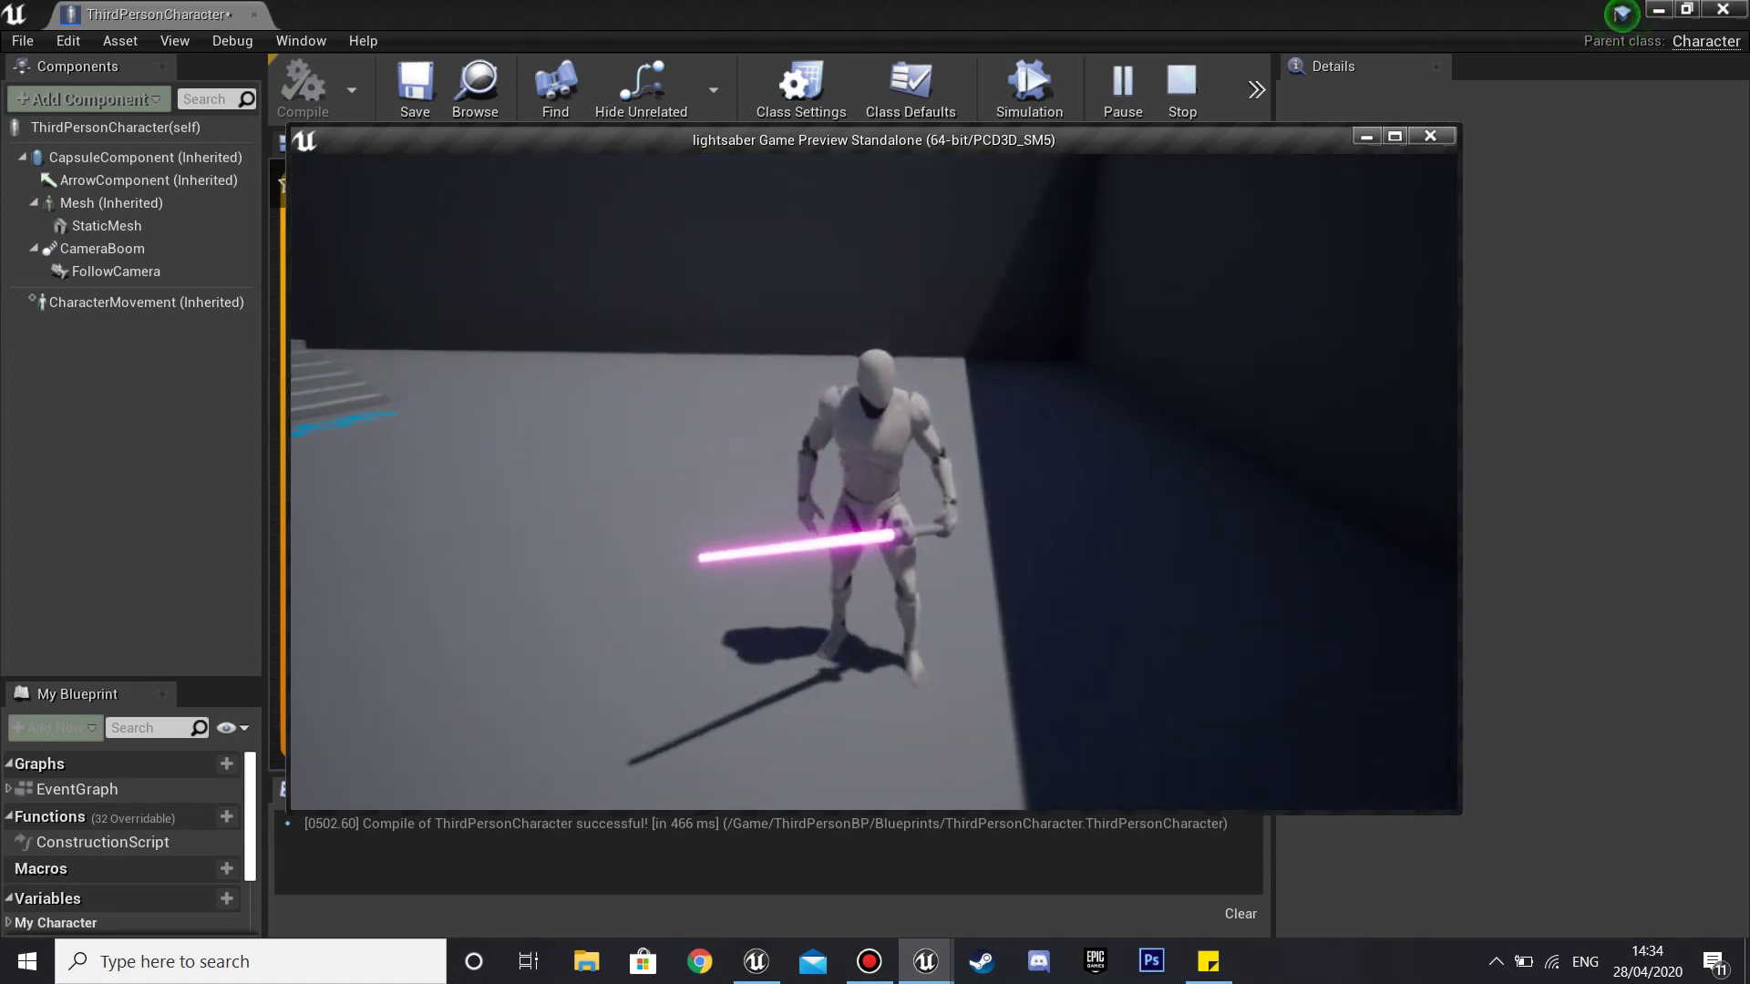
pyautogui.press('w')
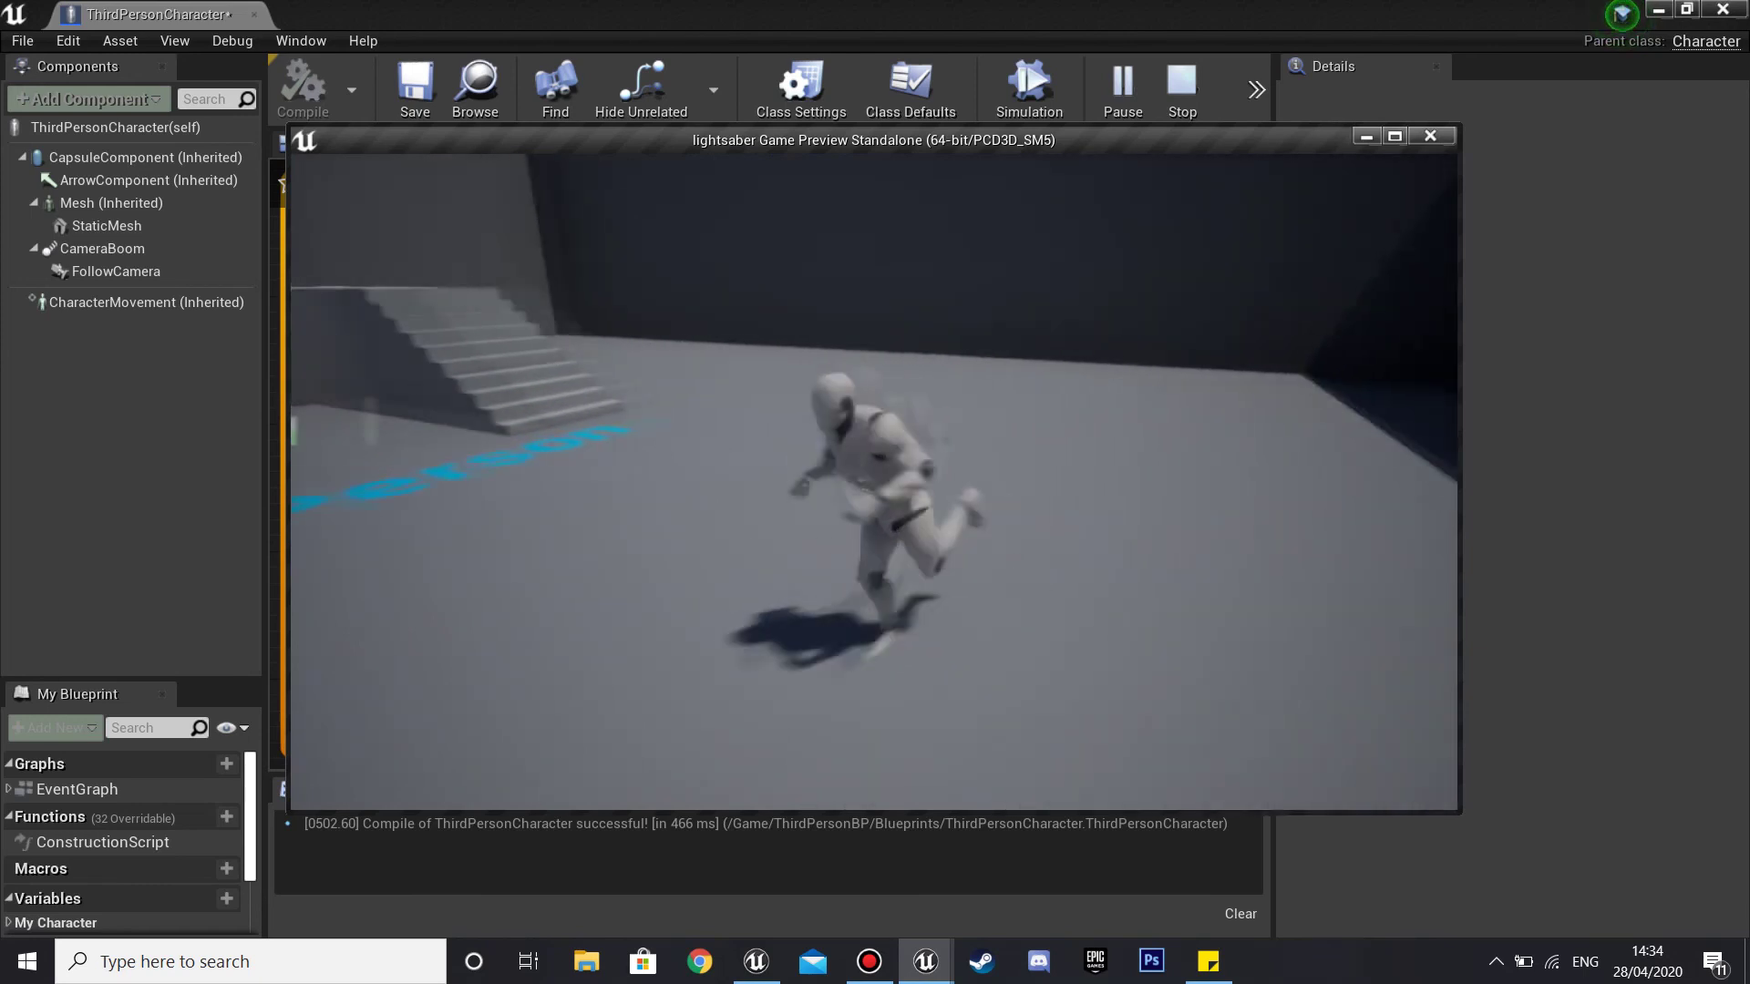
pyautogui.press('s')
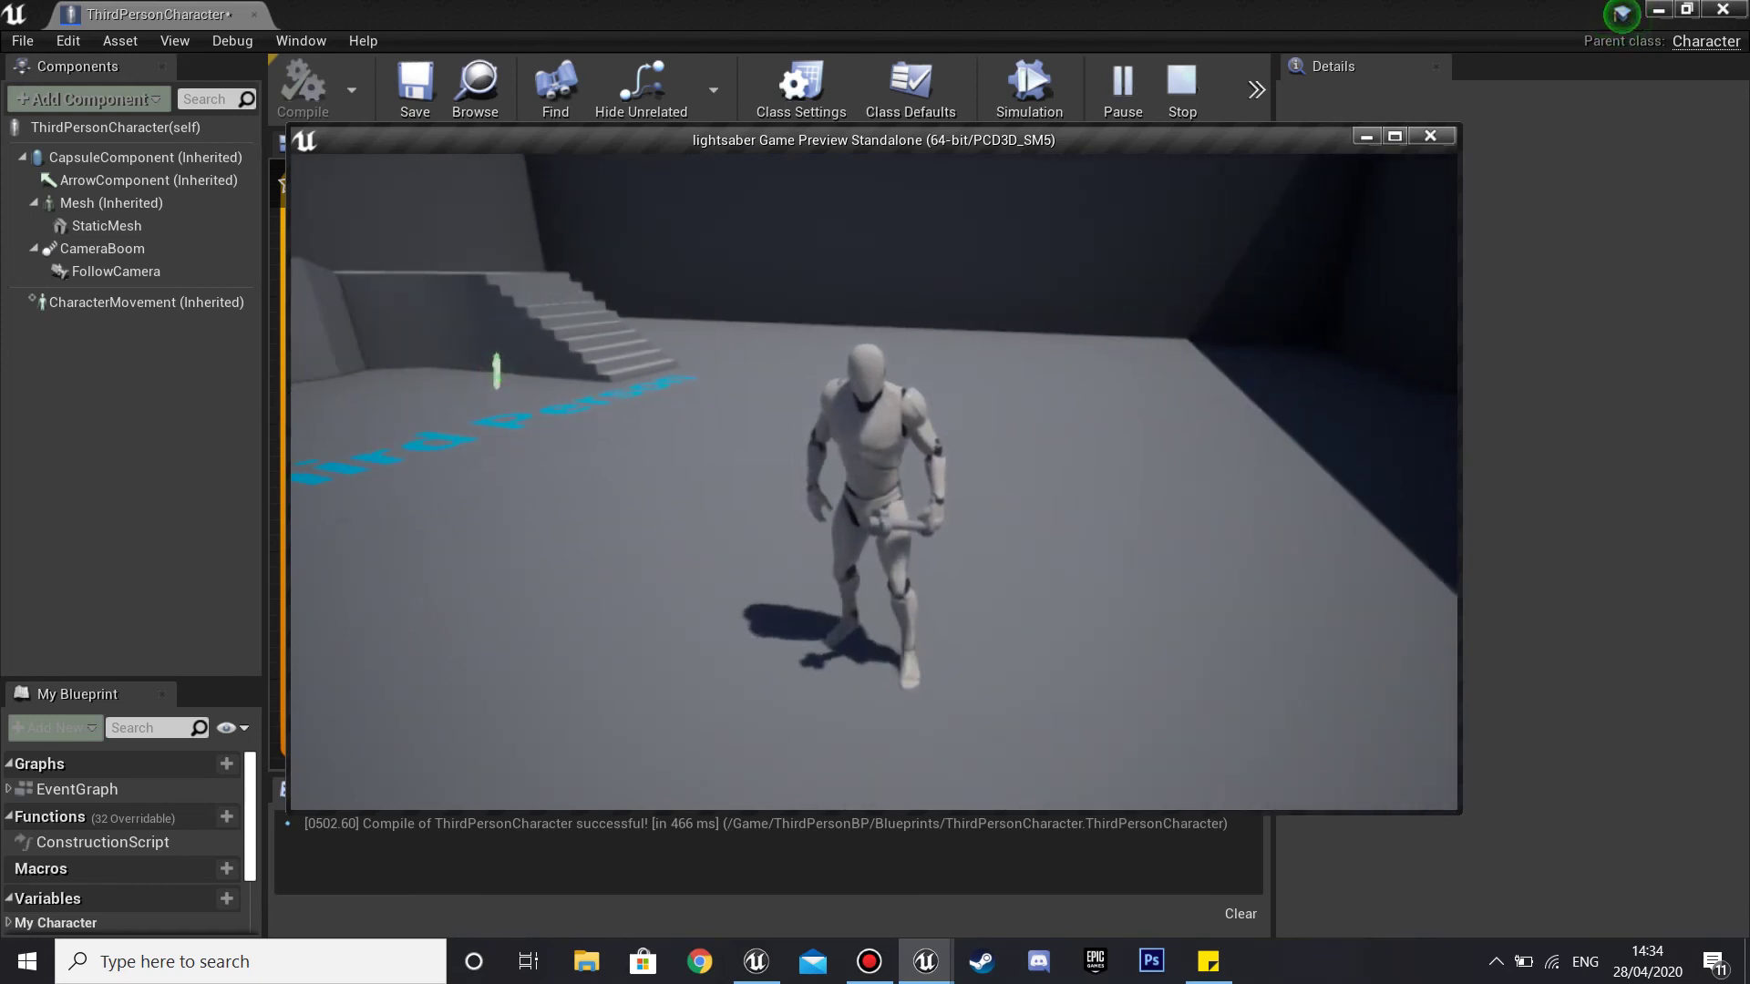
pyautogui.press('e')
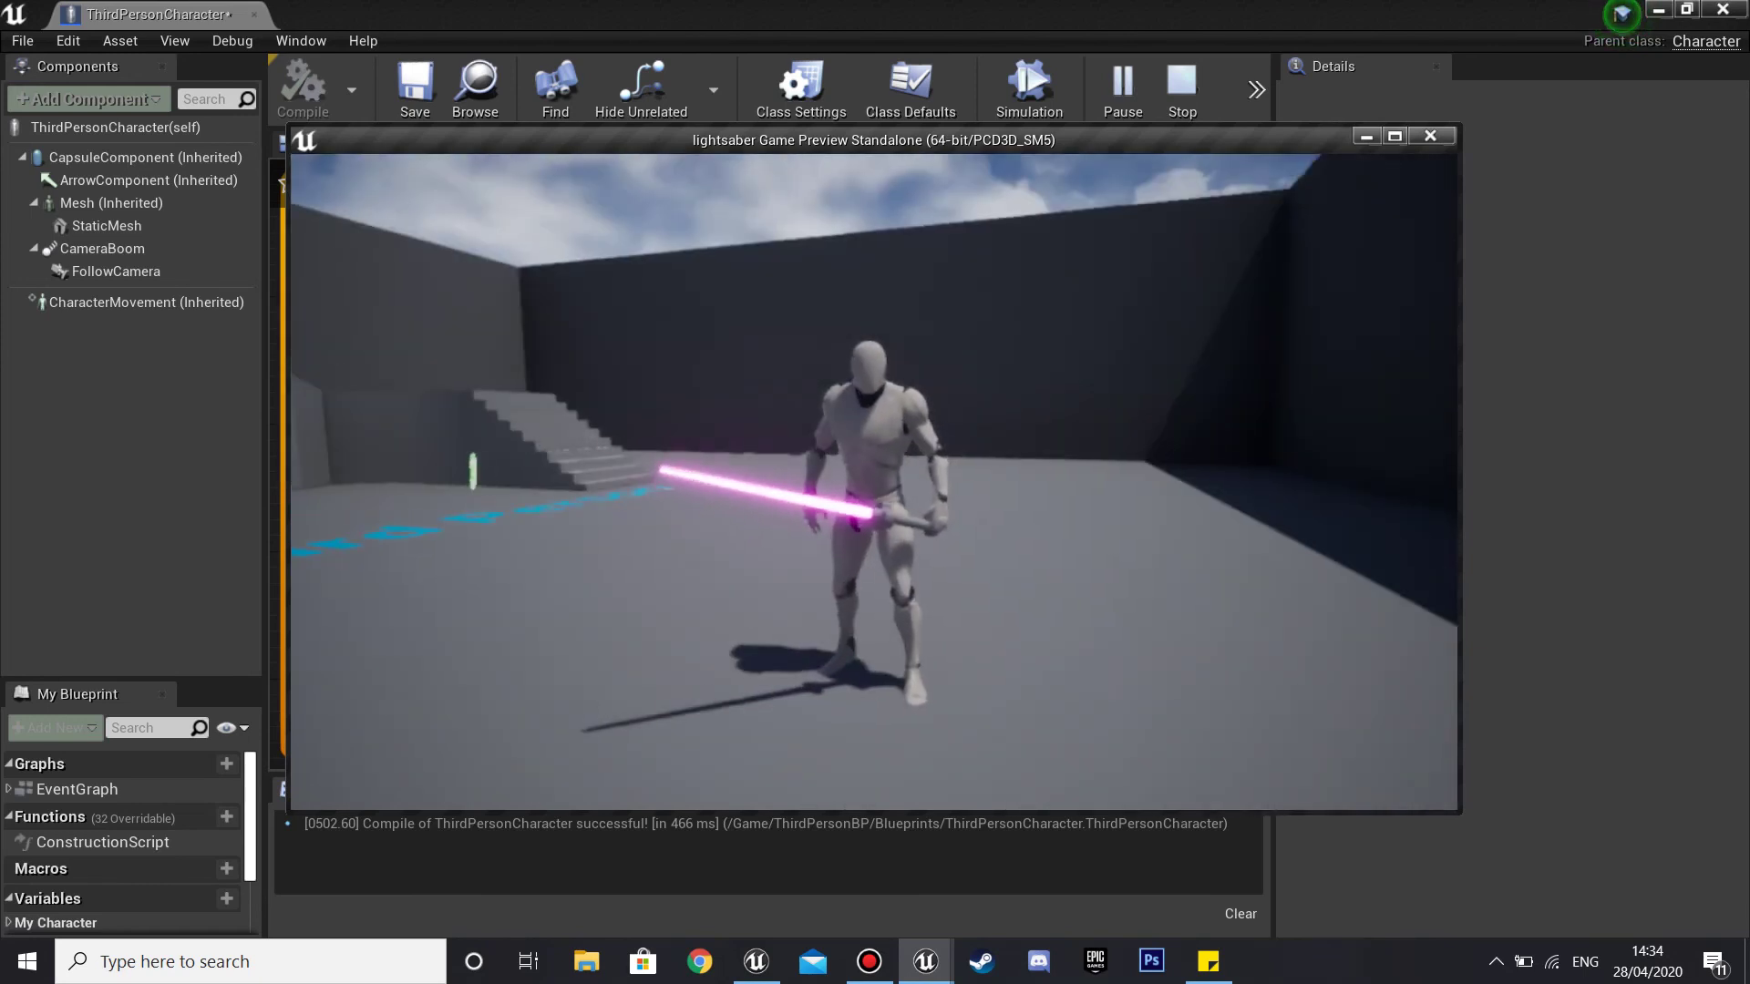